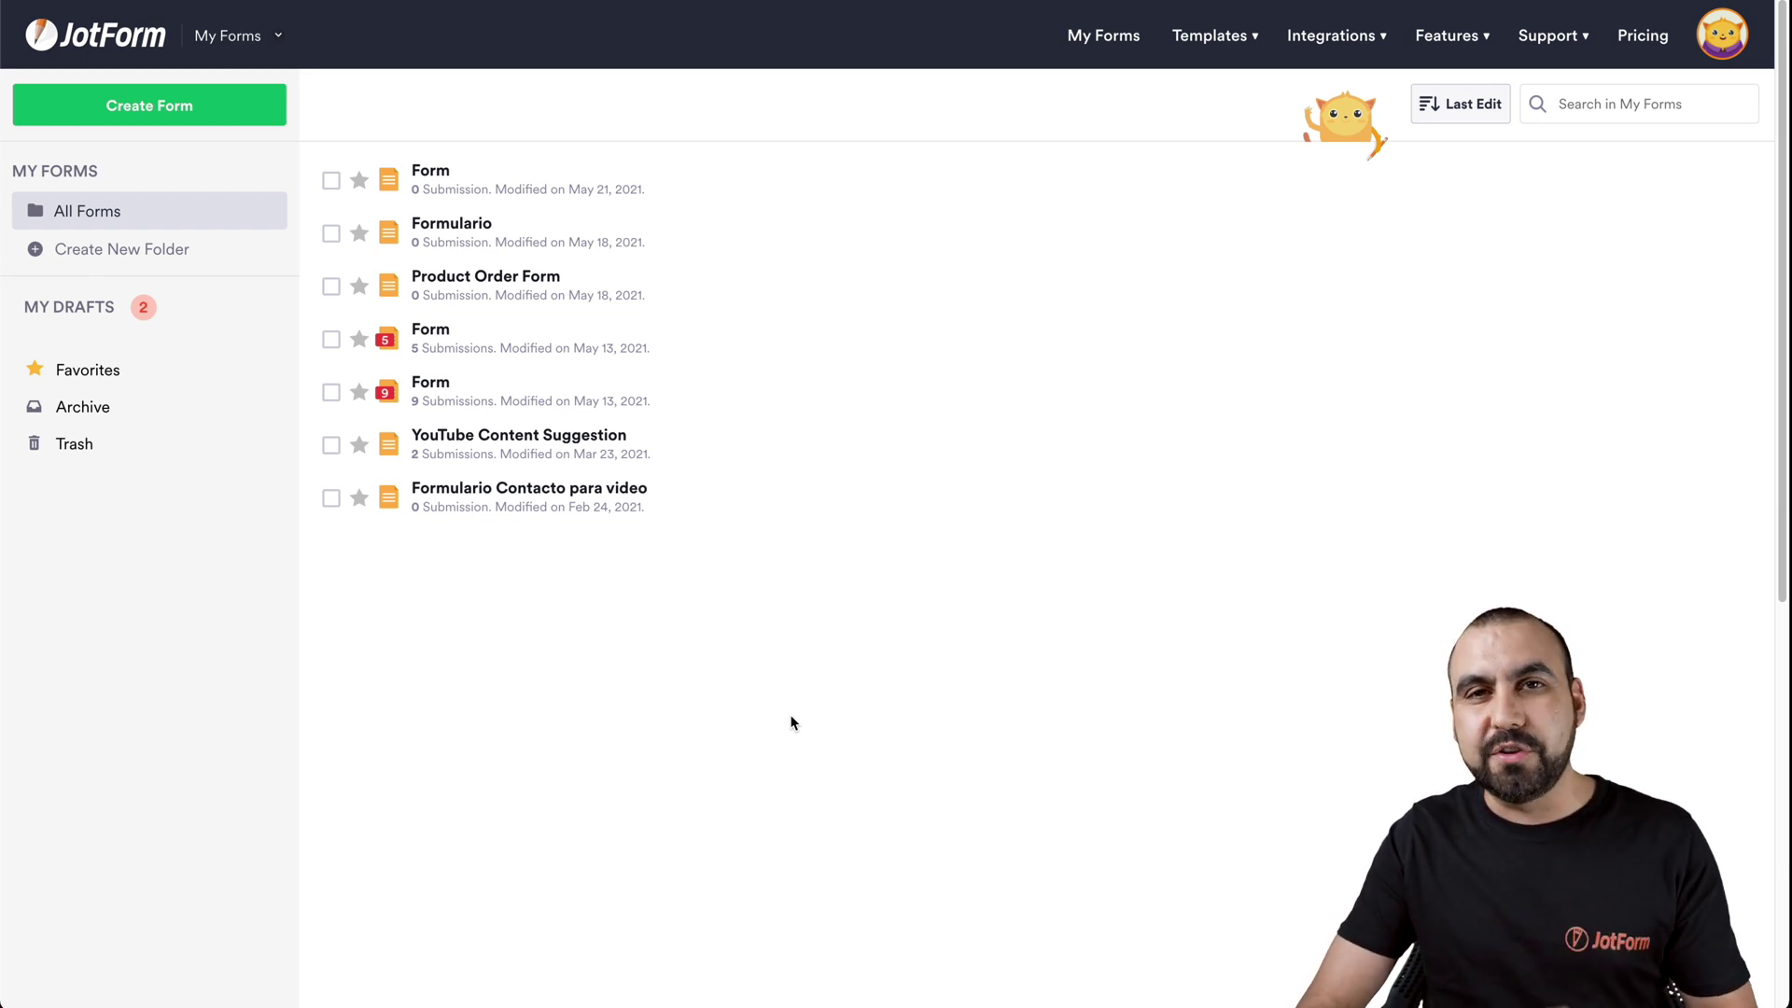
Switch from My Forms to My Approvals and start creating a new approval flow
left_click(241, 39)
left_click(224, 201)
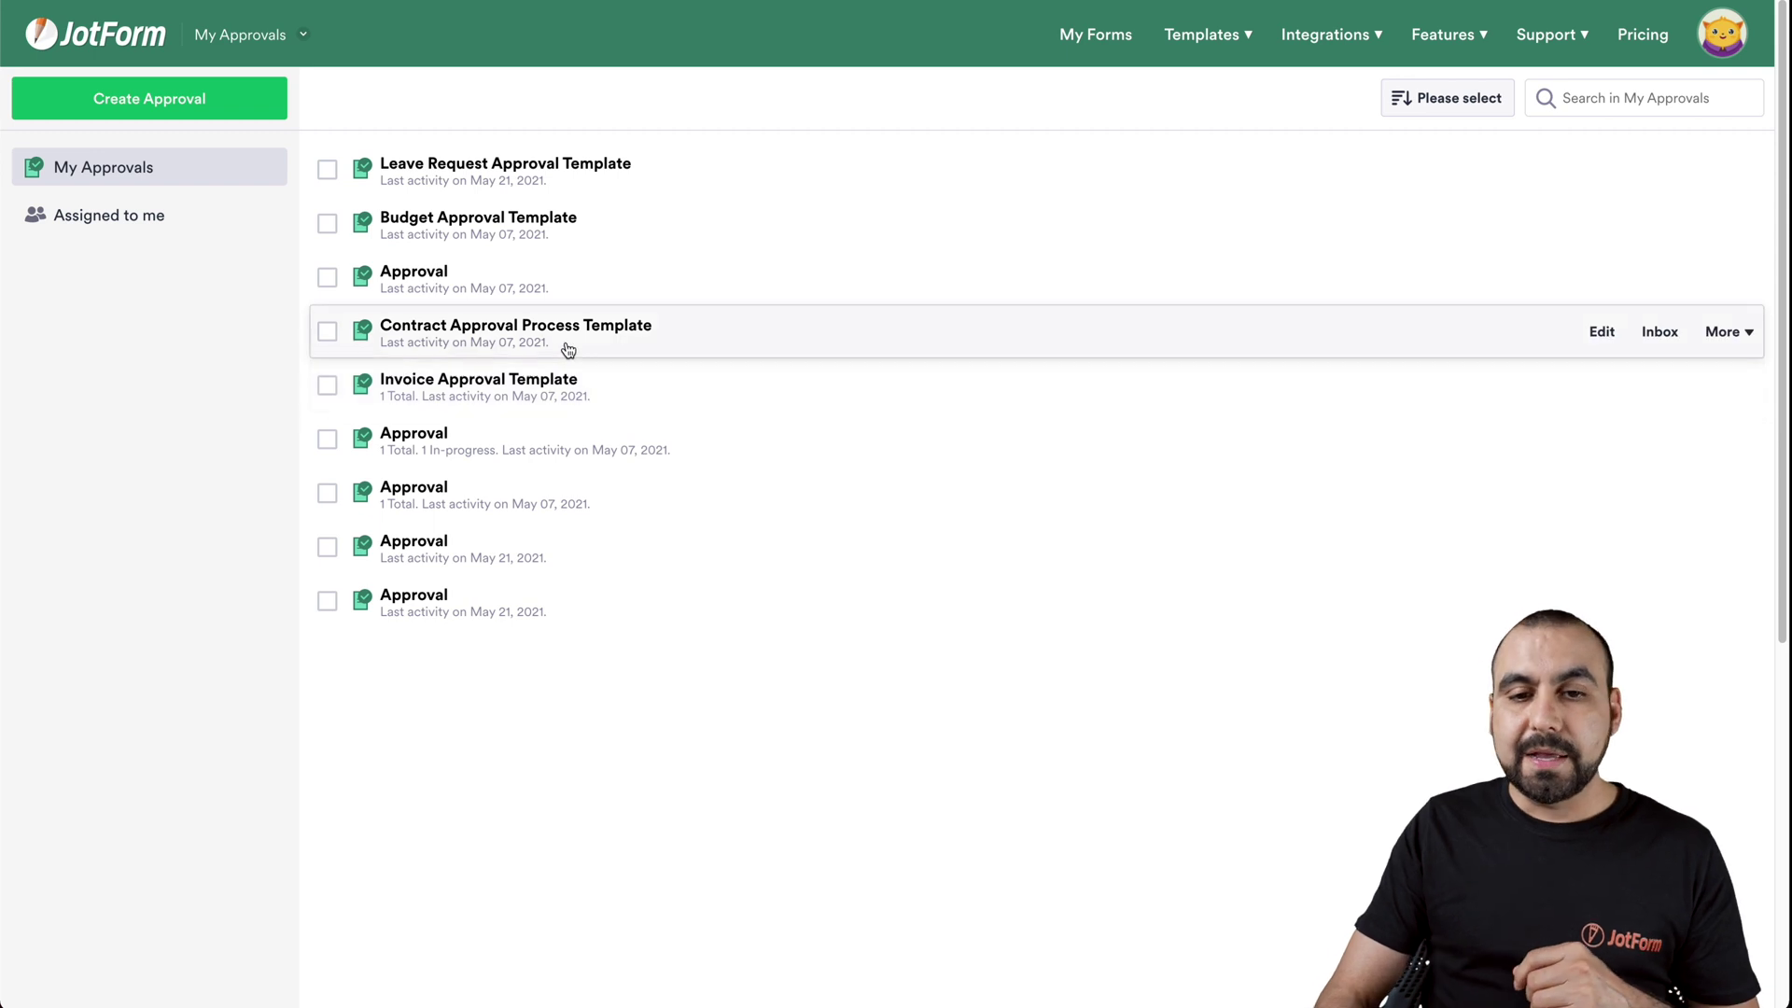
left_click(156, 112)
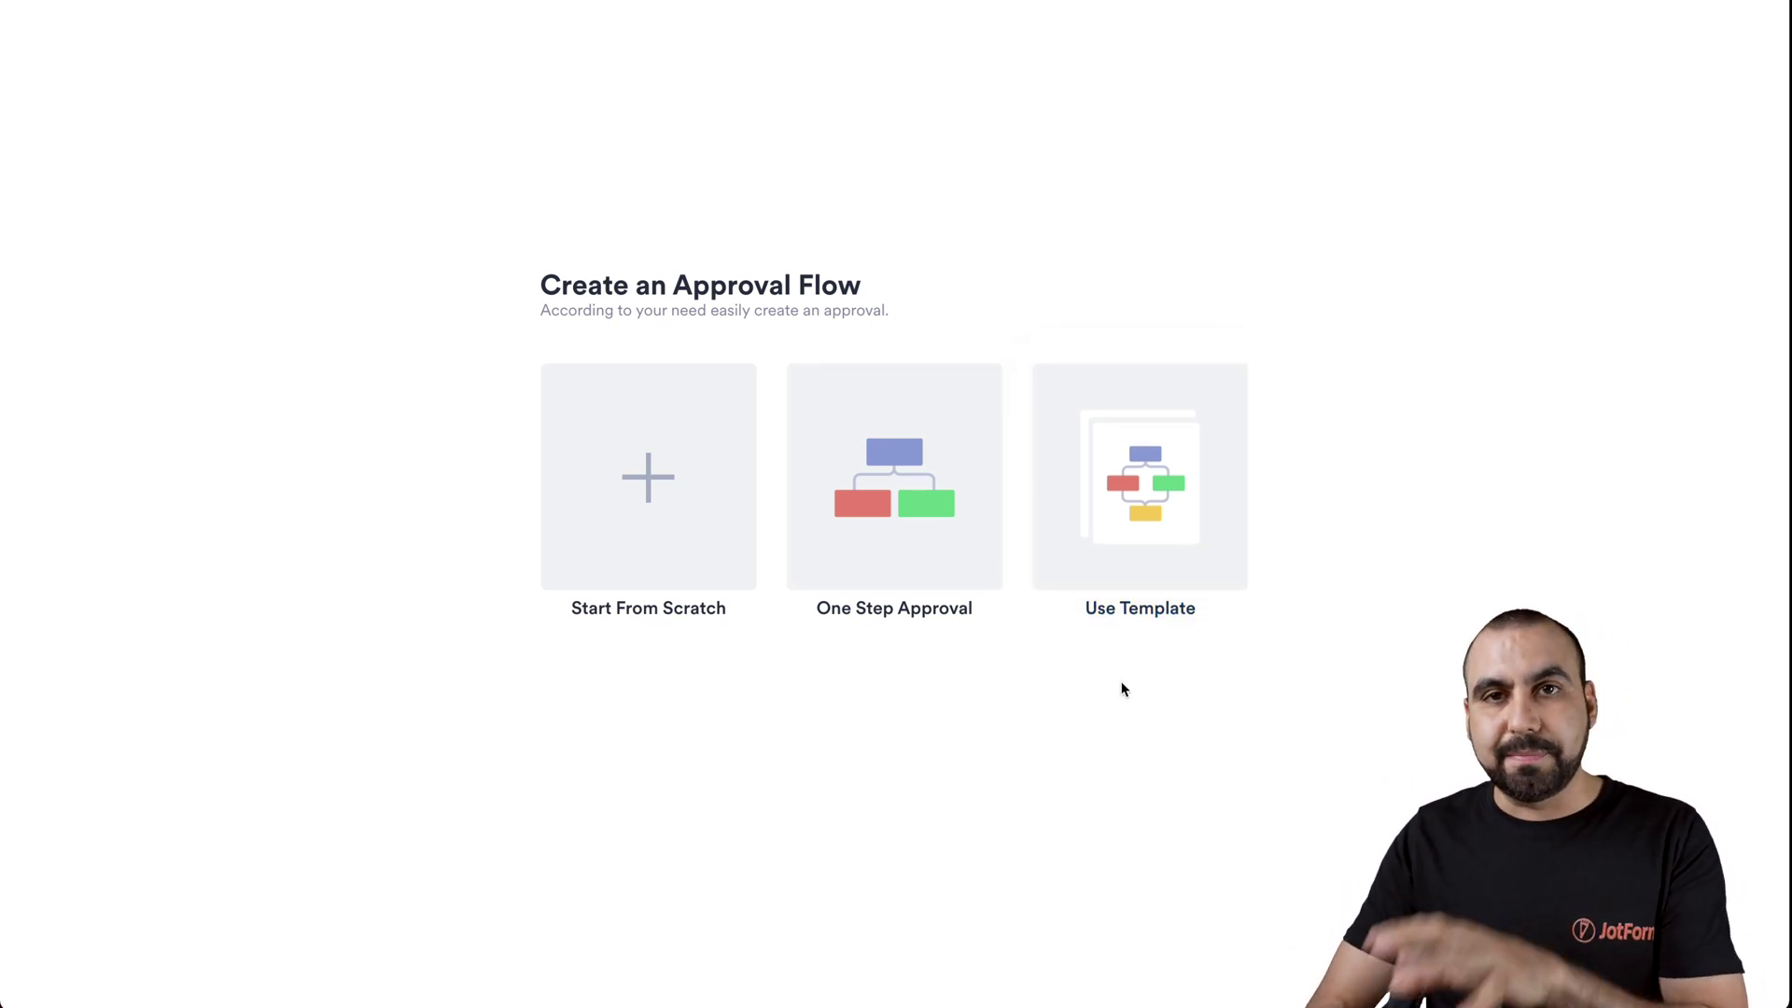
Build the approval flow from scratch, starting from the 'Form' with 5 submissions
left_click(639, 493)
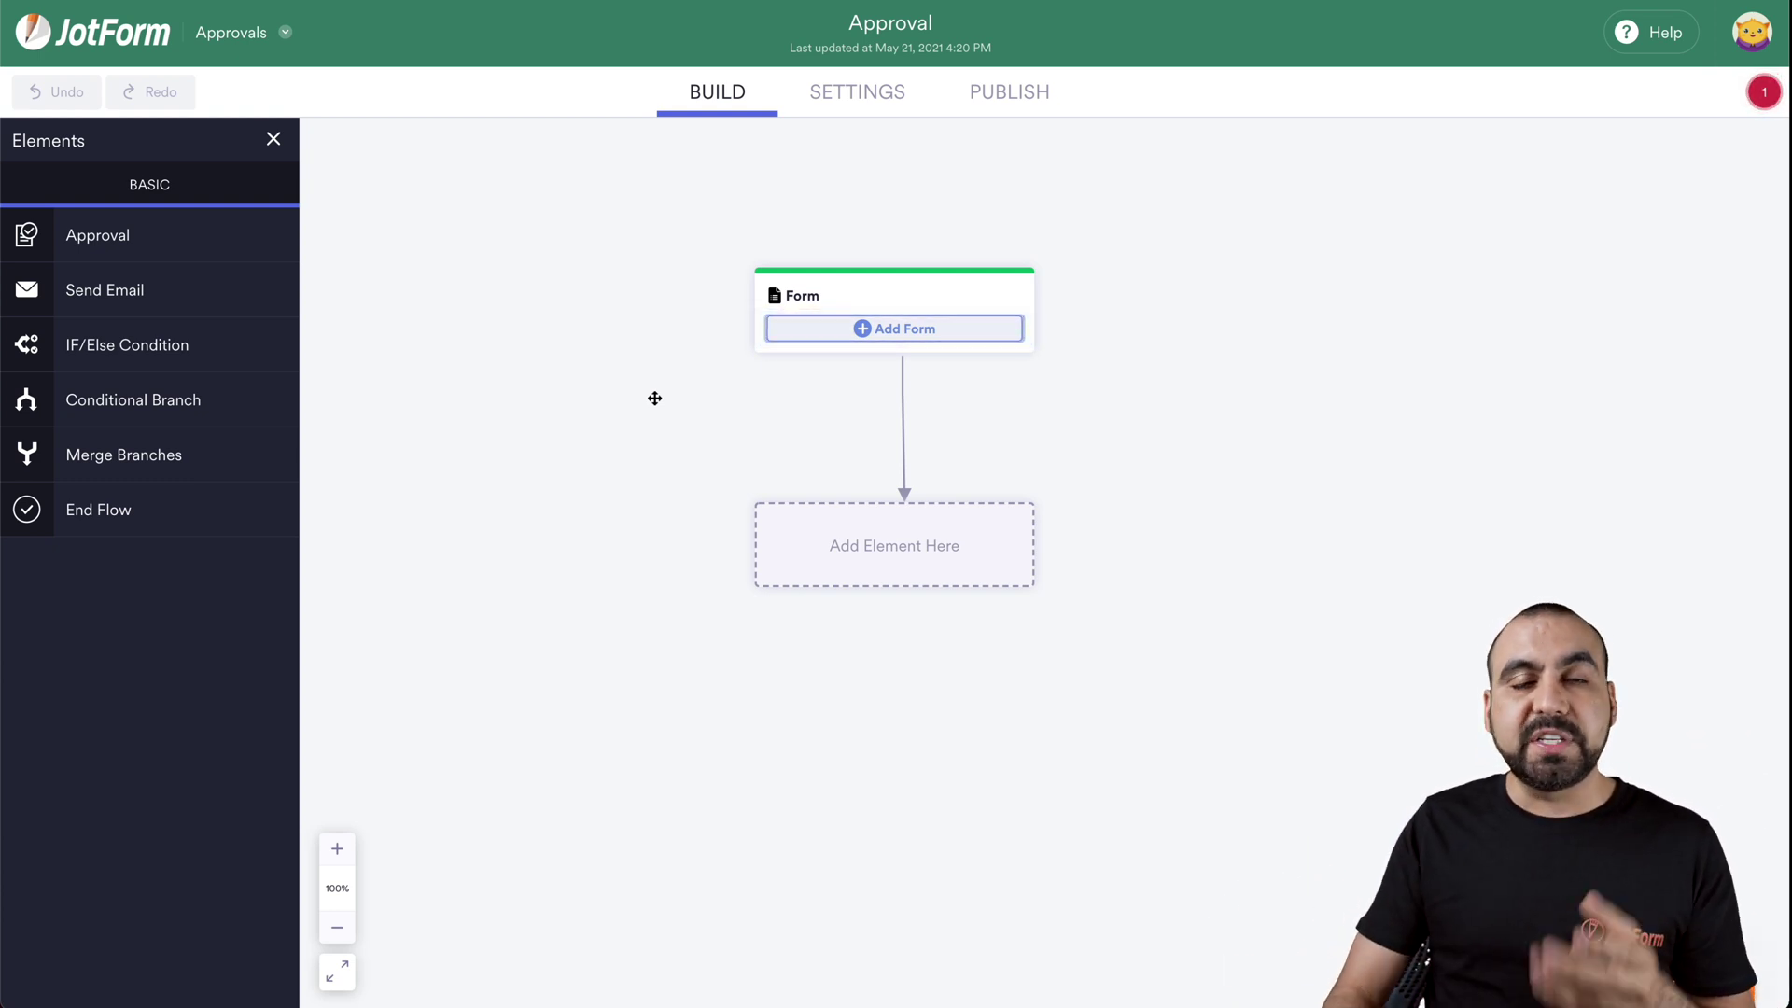
left_click(894, 331)
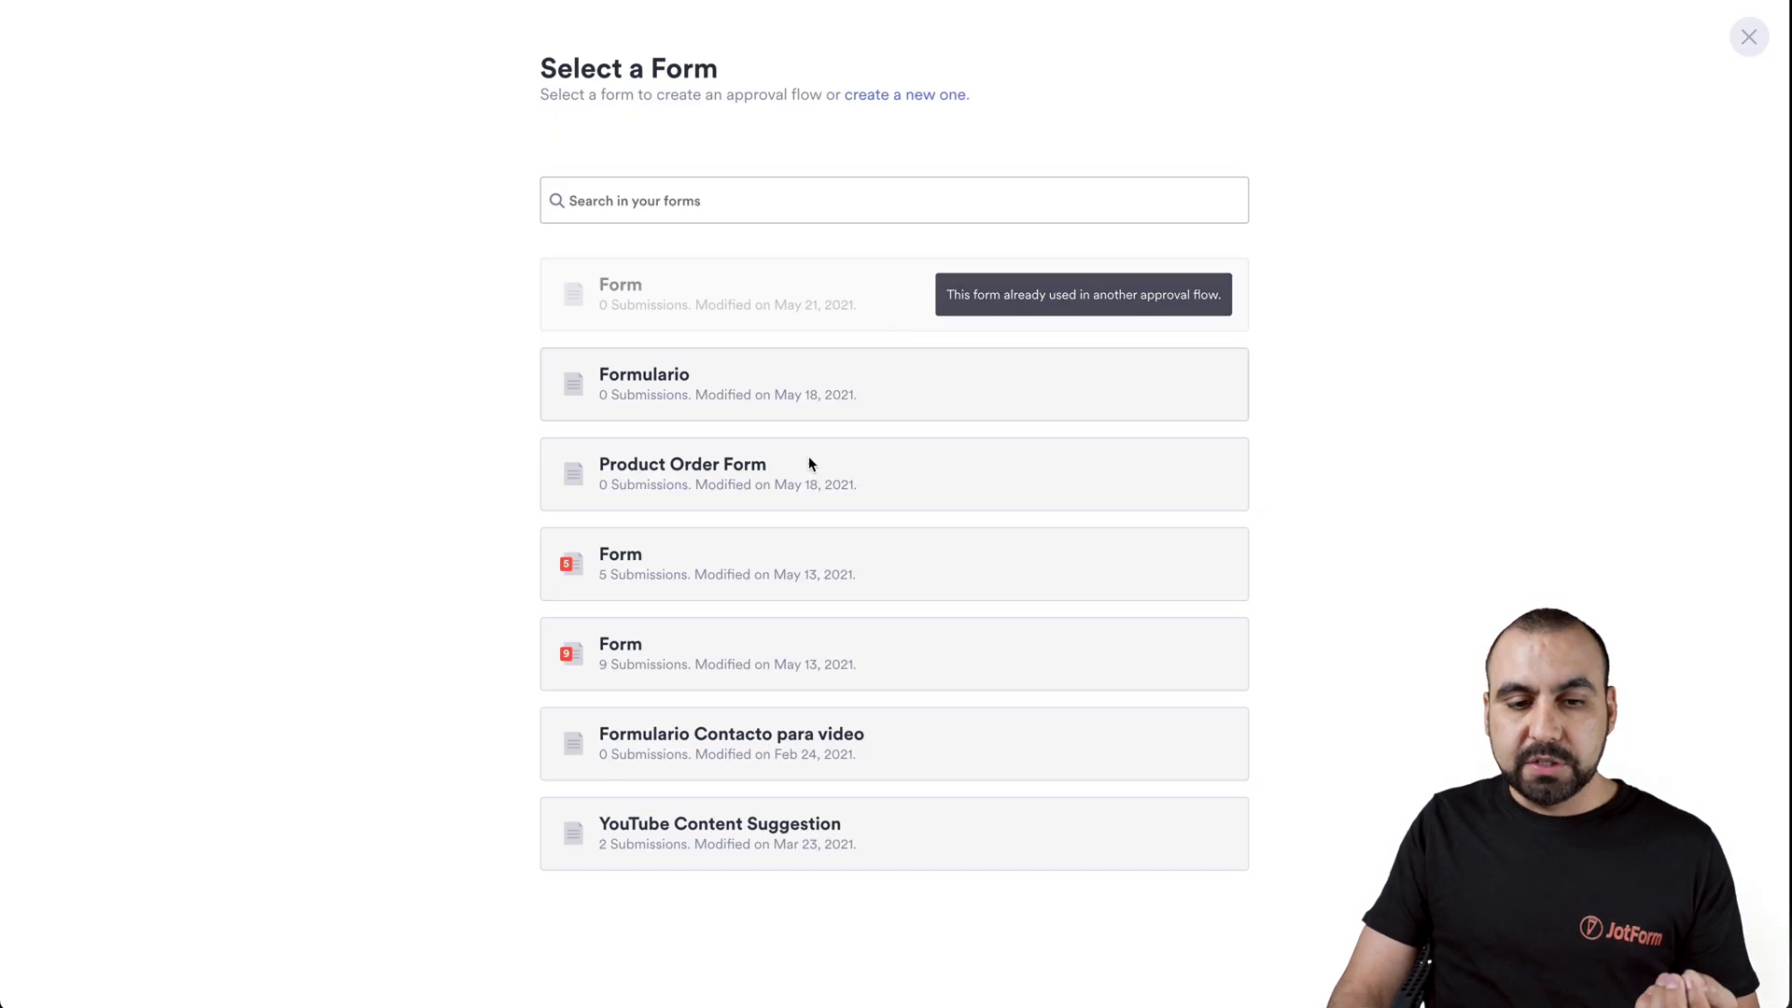
left_click(782, 567)
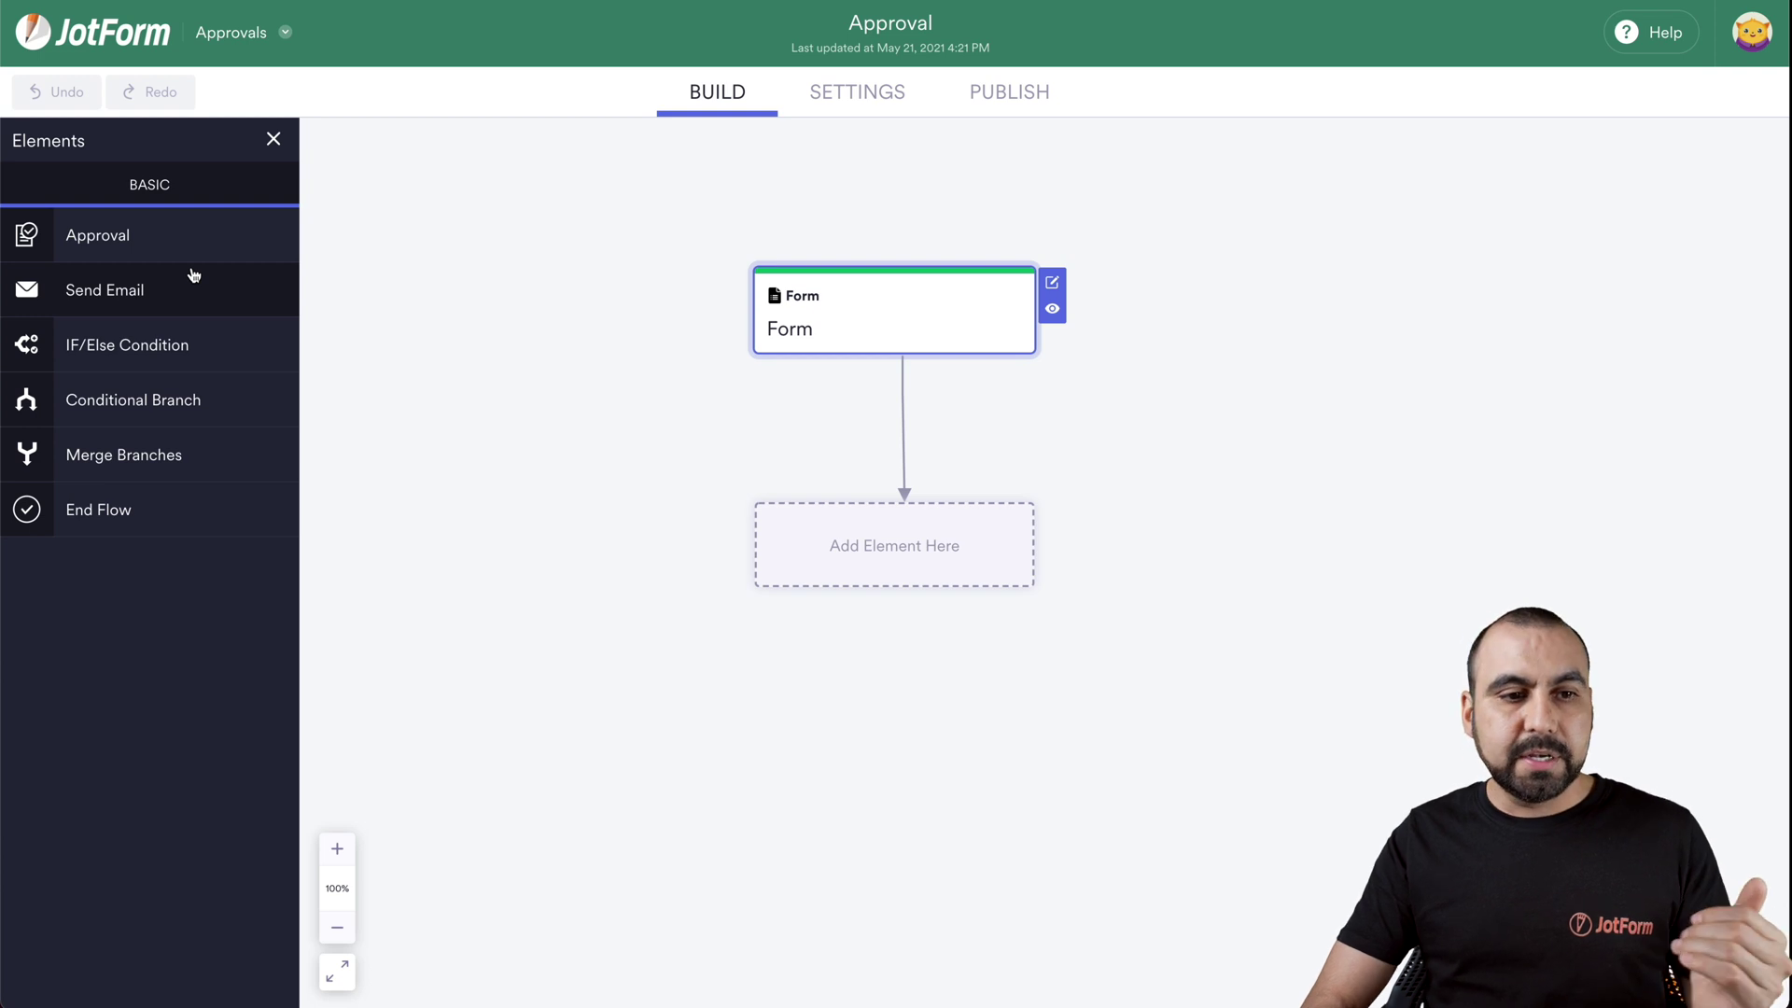
Add an Approval step under the Form and two Send Email steps on the canvas
left_click_drag(148, 233, 923, 391)
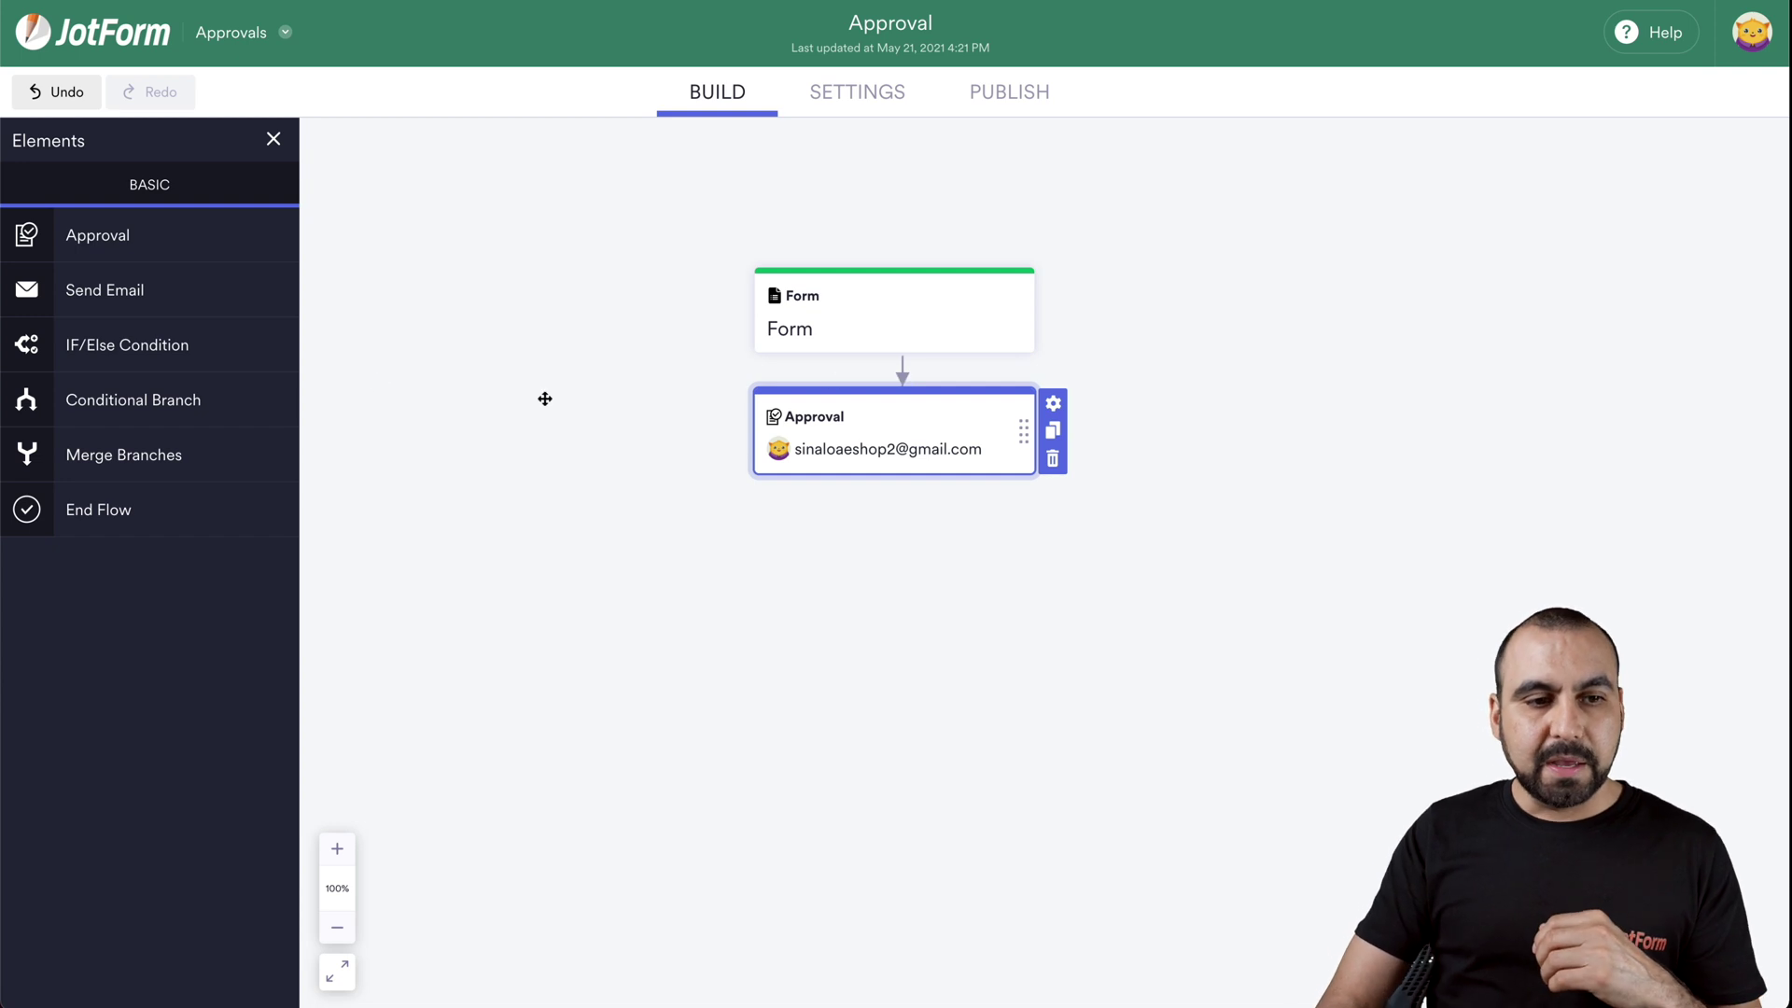
left_click_drag(208, 300, 761, 563)
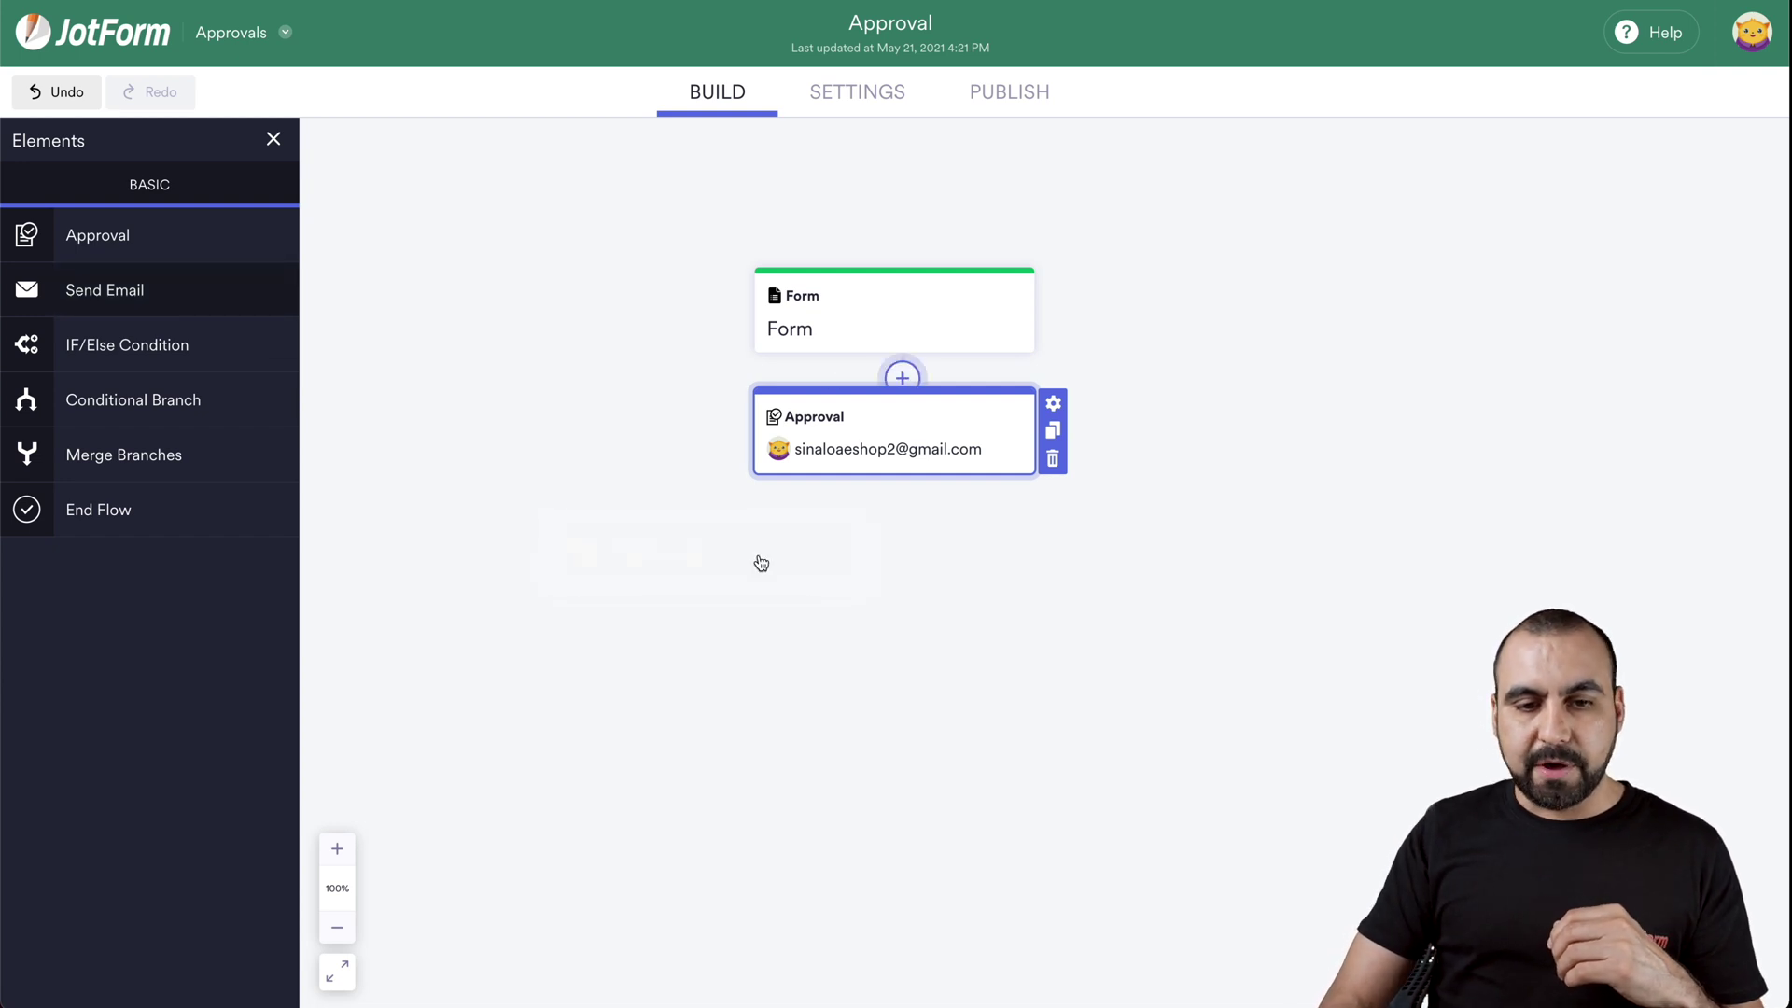
left_click_drag(124, 289, 1089, 551)
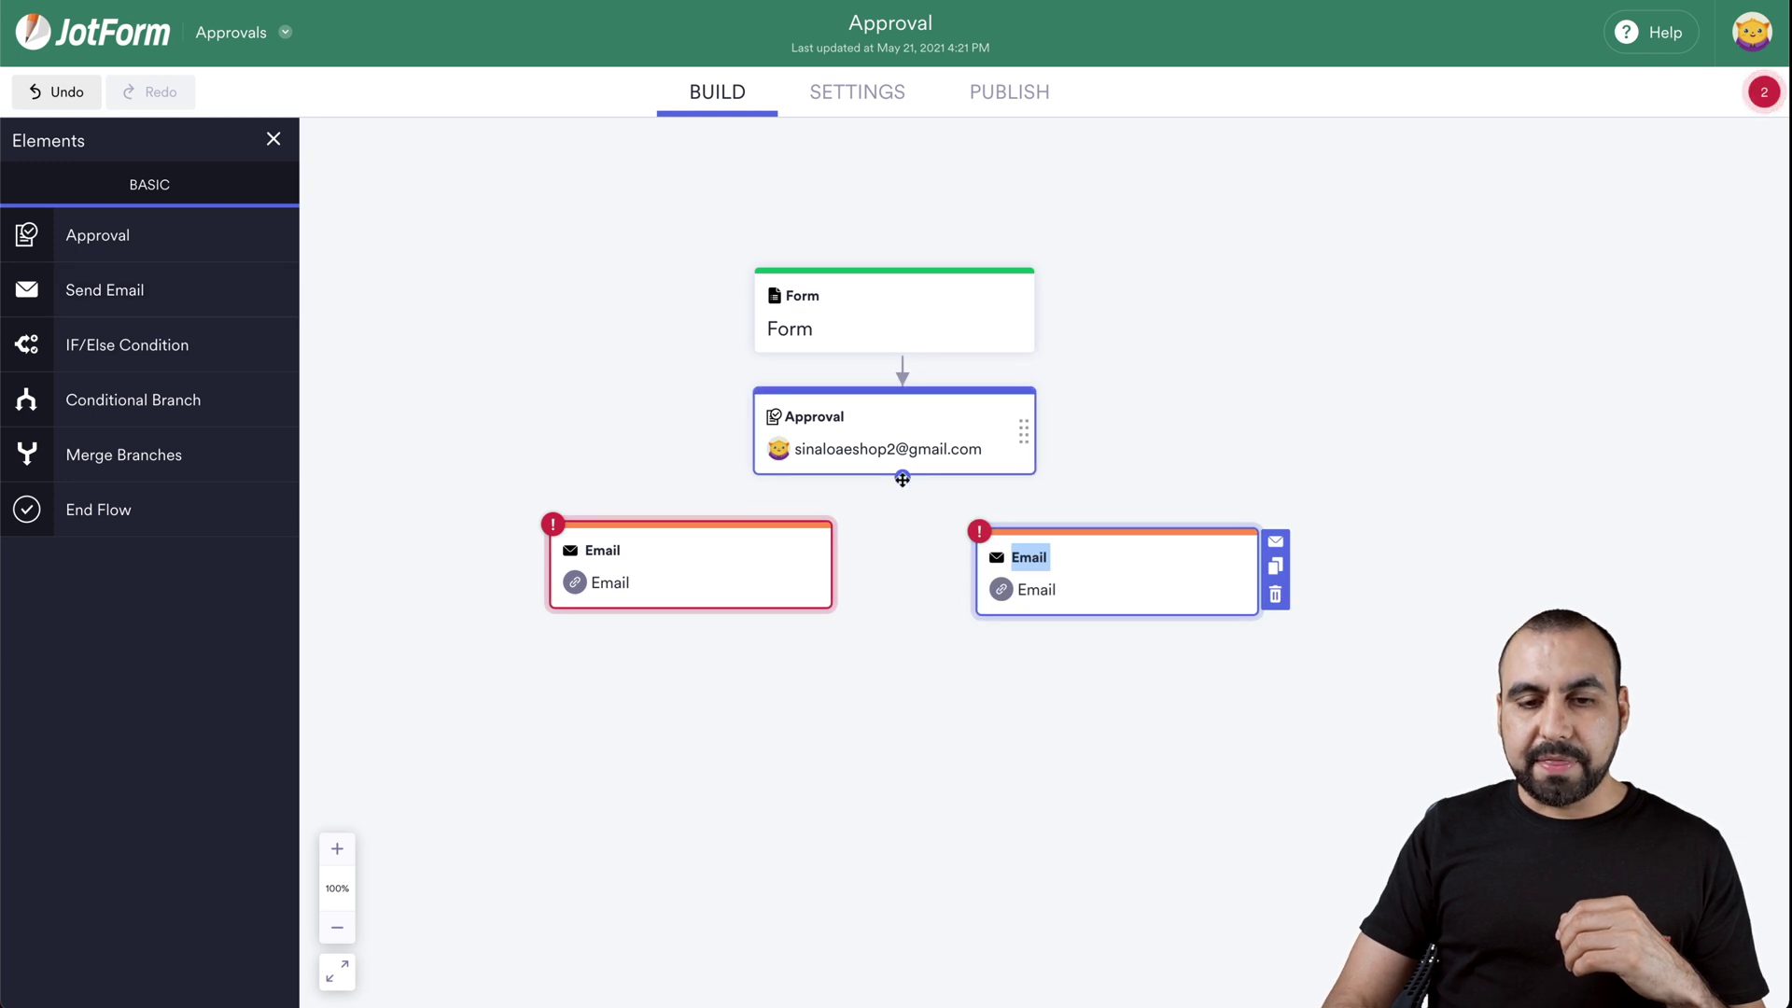
Connect the Approval step to both email steps and line the emails up side by side
left_click_drag(902, 477, 700, 515)
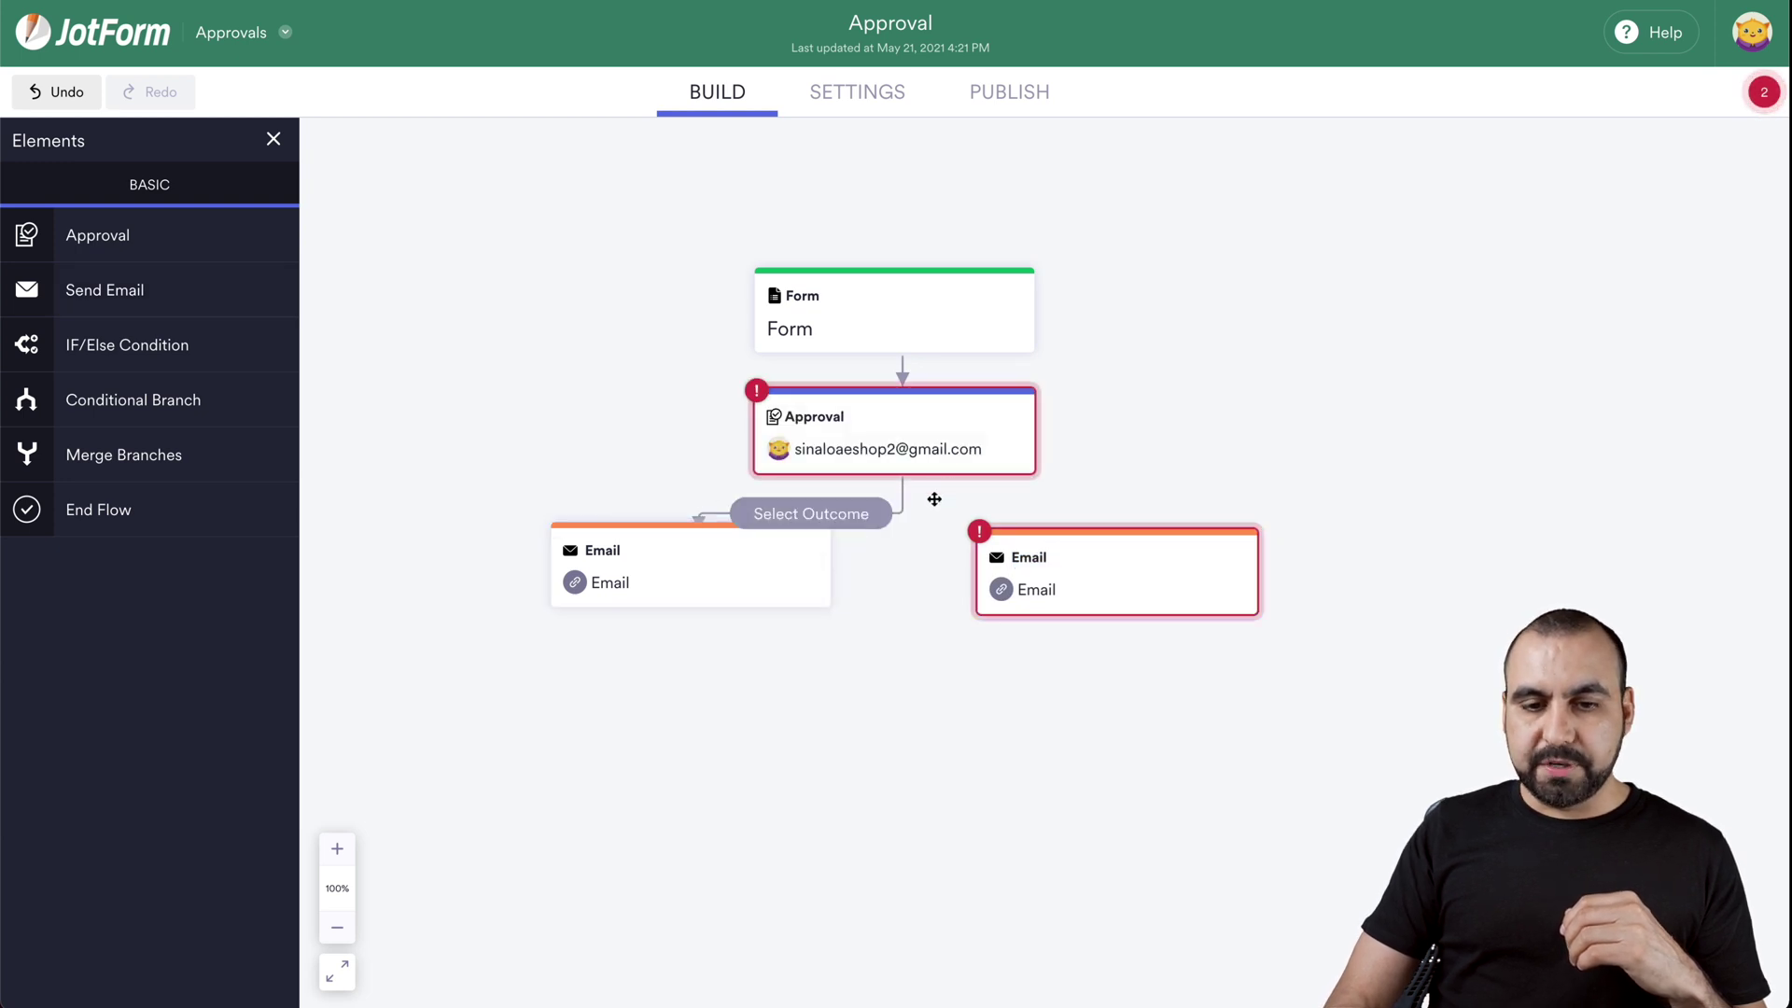
left_click_drag(970, 478, 1123, 530)
left_click(720, 532)
left_click_drag(680, 527, 678, 535)
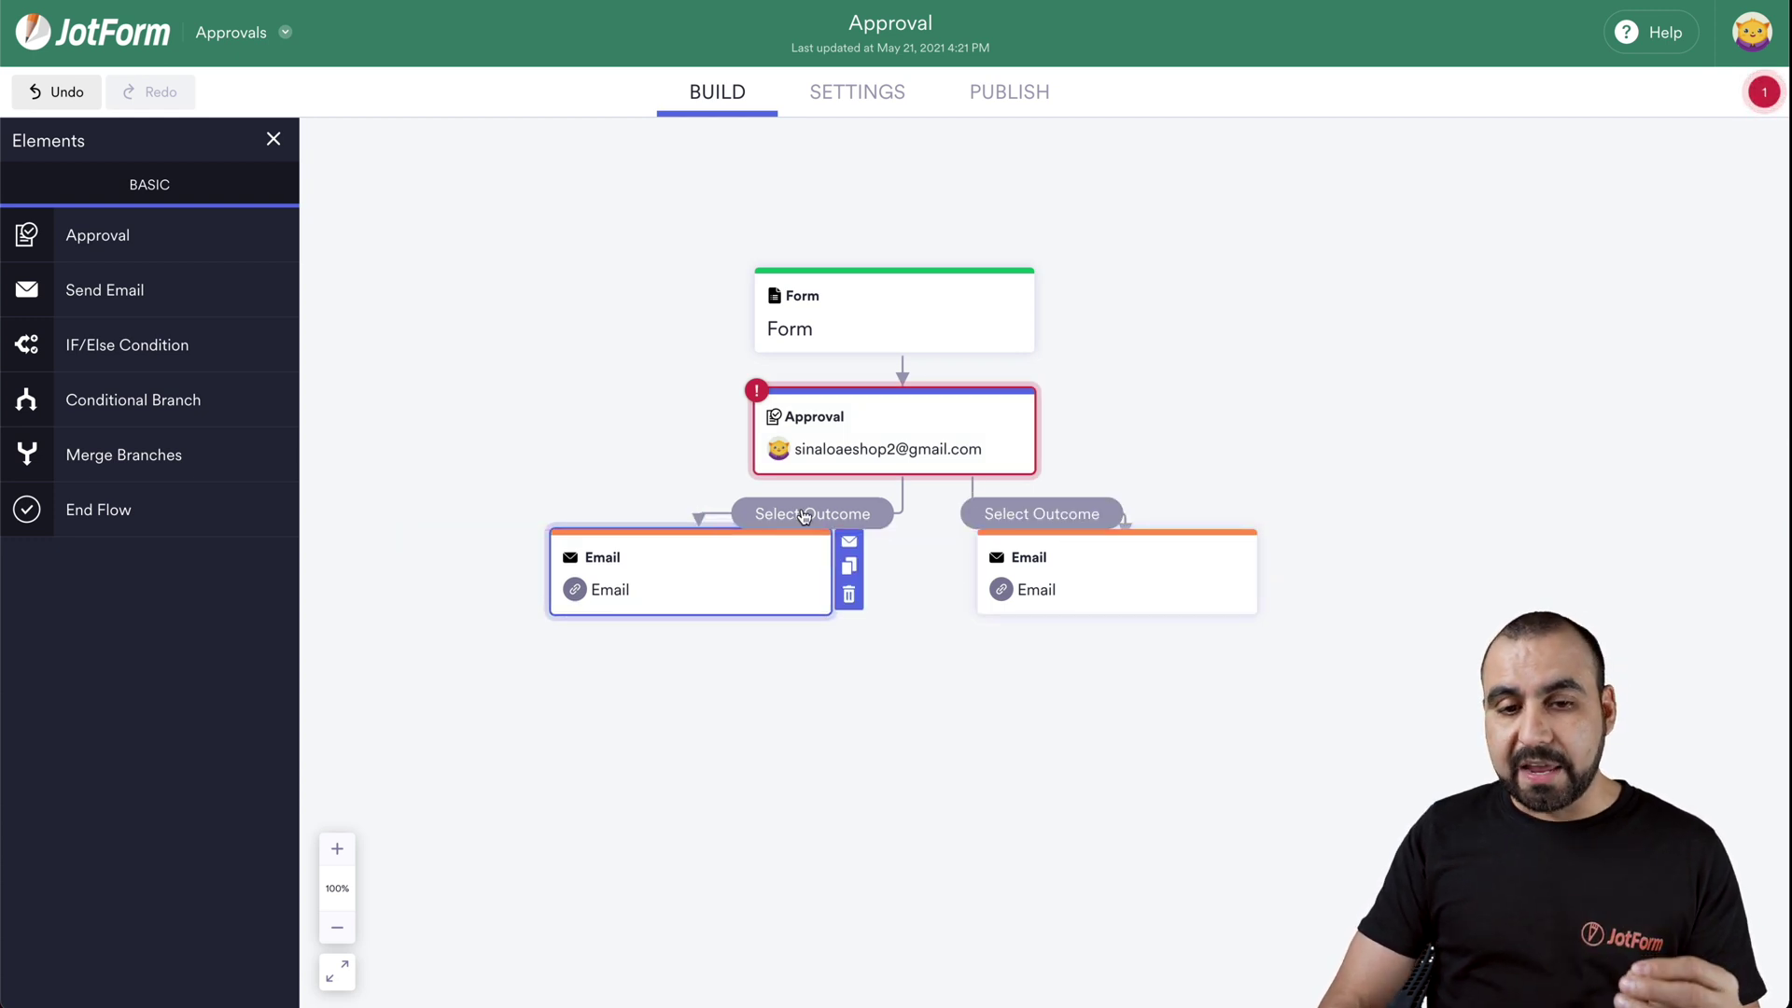
Label the left email branch Approve and the right email branch Deny
left_click(804, 515)
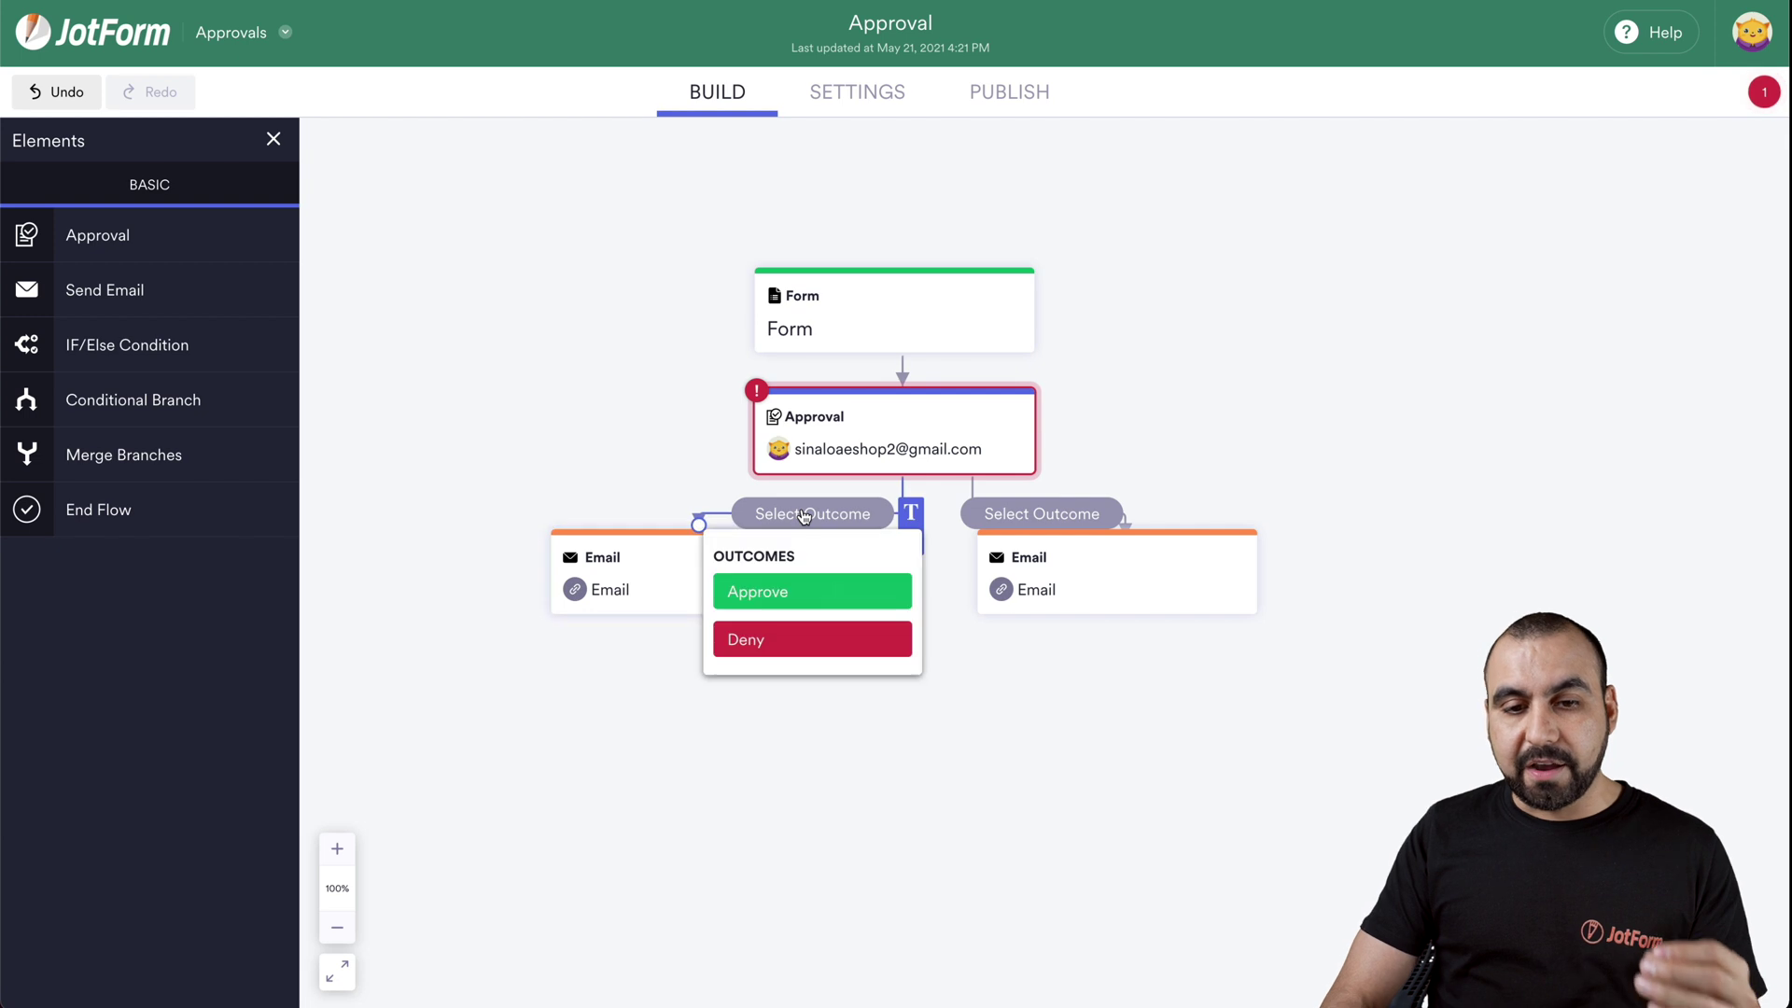
left_click(815, 590)
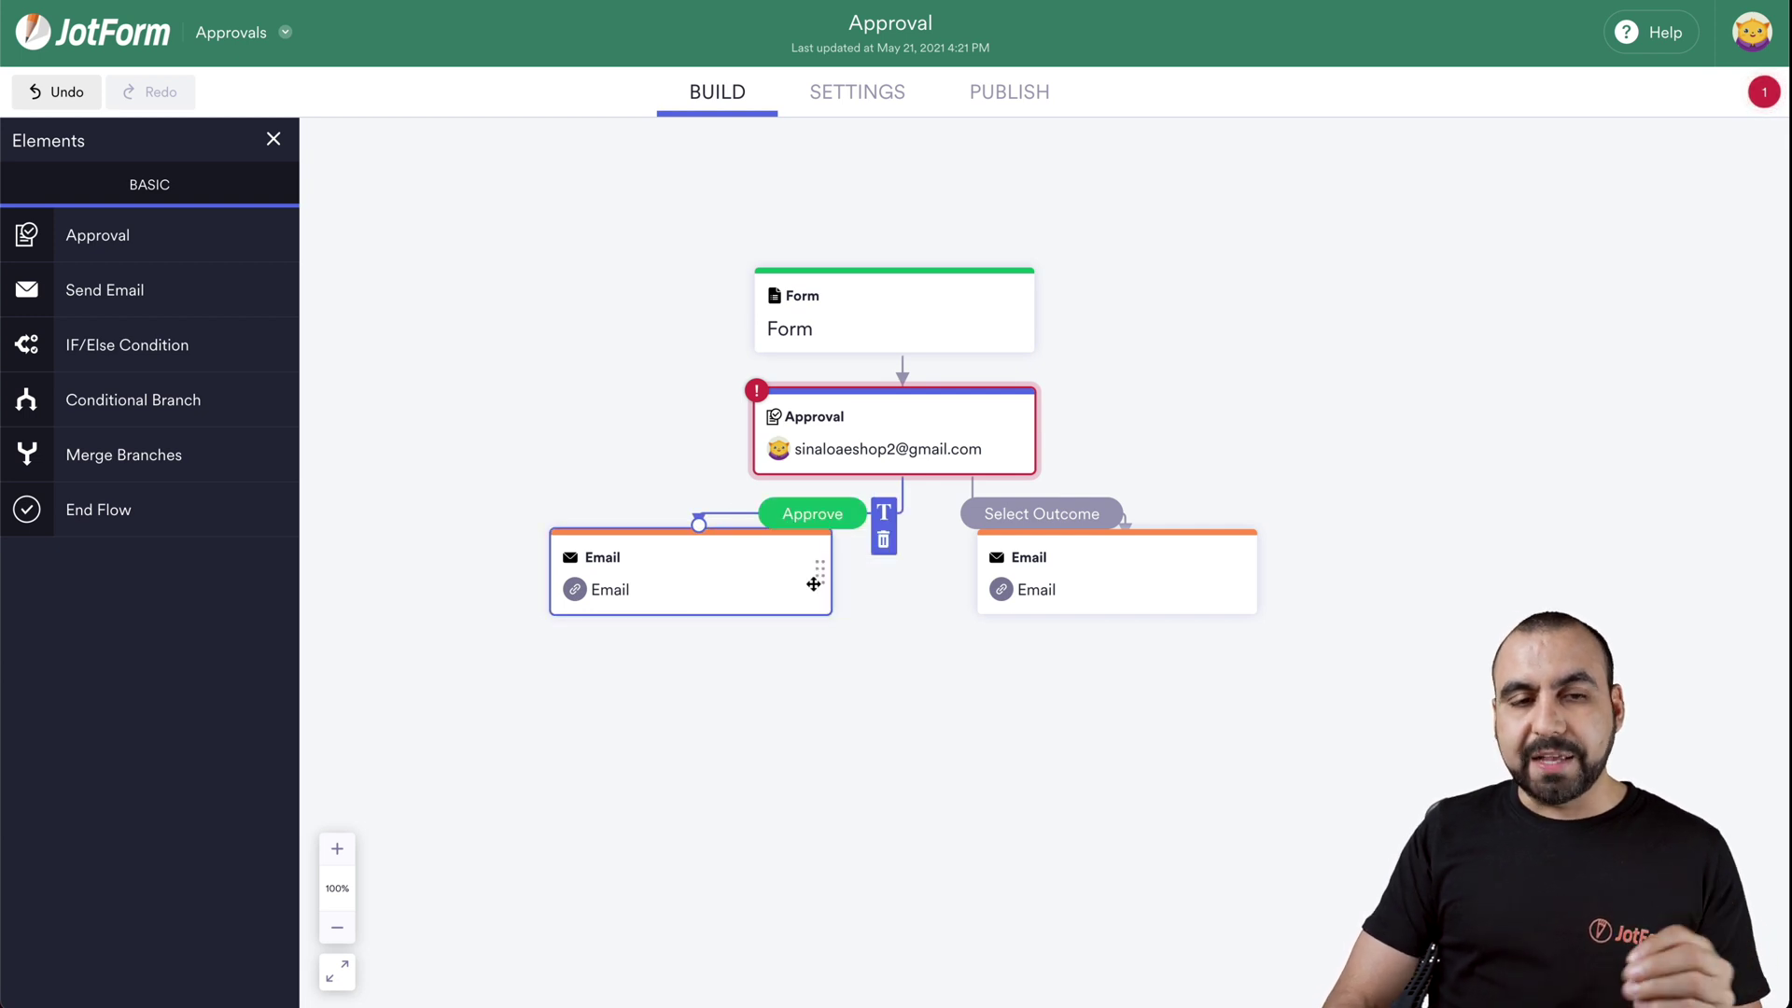
left_click(1046, 512)
left_click(1045, 642)
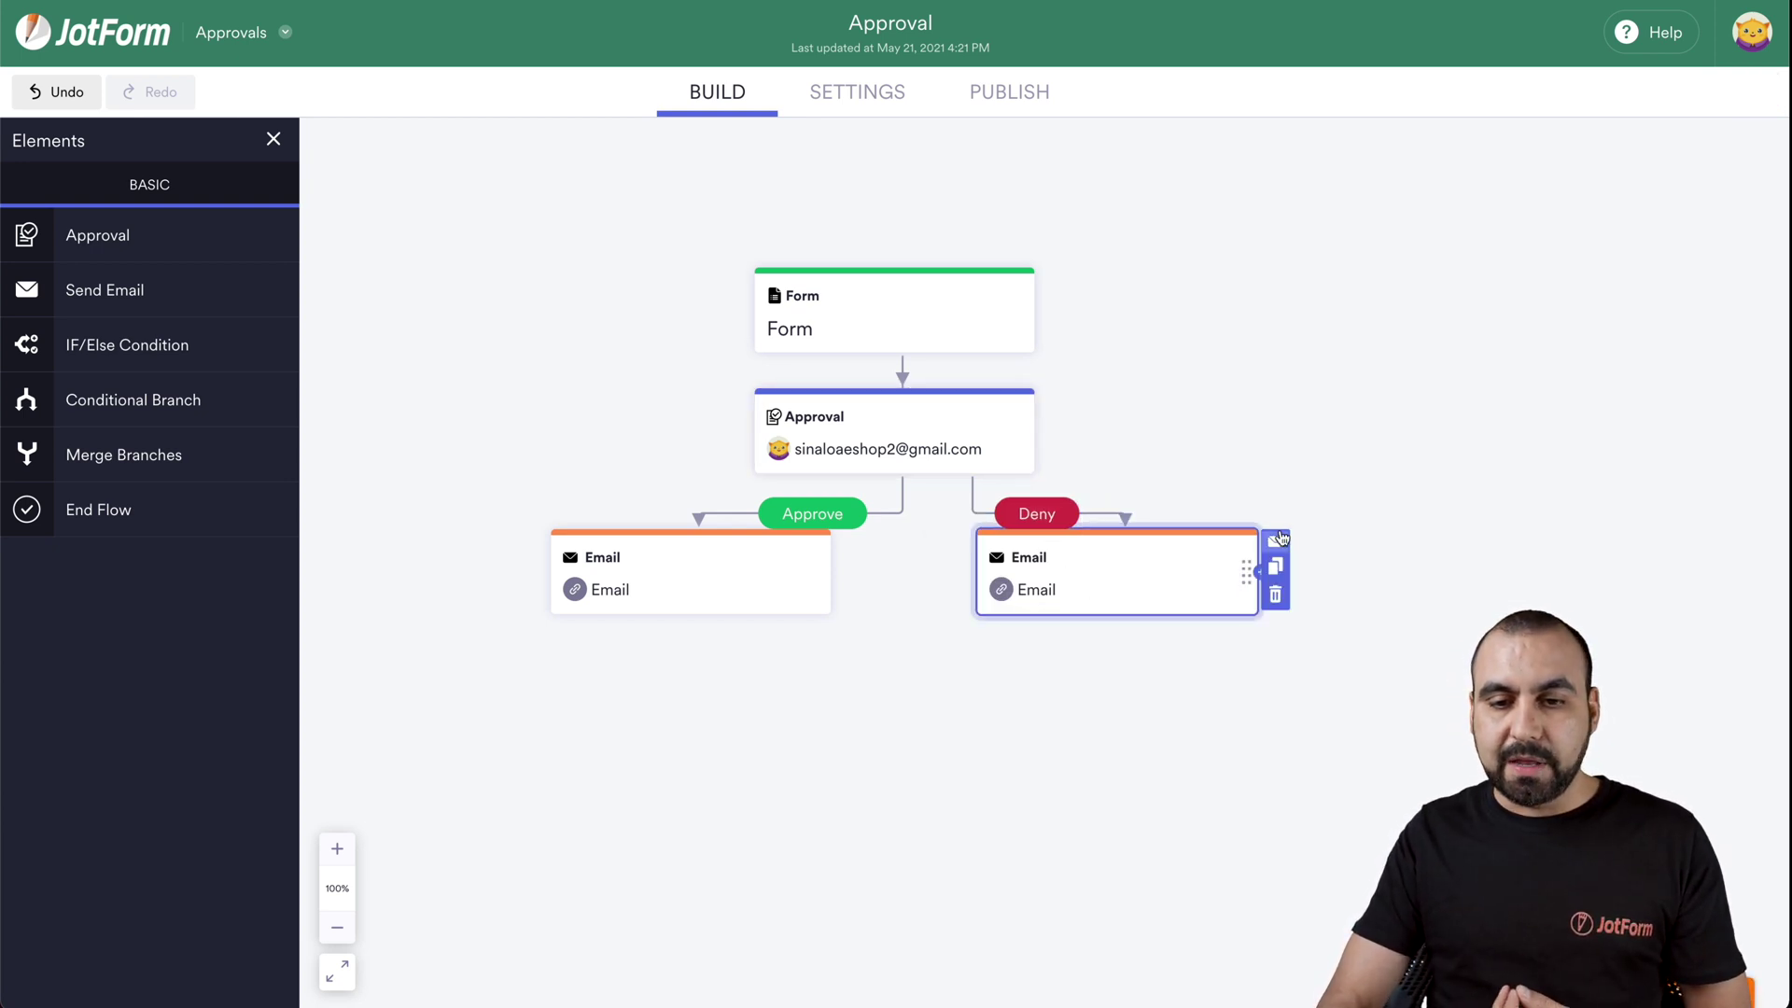
left_click(1277, 542)
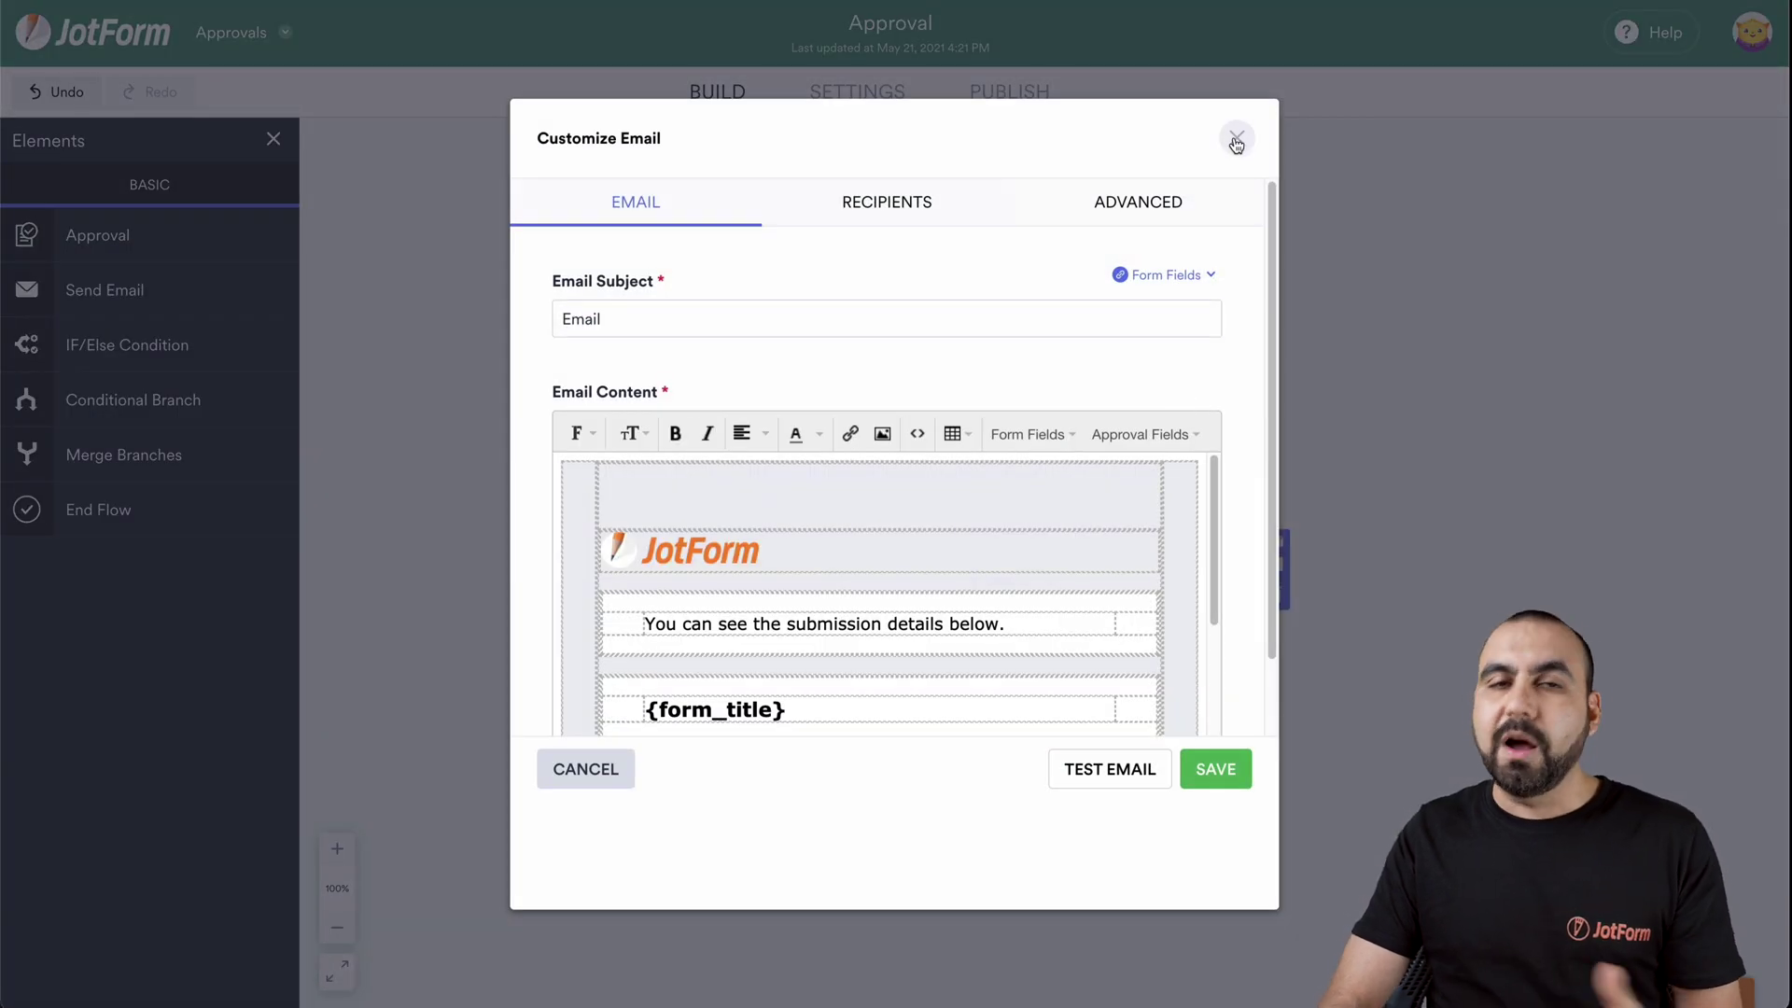
left_click(1234, 137)
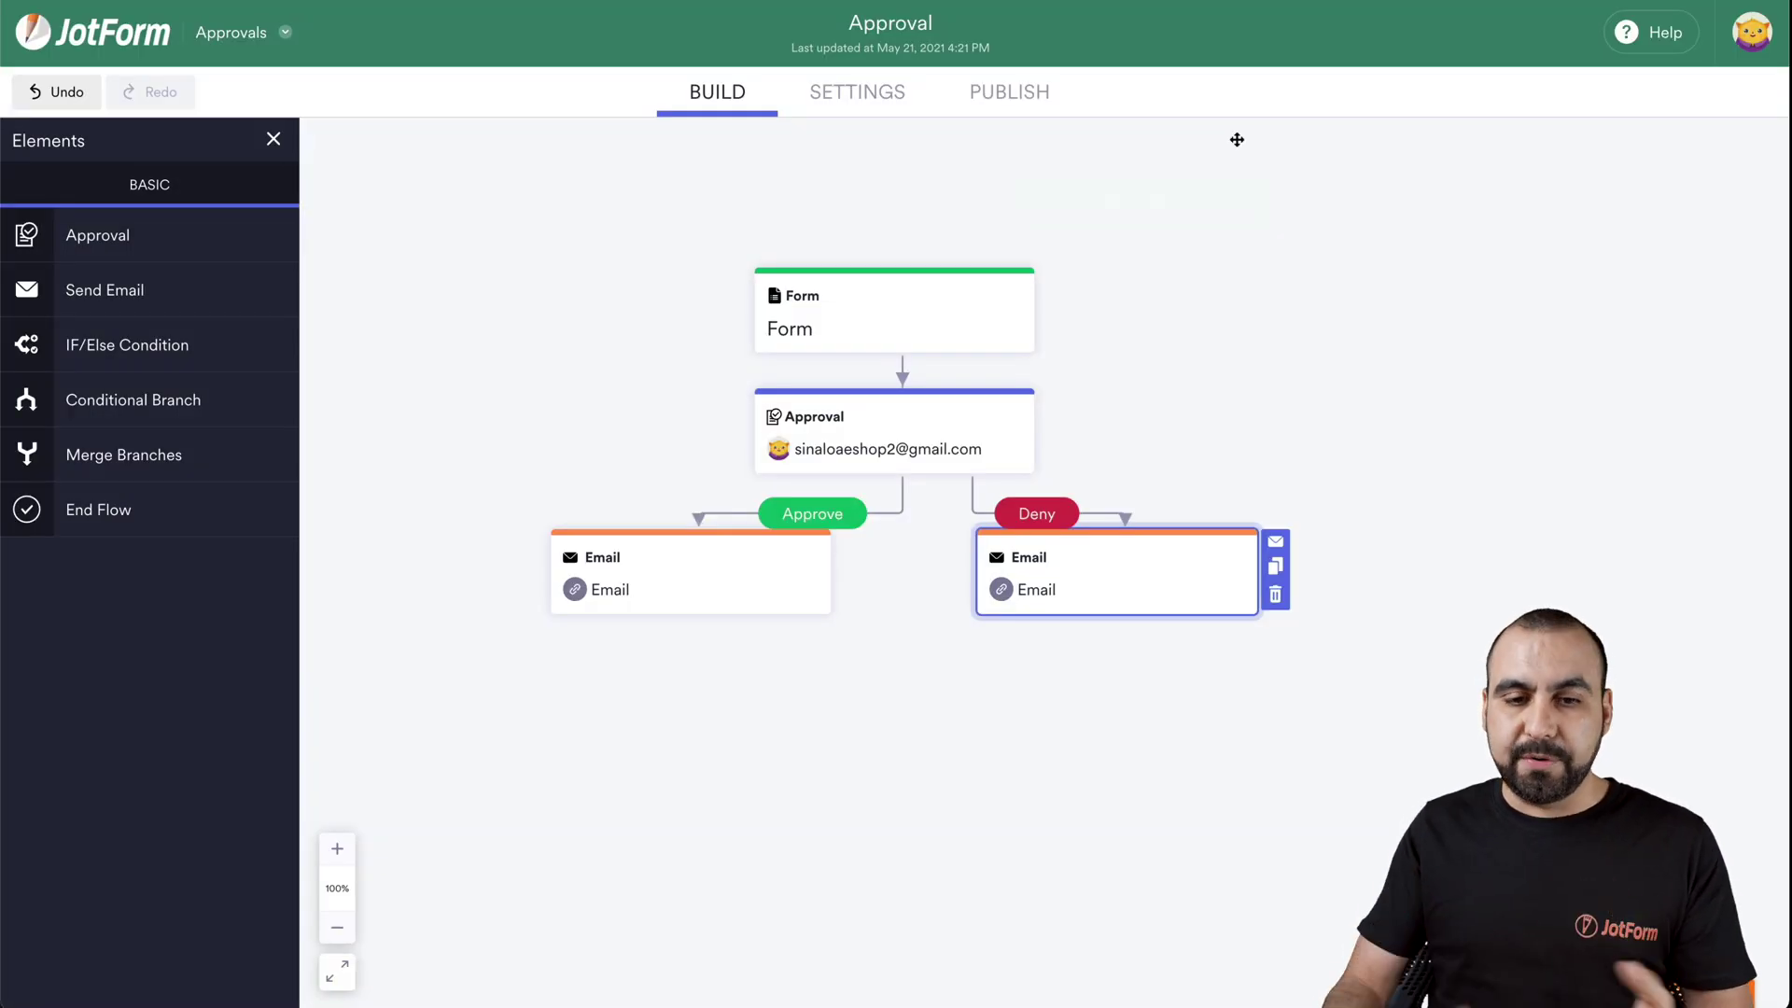
Add an END step, connect both email steps to it, and move it lower
left_click_drag(114, 510, 910, 721)
left_click_drag(698, 618, 944, 721)
left_click_drag(1125, 615, 940, 699)
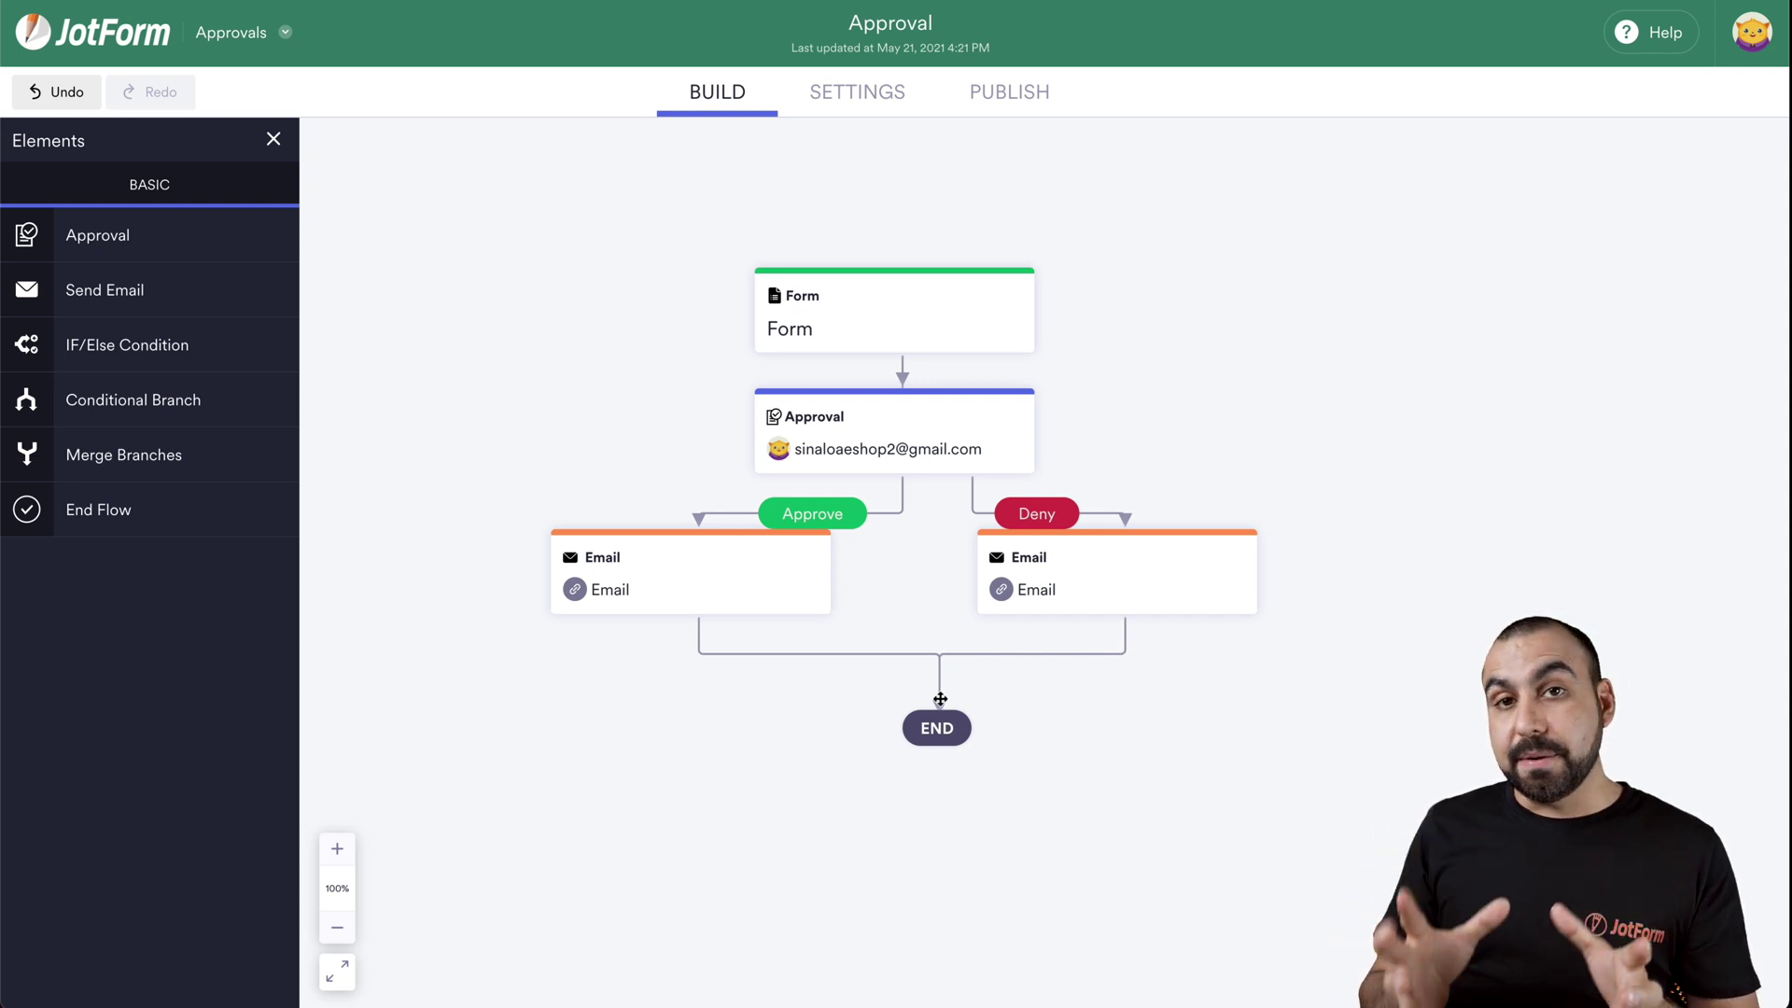
left_click_drag(937, 727, 934, 823)
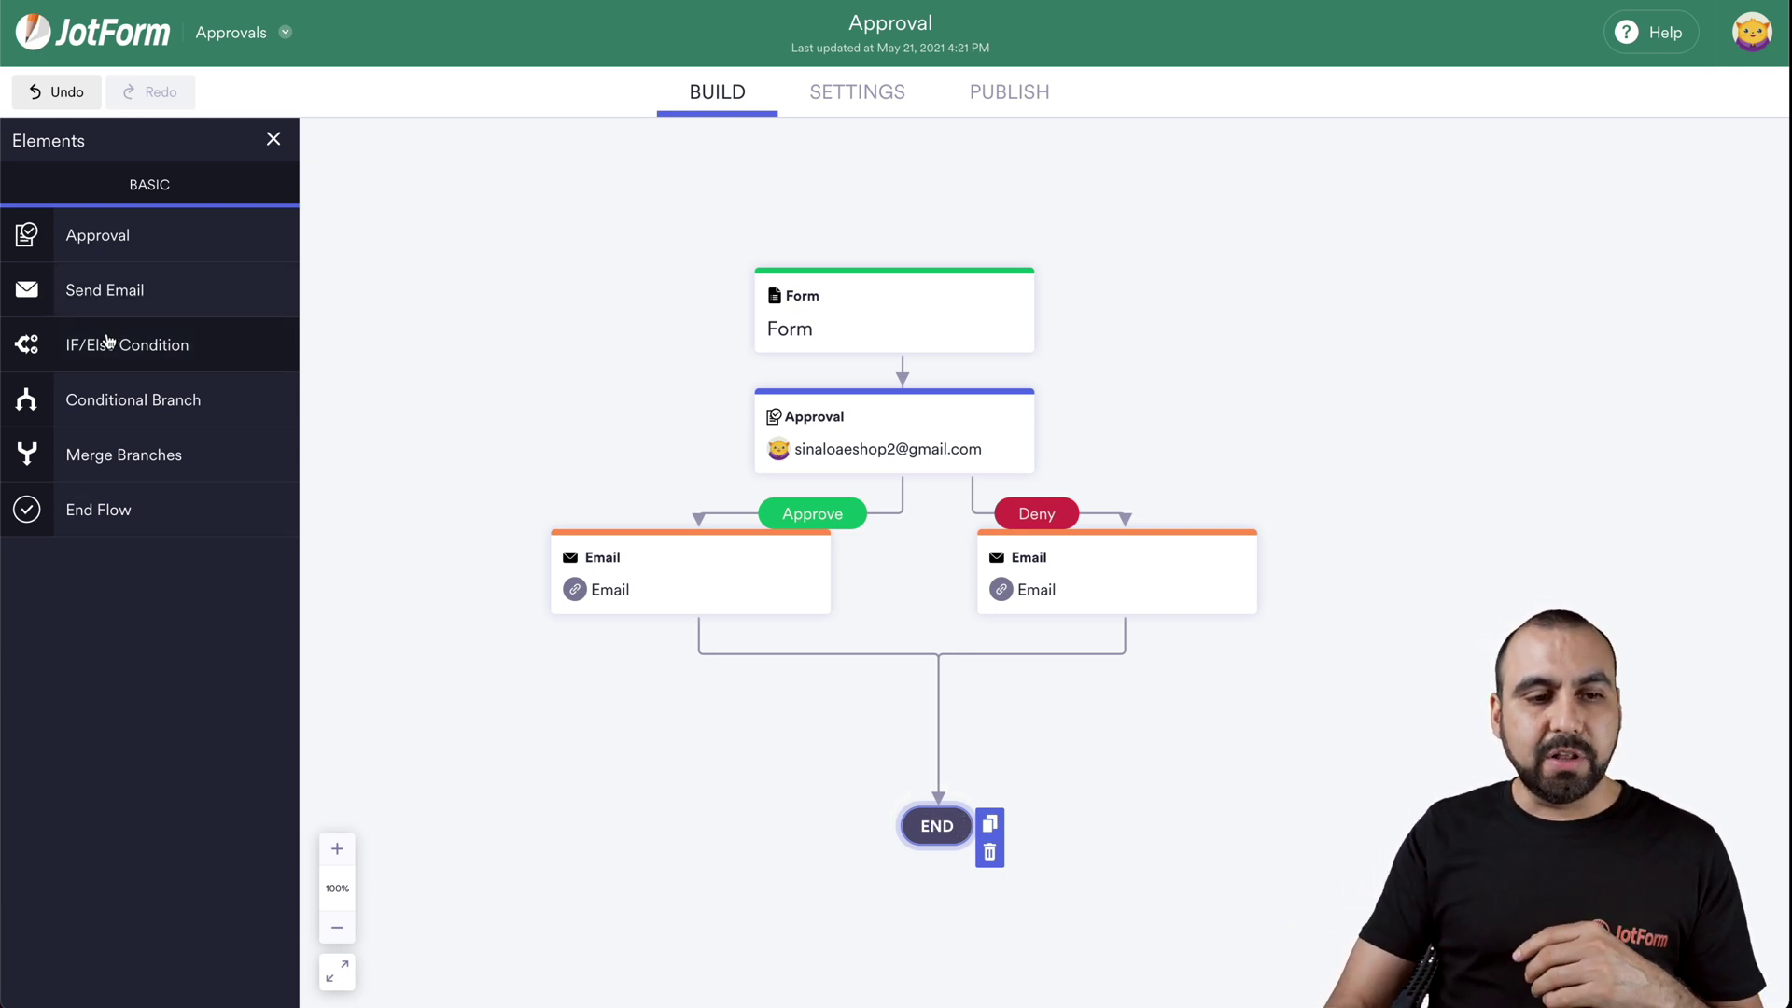
Place an IF/Else Condition below the Approve email, linked to it, replacing its END link
left_click_drag(145, 345, 723, 658)
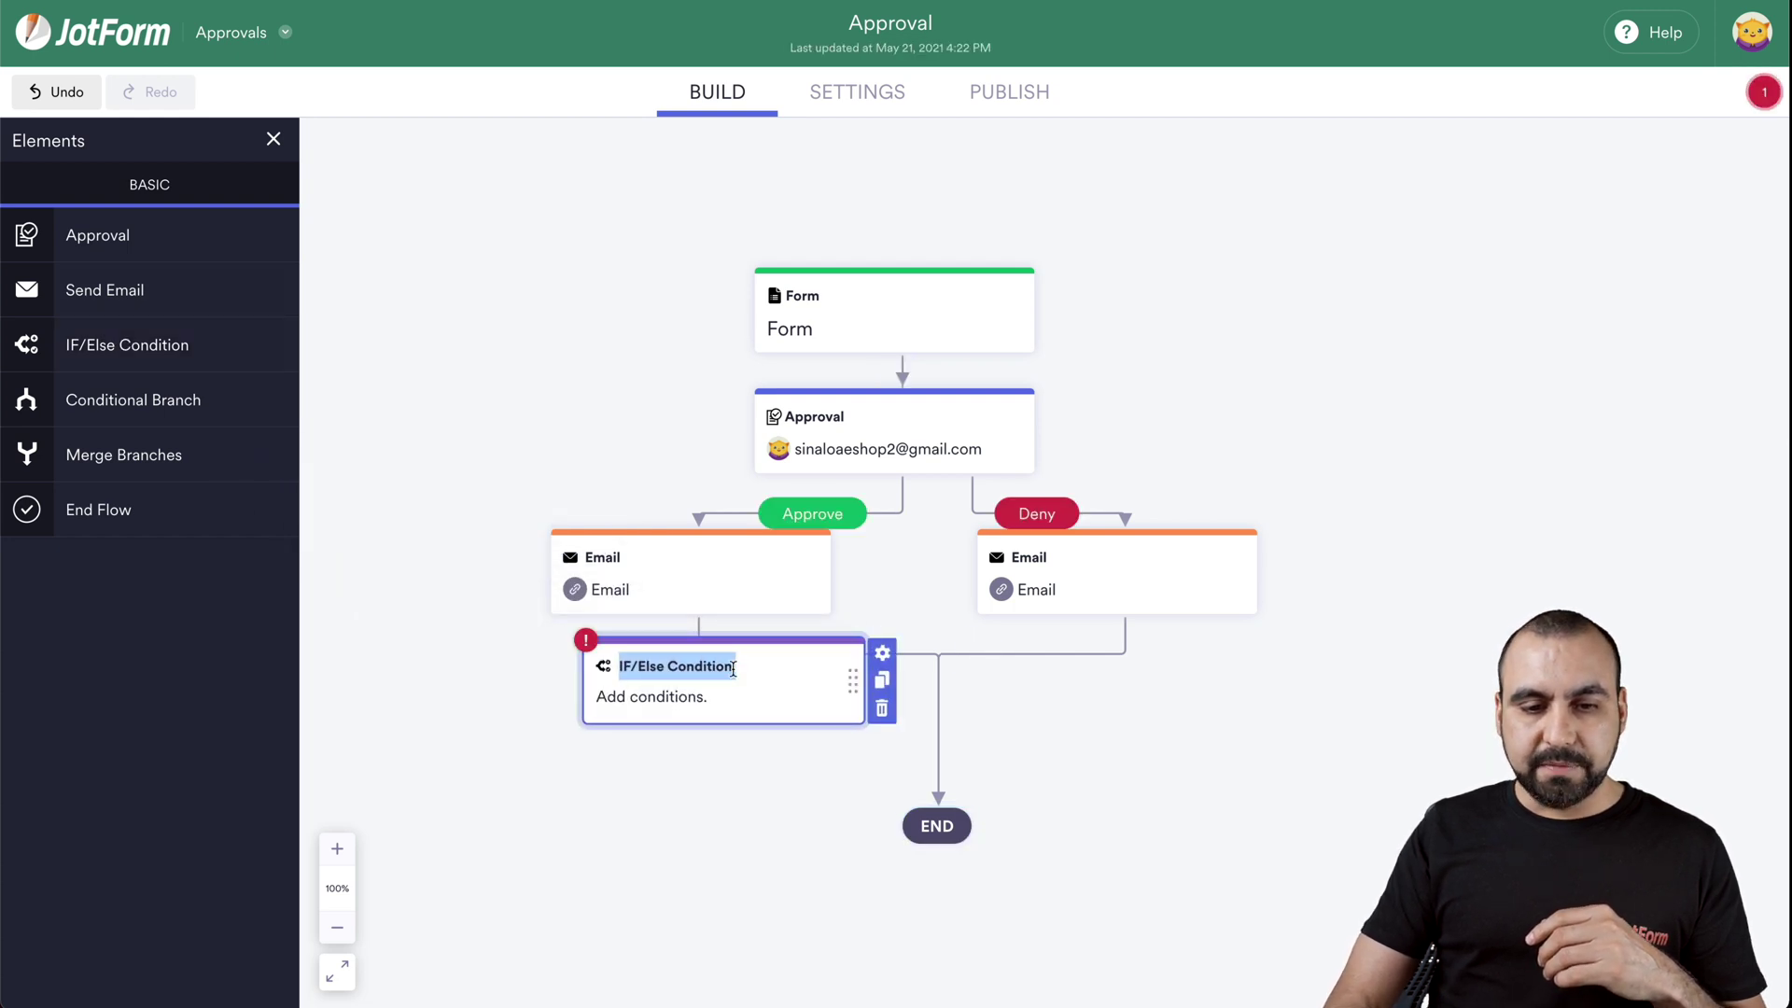
left_click_drag(765, 647, 733, 694)
left_click_drag(702, 621, 696, 688)
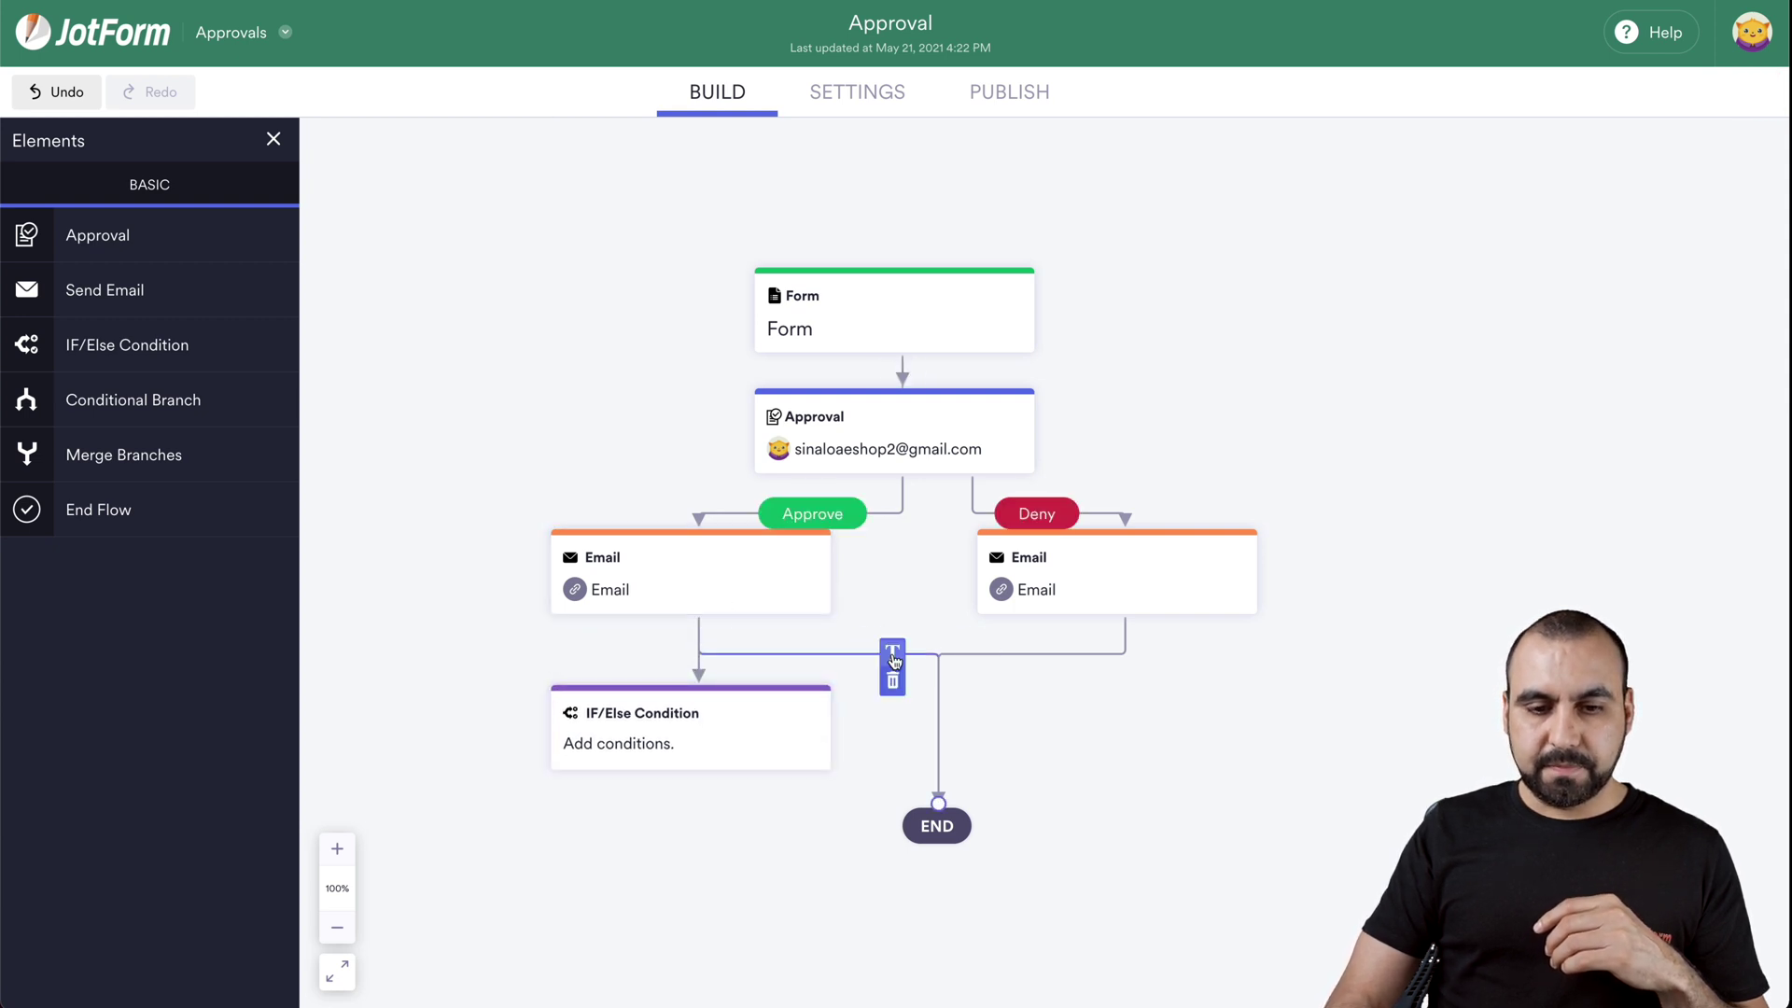
left_click(893, 677)
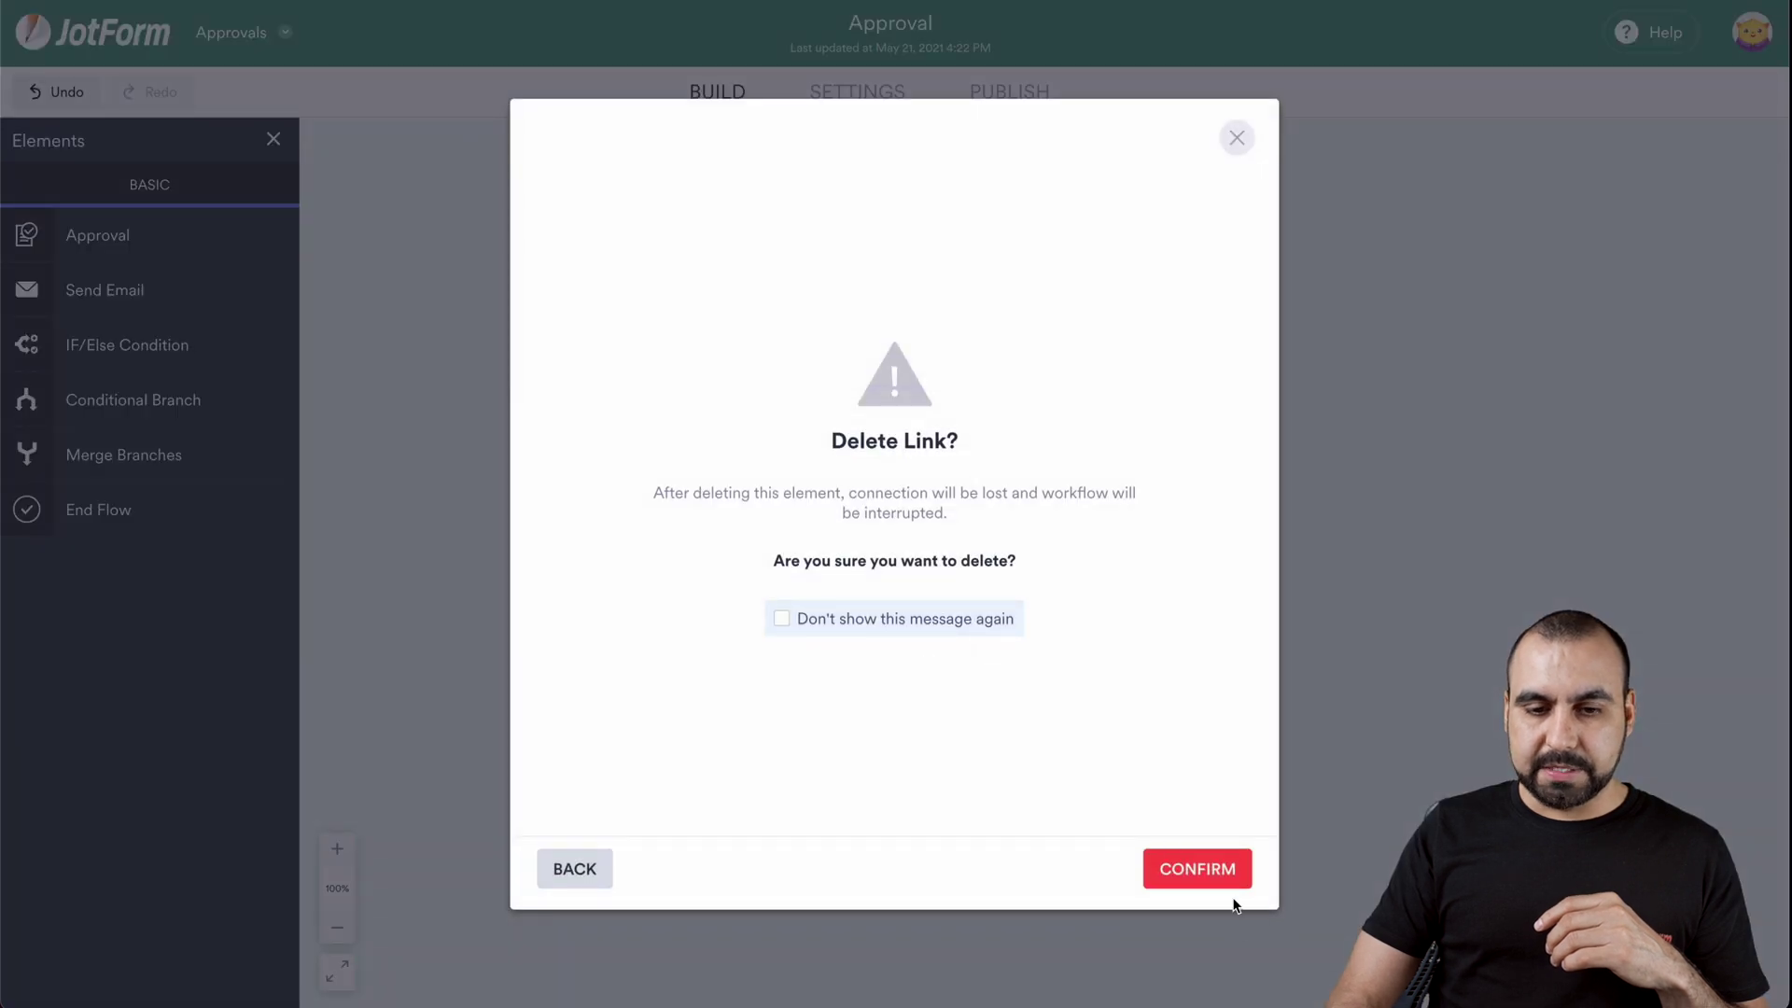
left_click(1224, 880)
left_click_drag(742, 697, 767, 678)
Set the IF/Else condition to check 3. Name with state Is Empty, and save
left_click(877, 682)
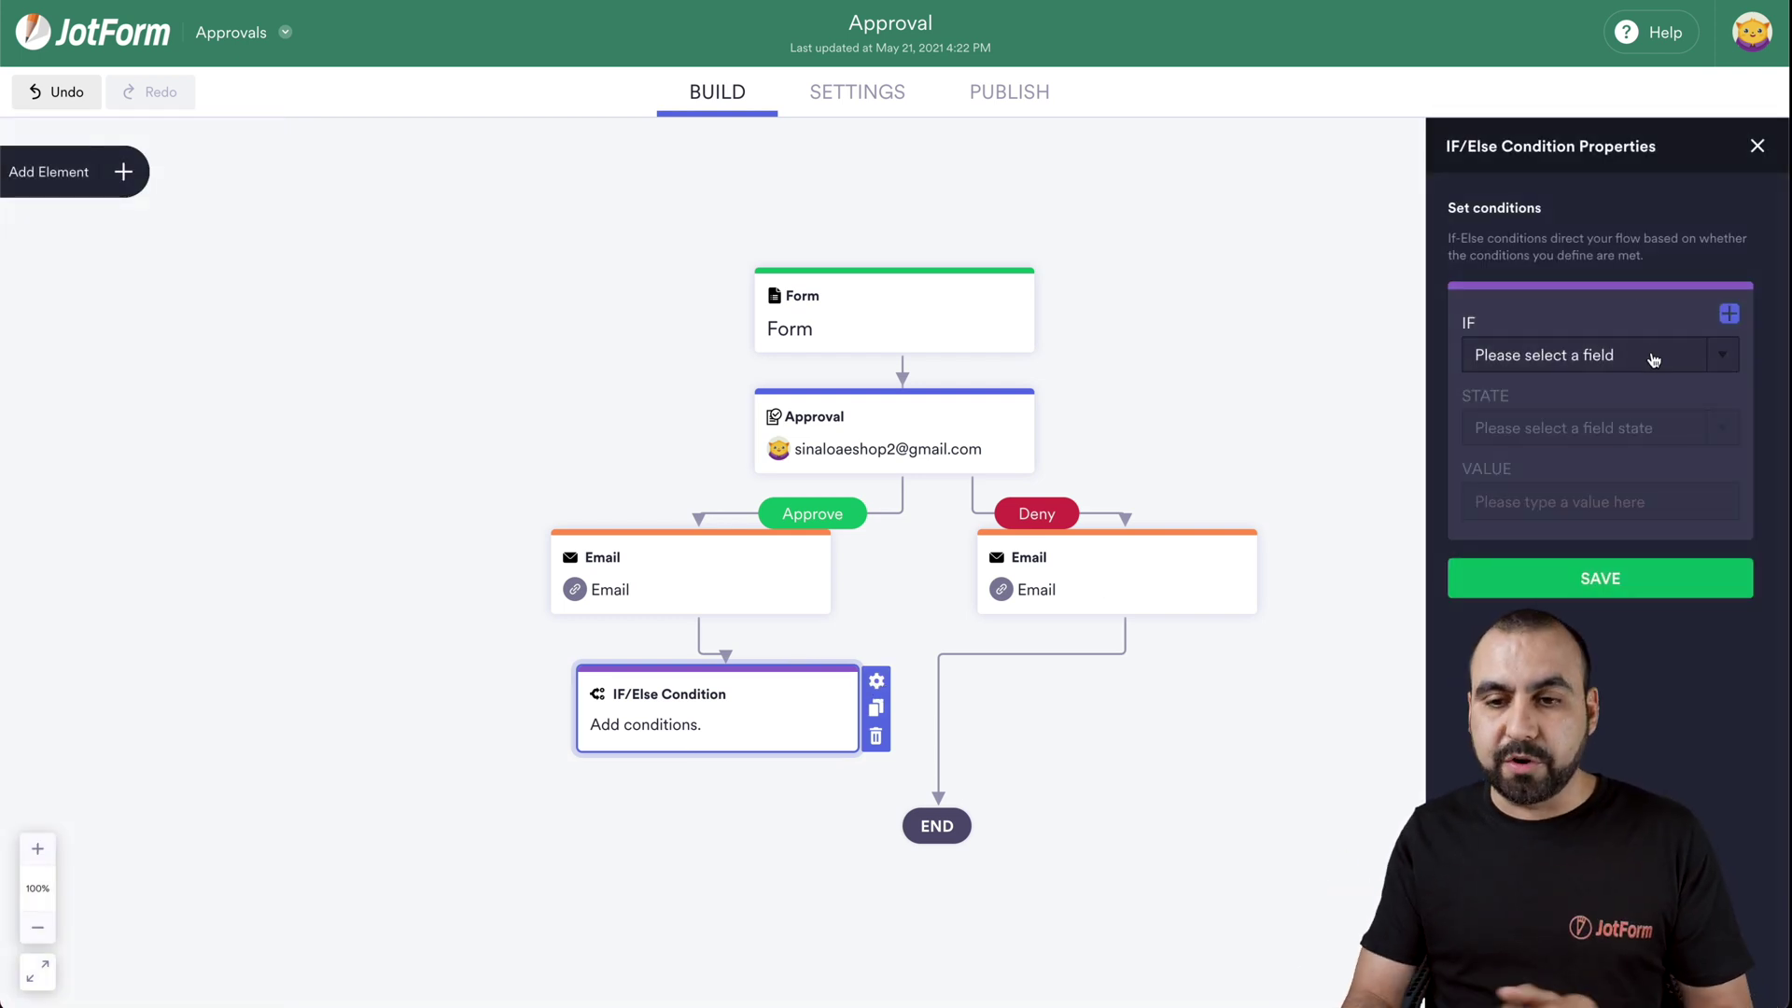
left_click(1655, 361)
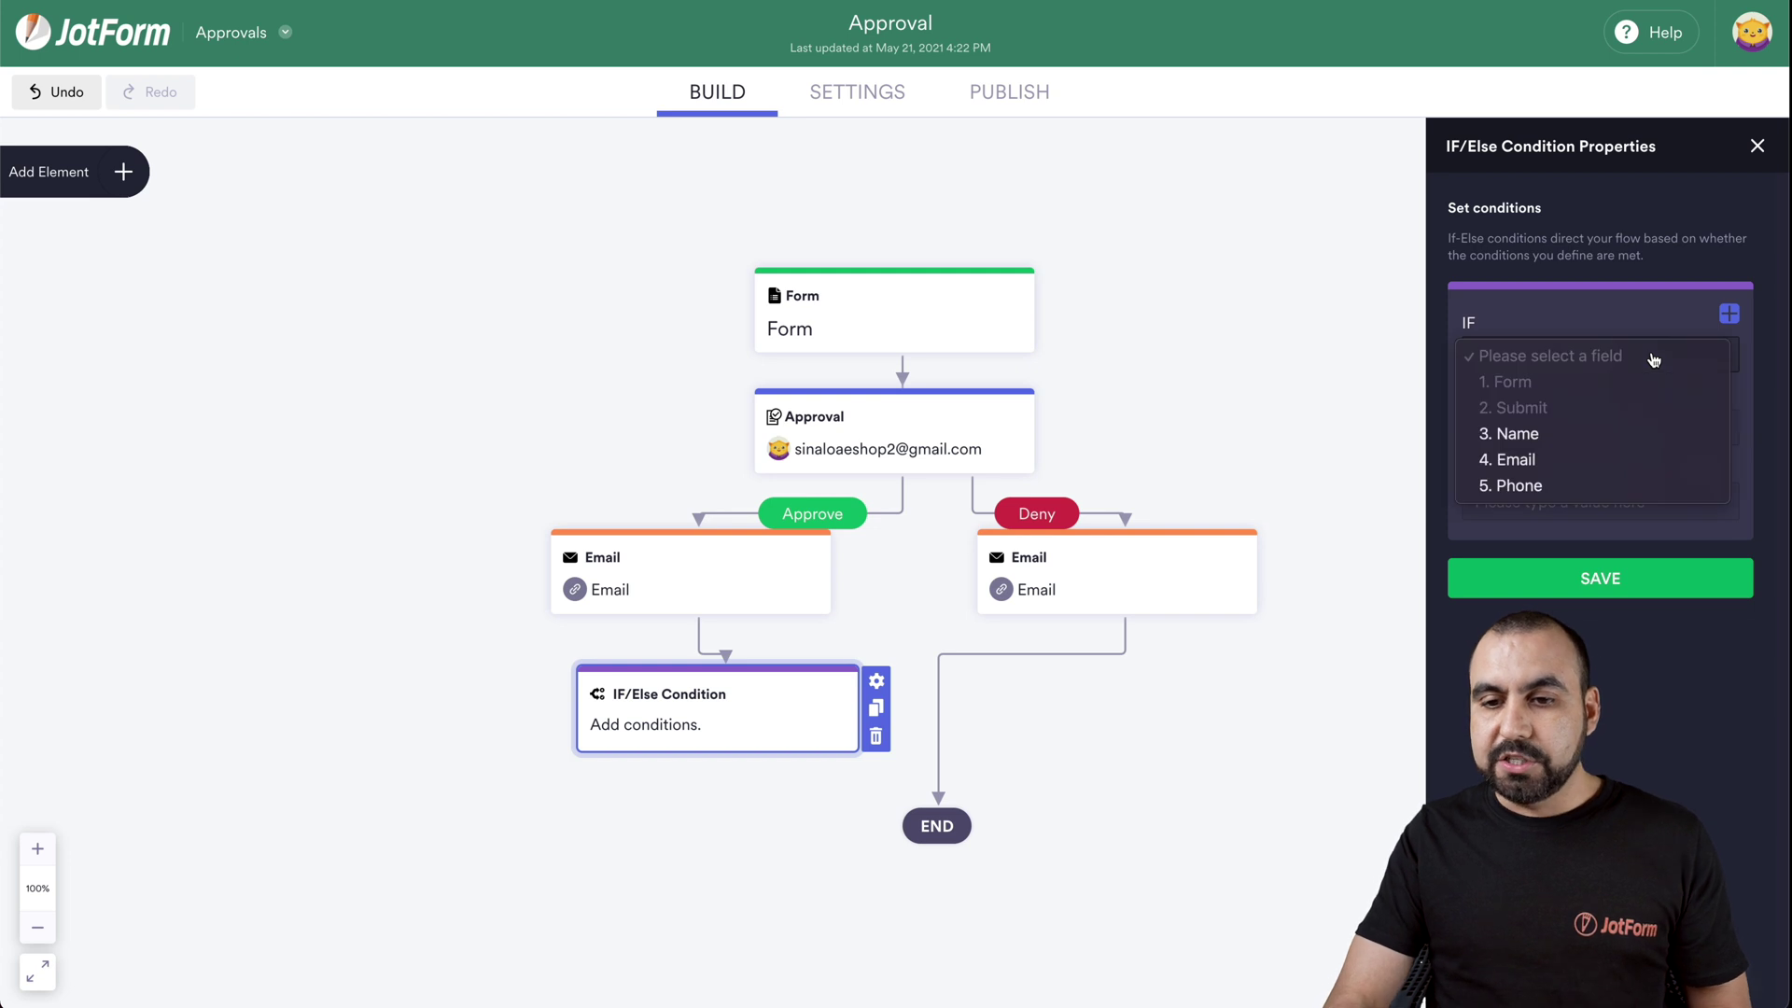
left_click(1588, 434)
left_click(1572, 430)
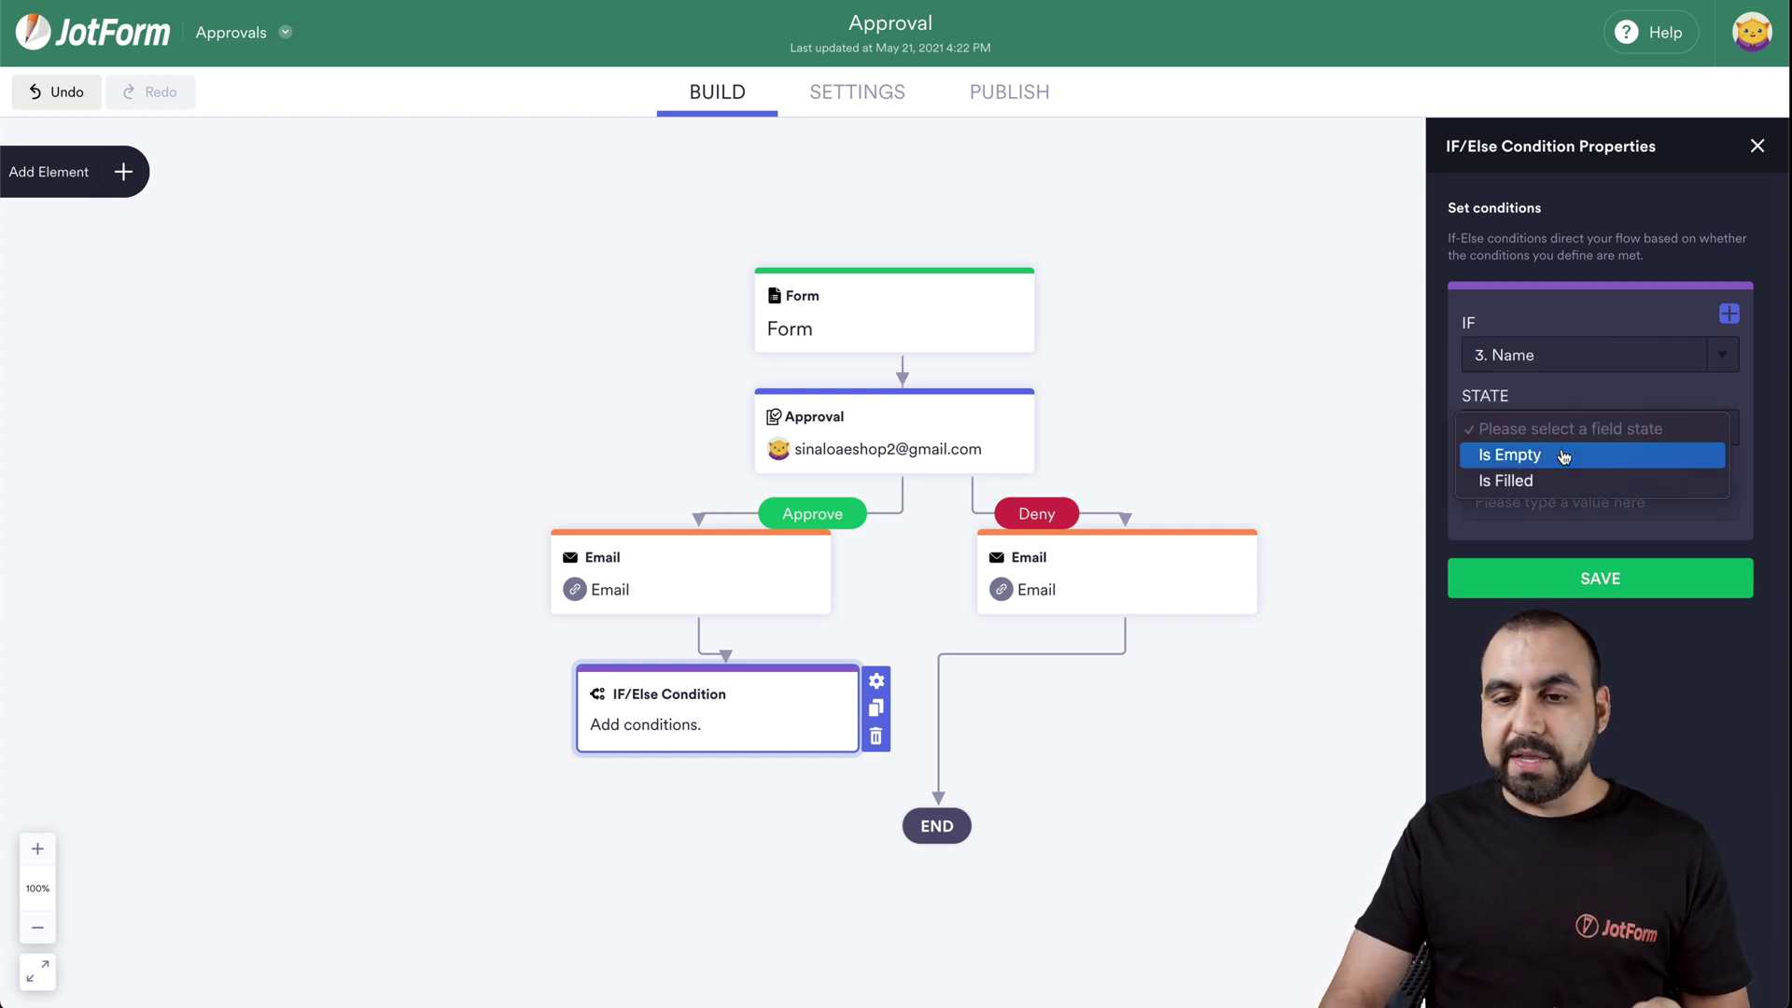
left_click(1563, 456)
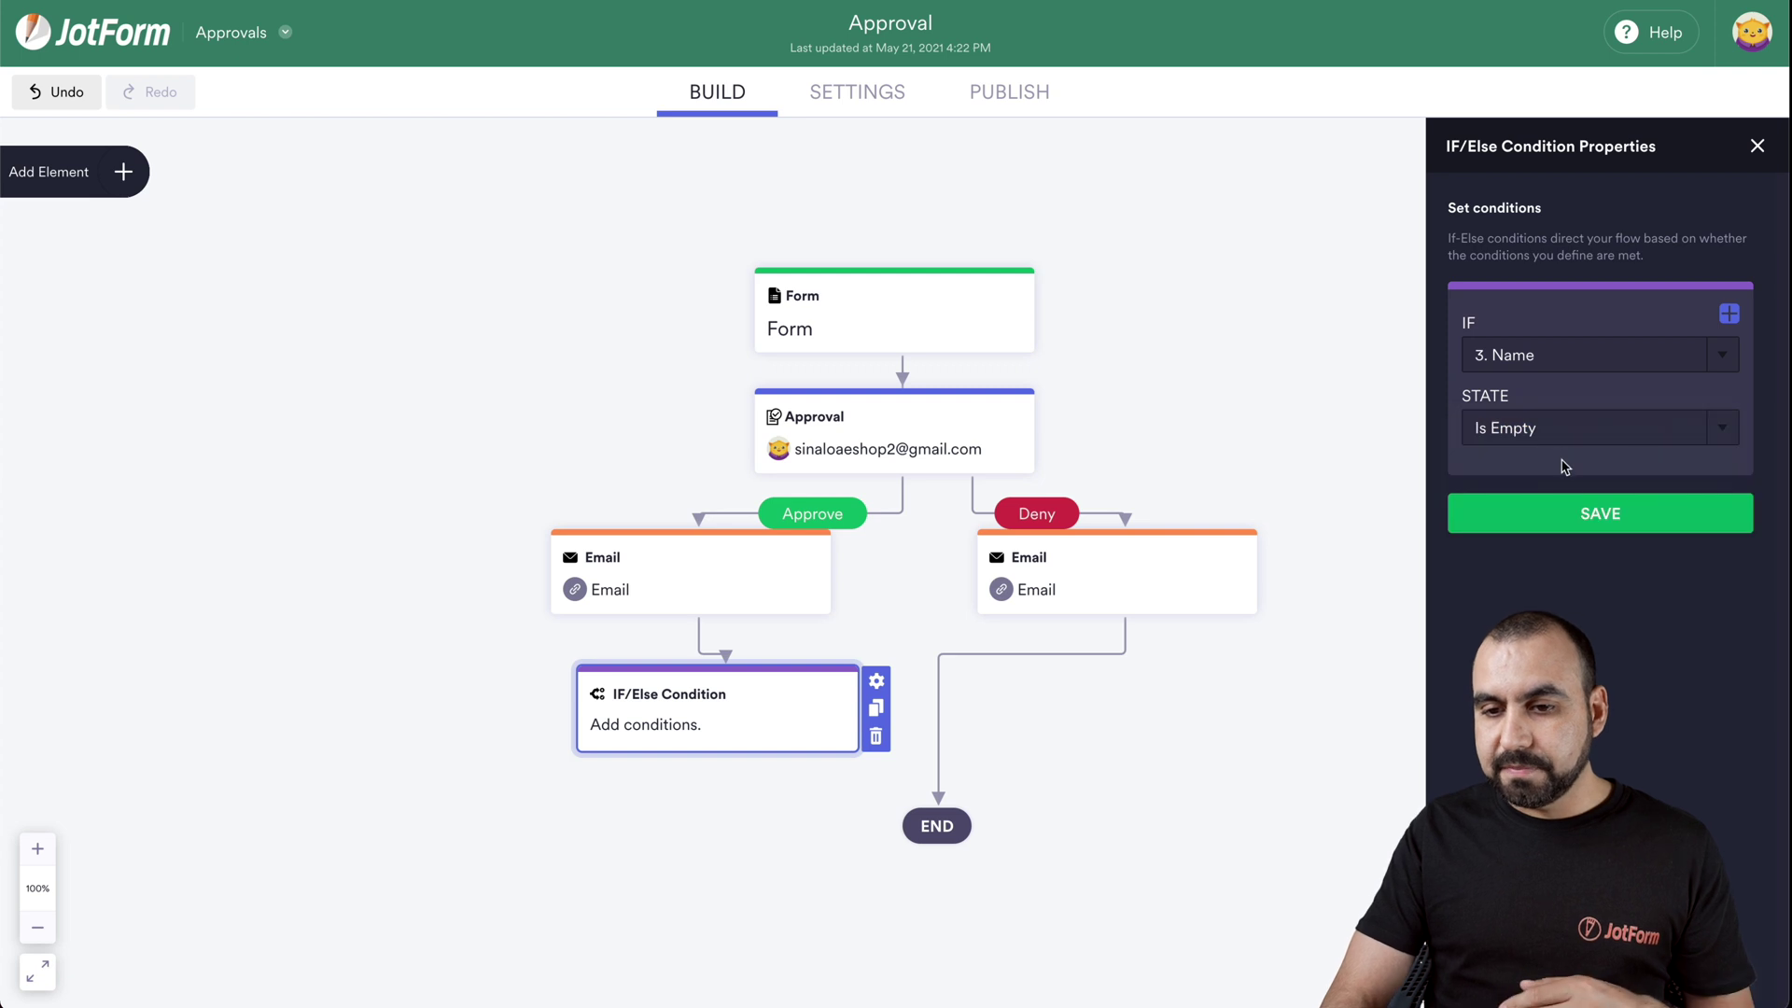
left_click(1567, 509)
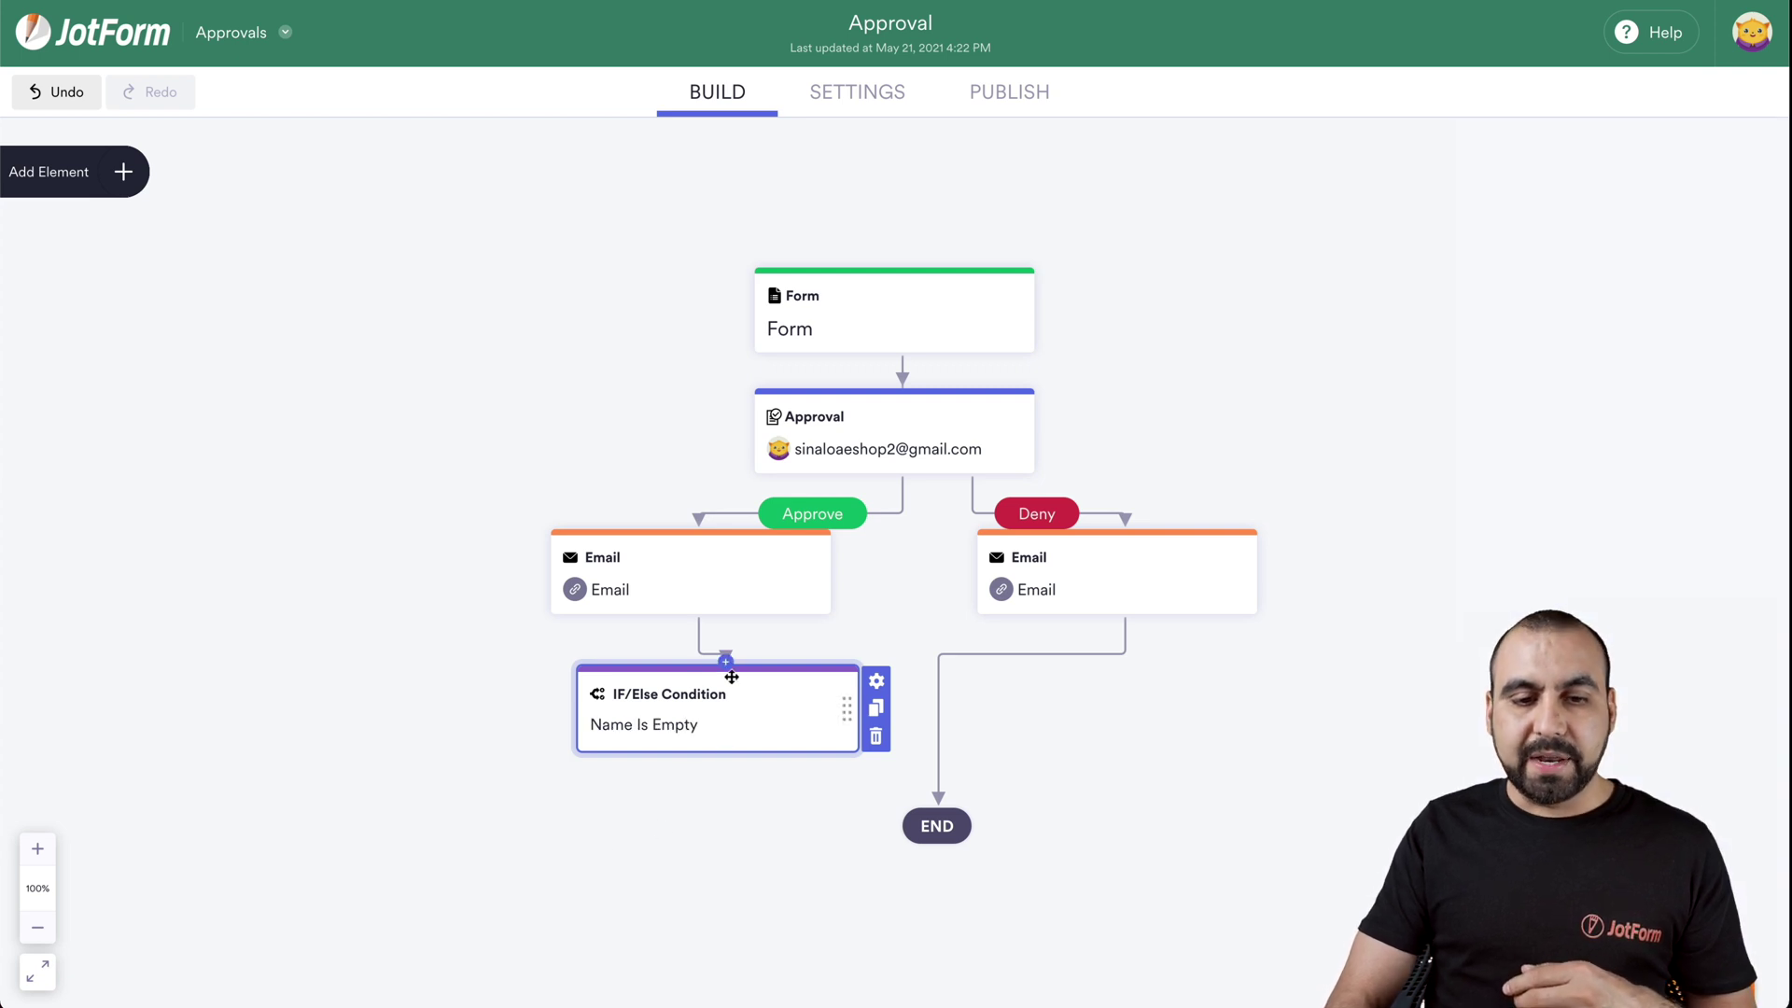
Add two email steps below the IF/Else condition, move END right, and connect them
left_click(138, 191)
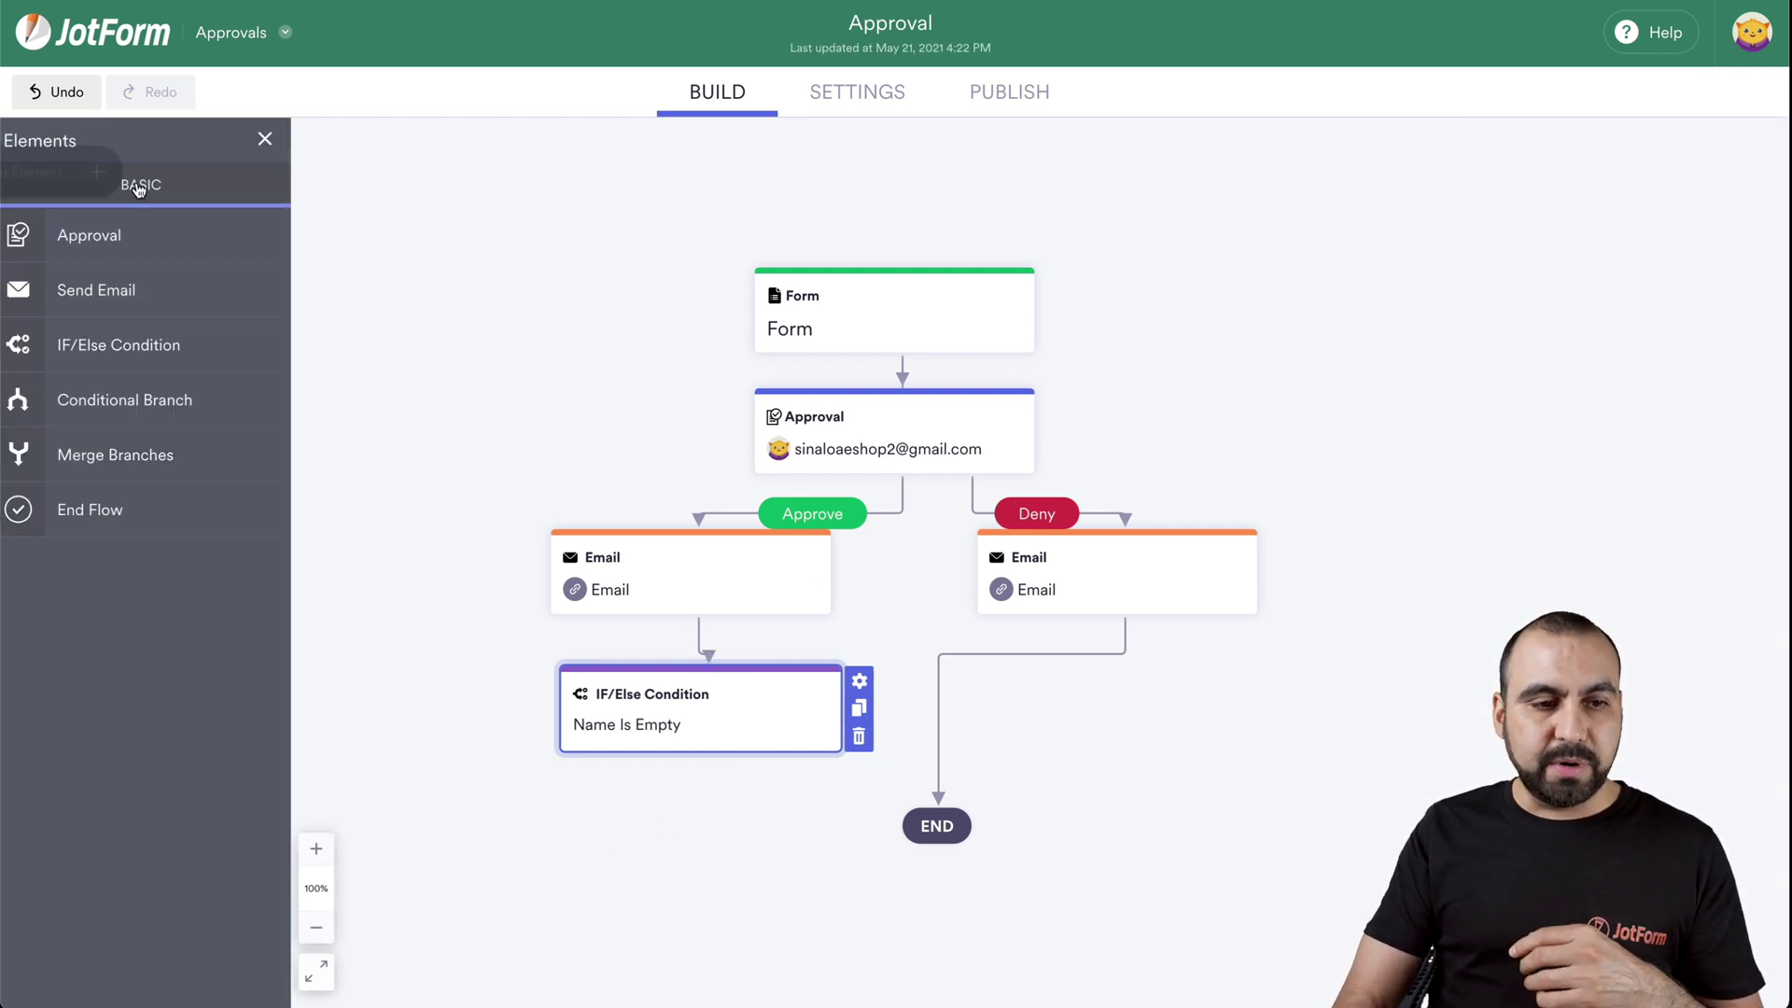
left_click_drag(119, 285, 642, 758)
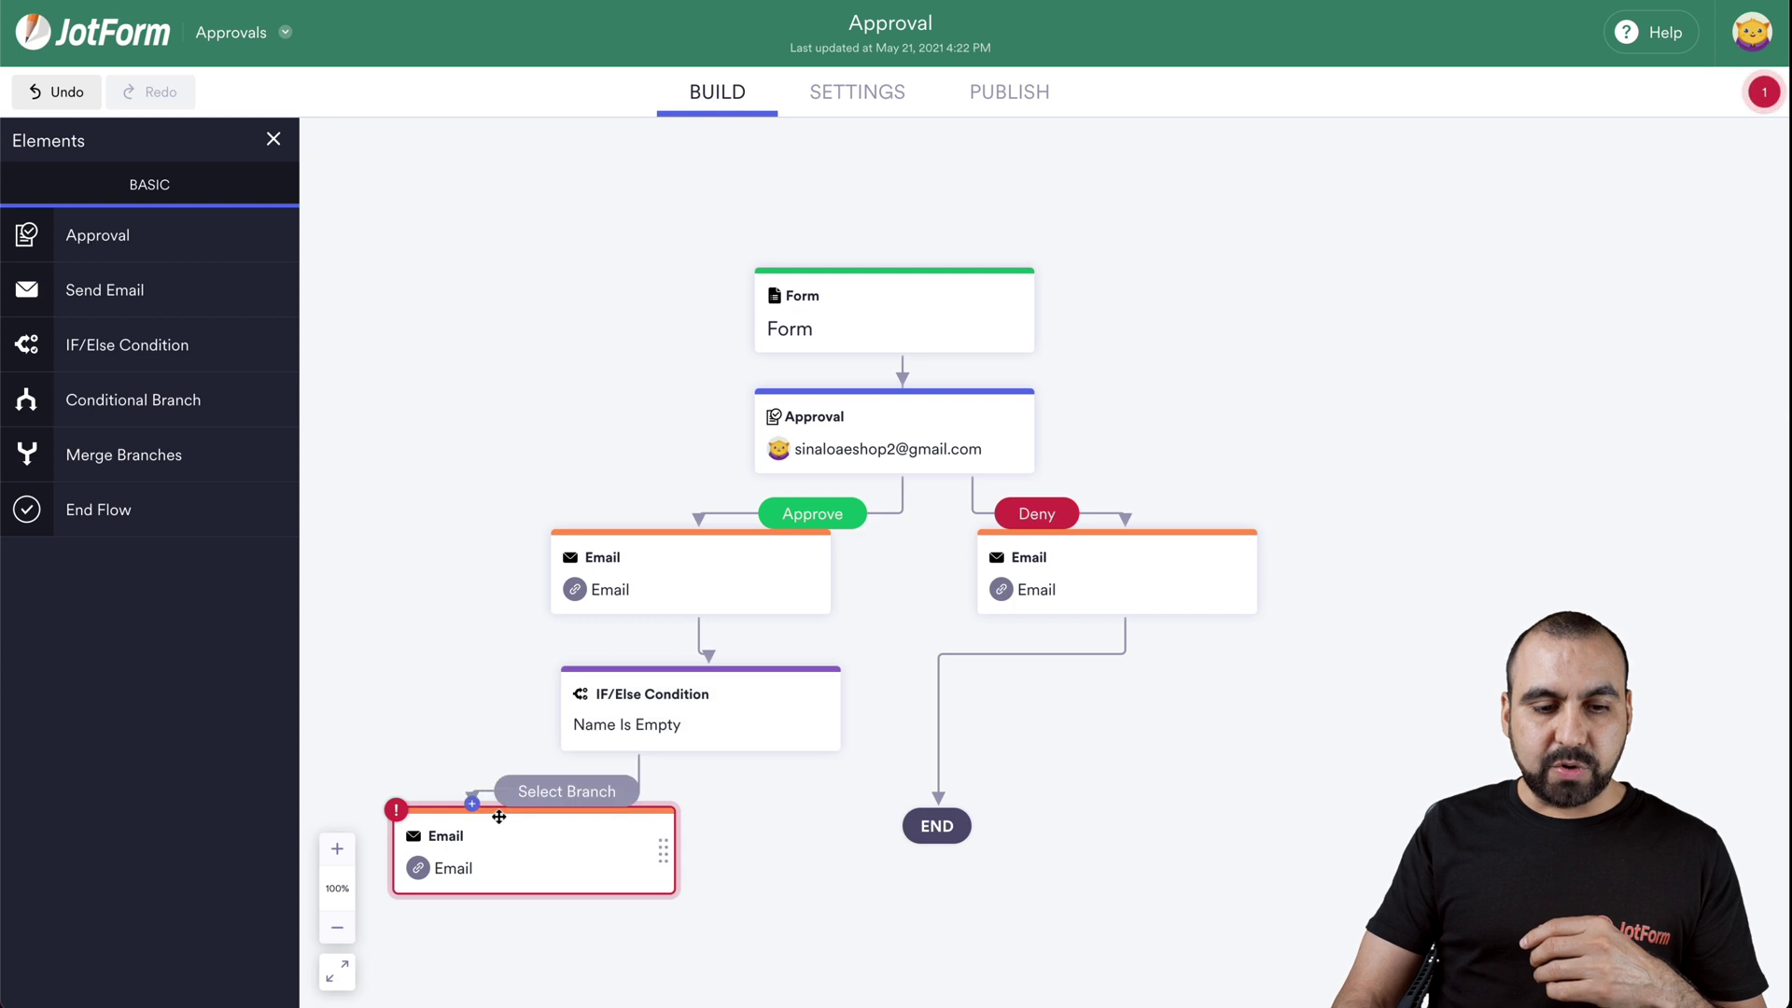
left_click_drag(158, 293, 742, 861)
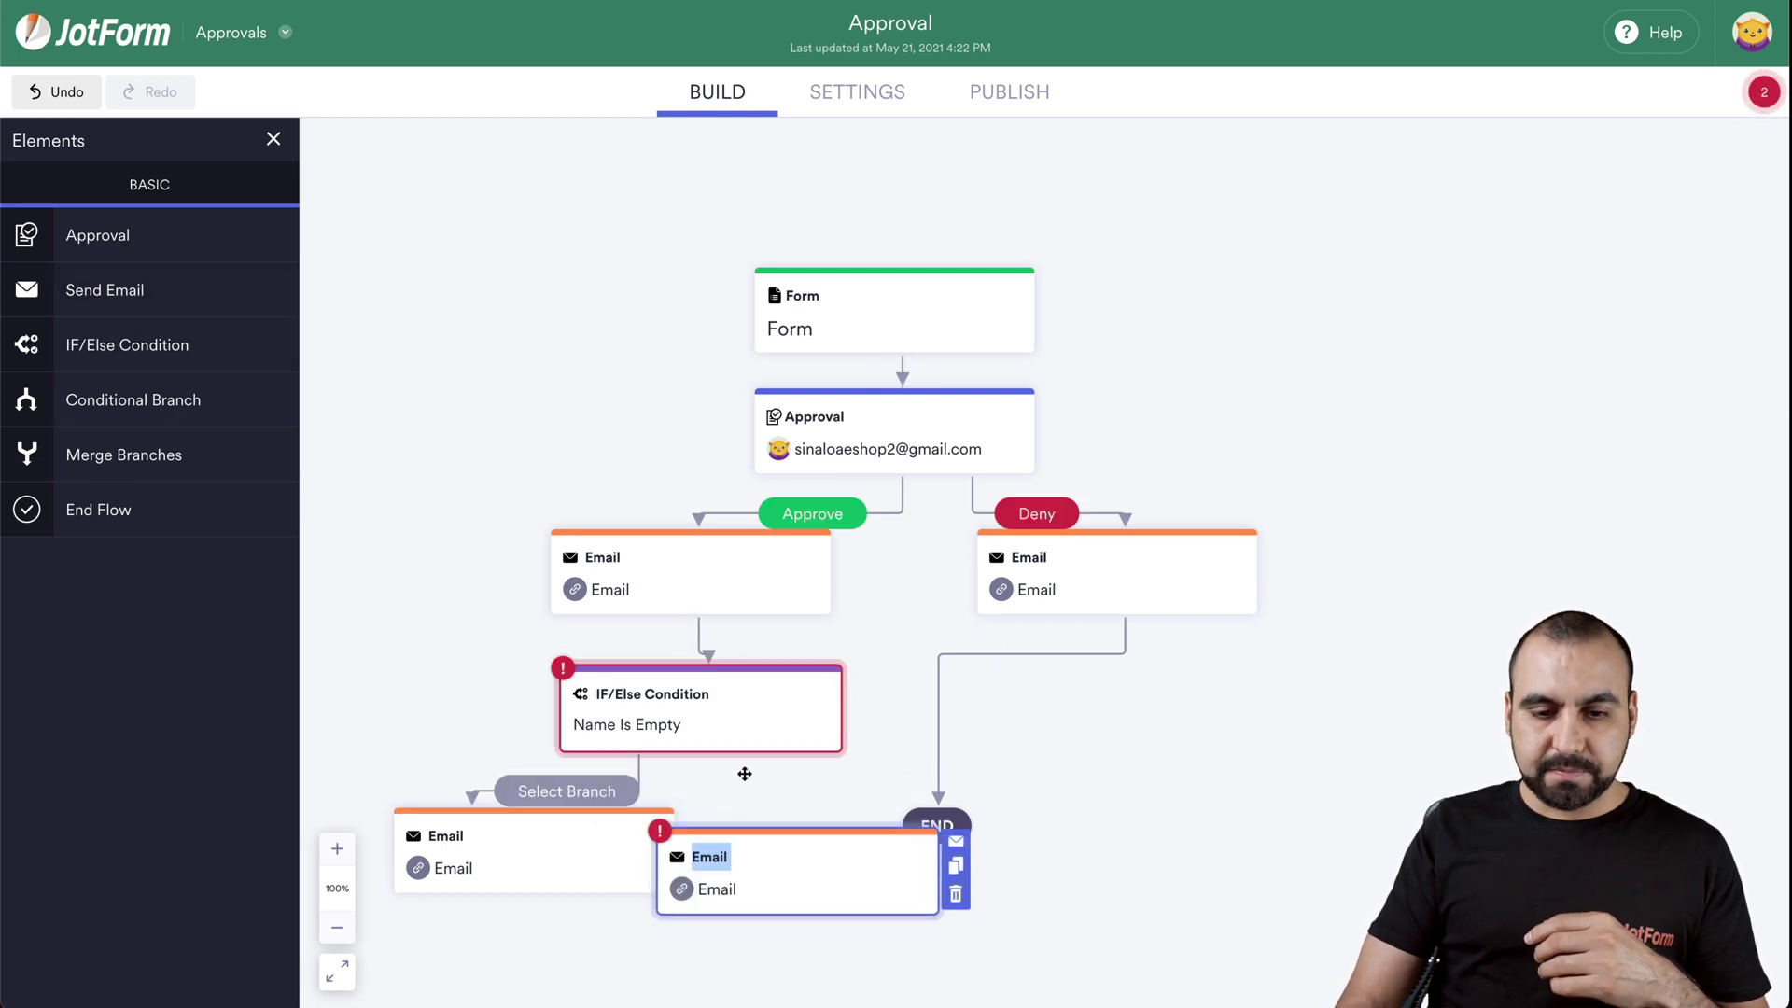
left_click_drag(941, 823, 1320, 848)
left_click_drag(765, 835, 863, 800)
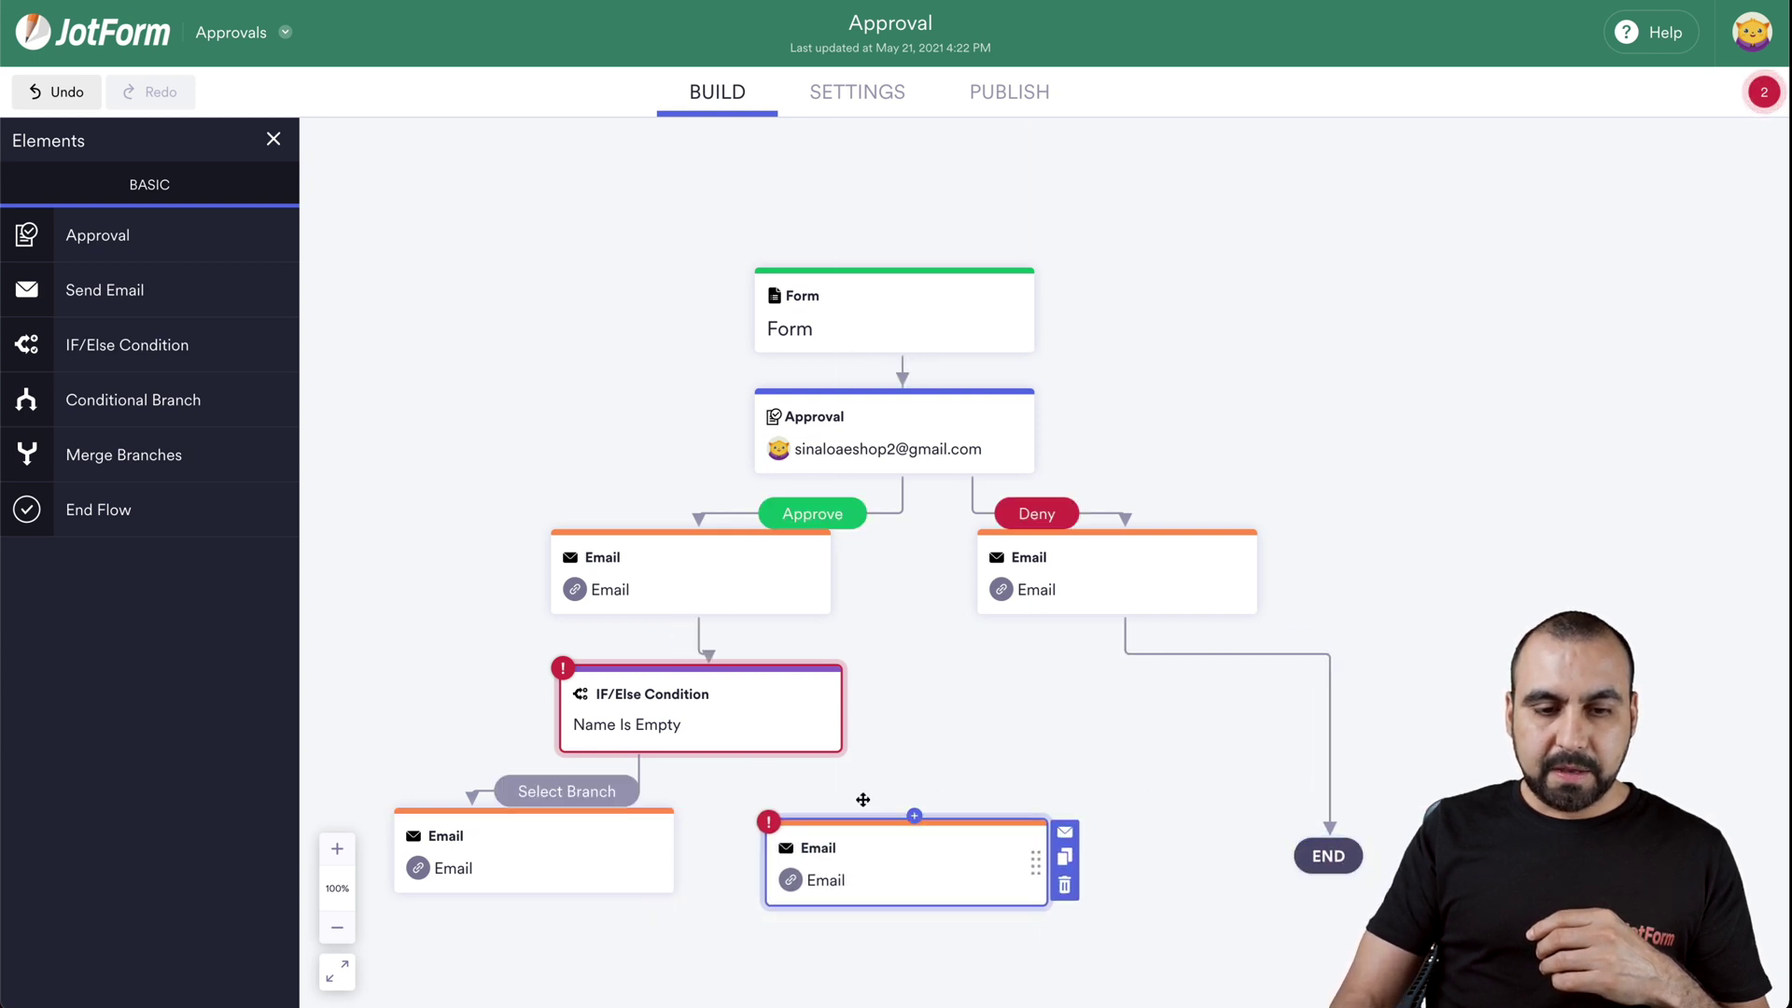
left_click_drag(779, 758, 915, 838)
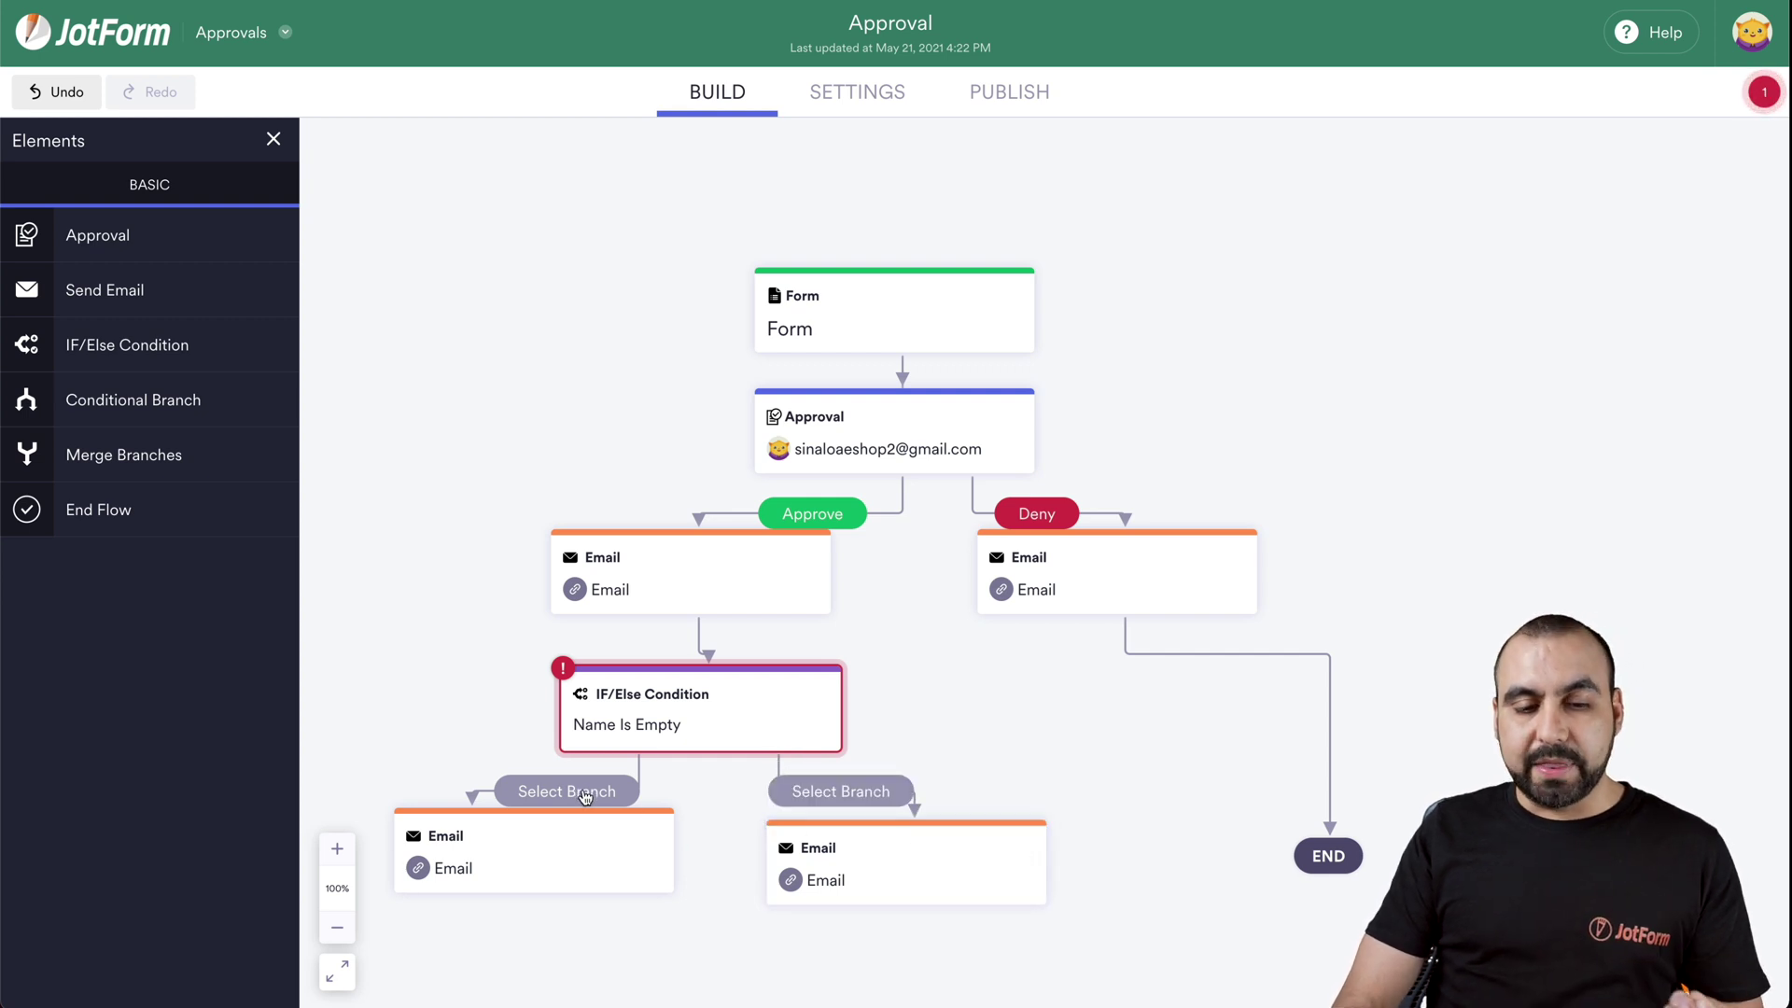
Label the left email branch TRUE and the right FALSE, then delete the IF/Else condition
left_click(586, 794)
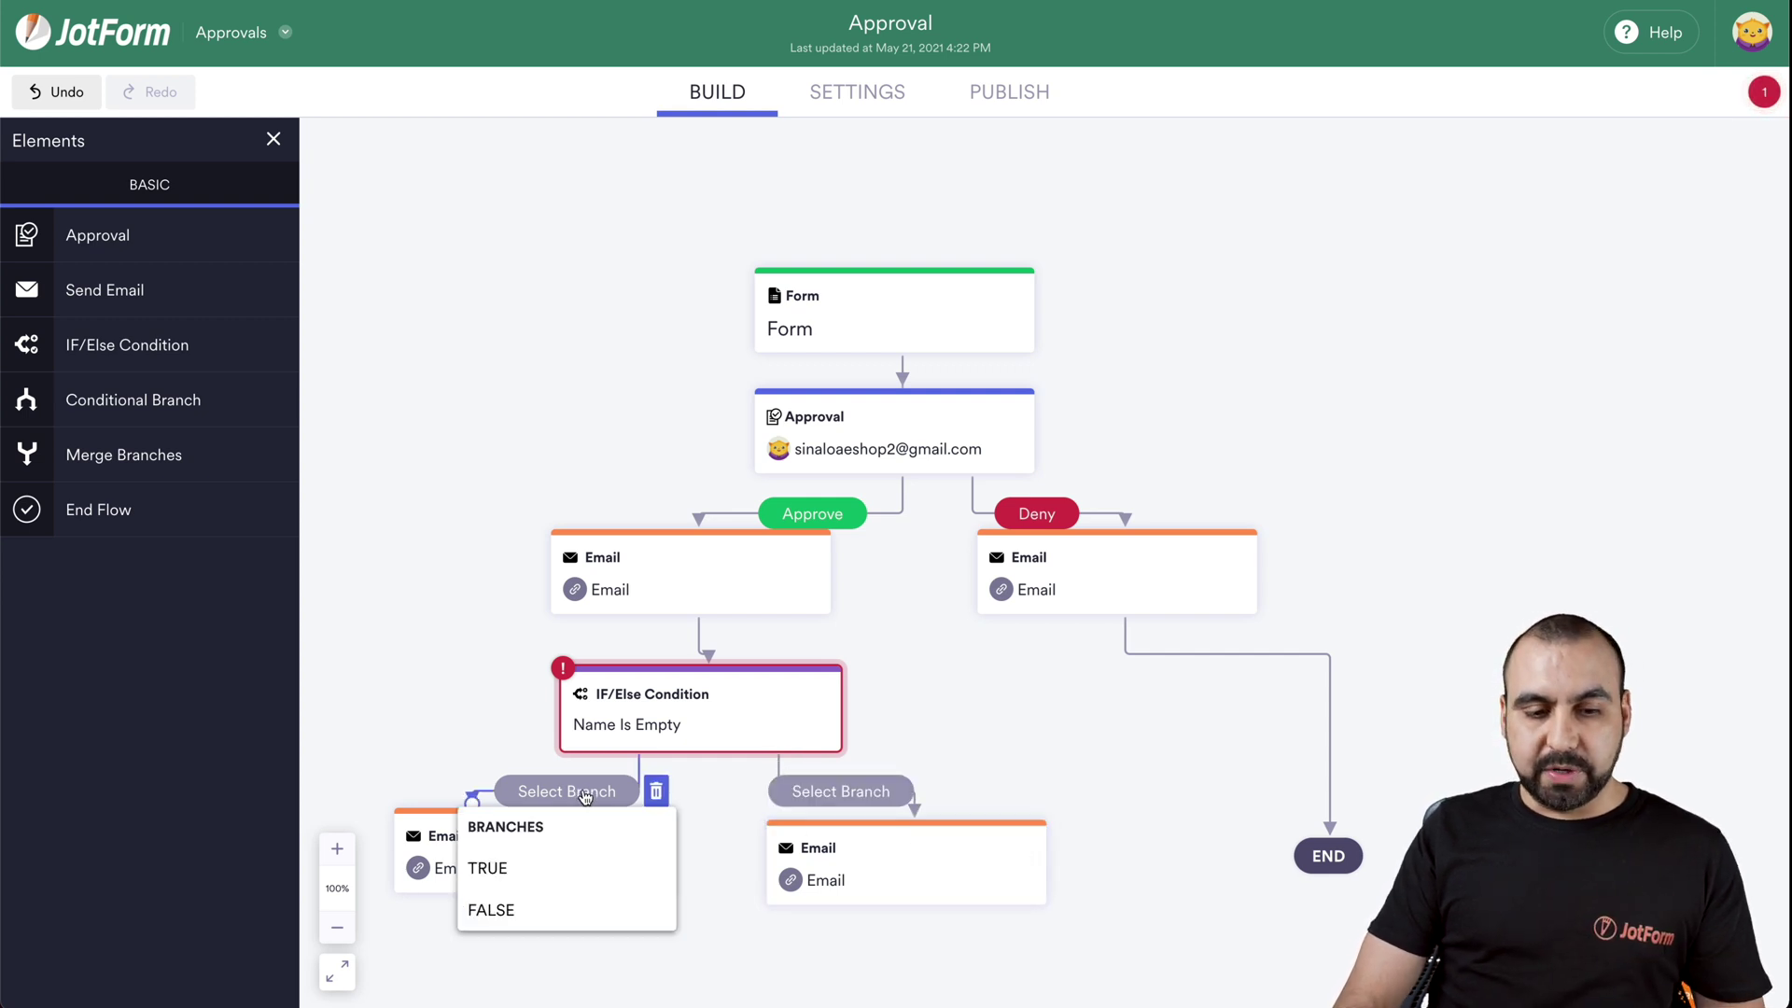
left_click(557, 870)
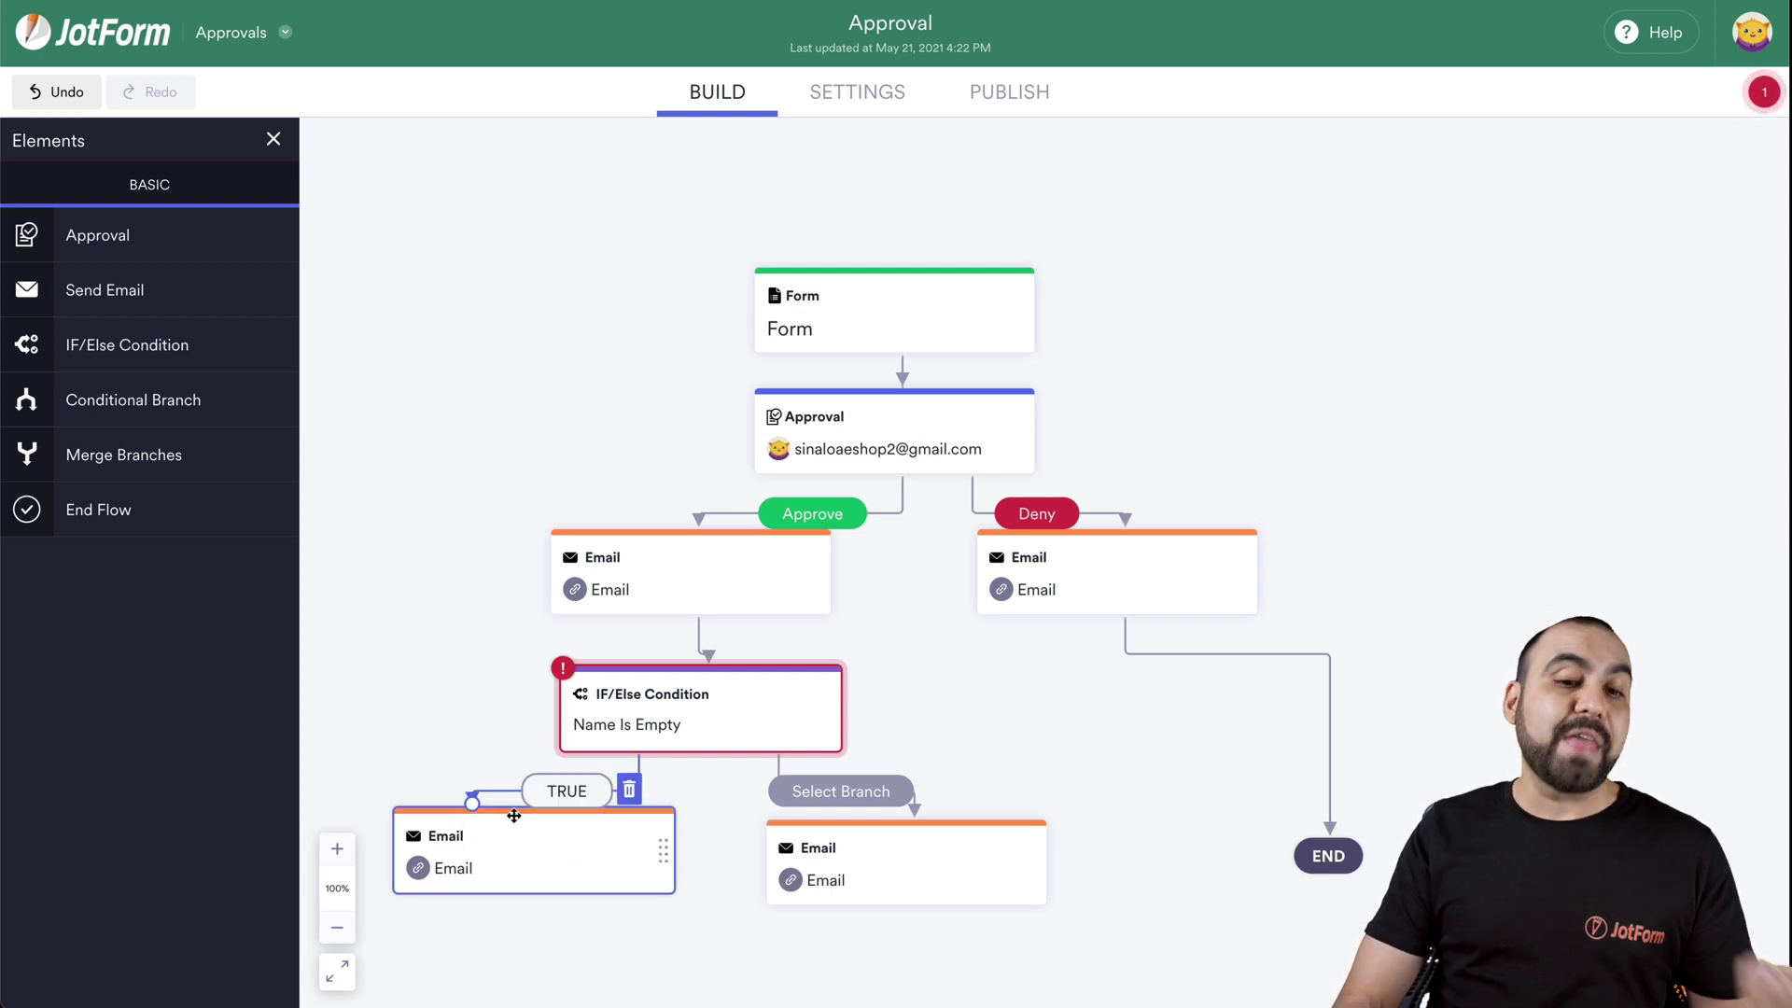
left_click(831, 791)
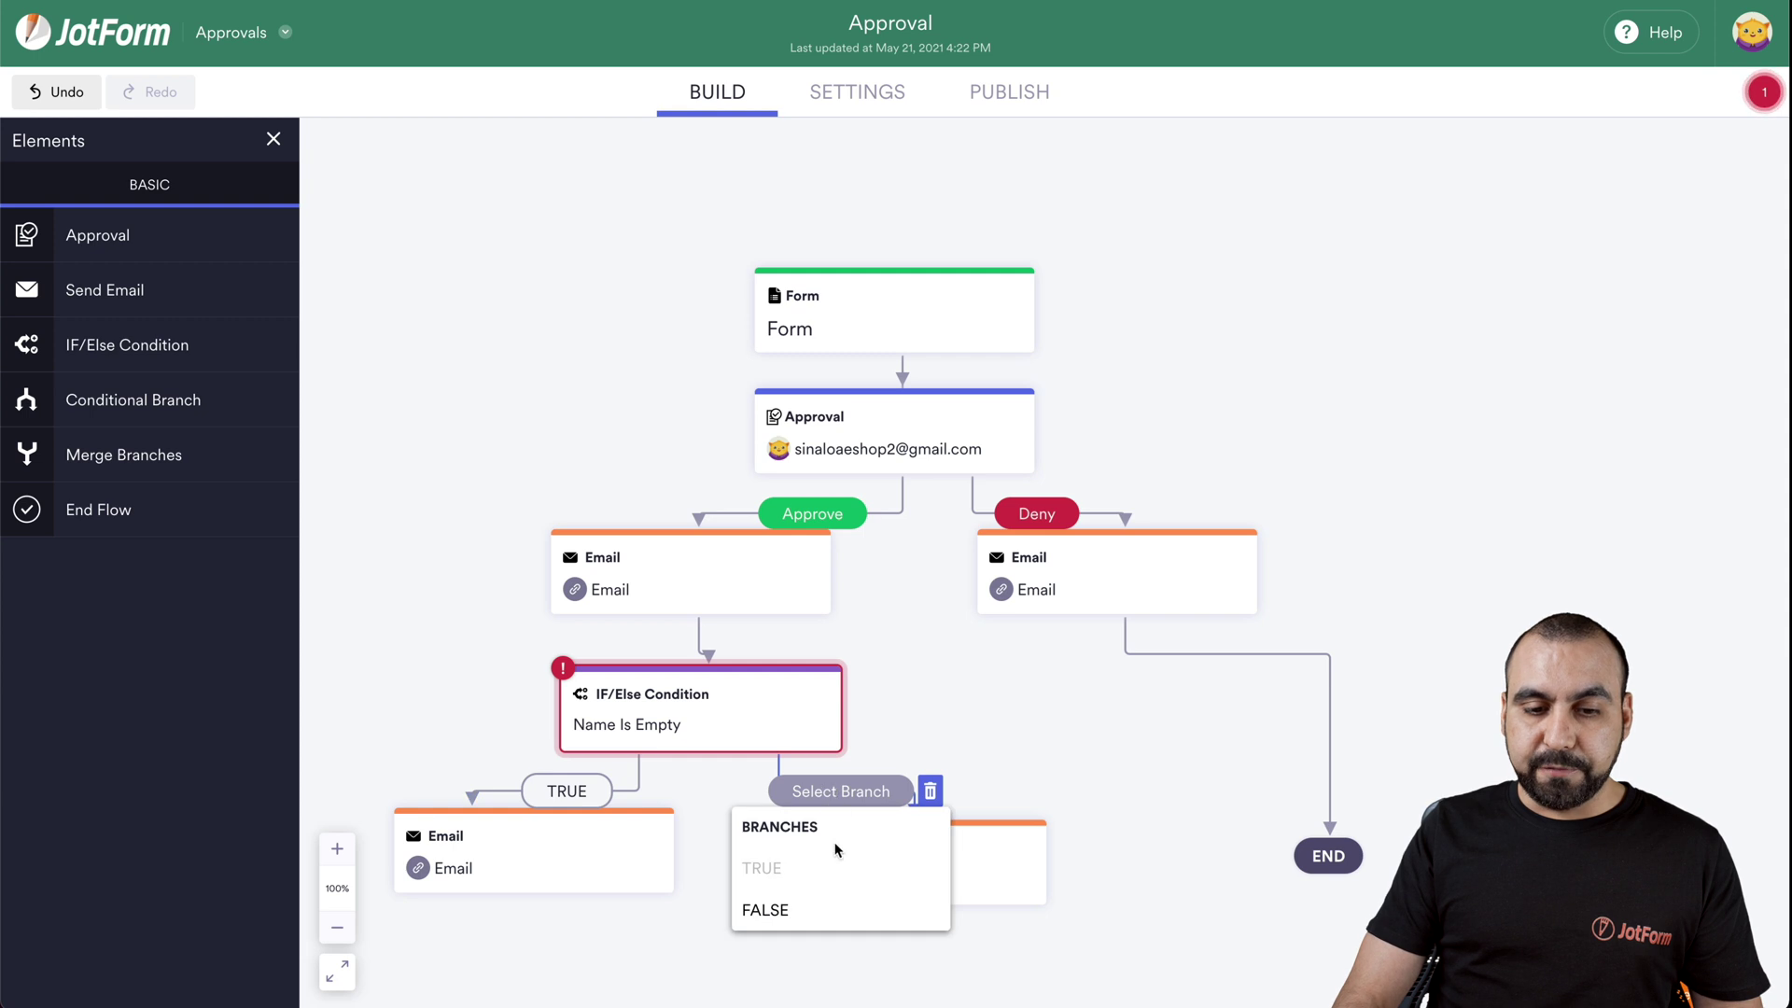
left_click(828, 912)
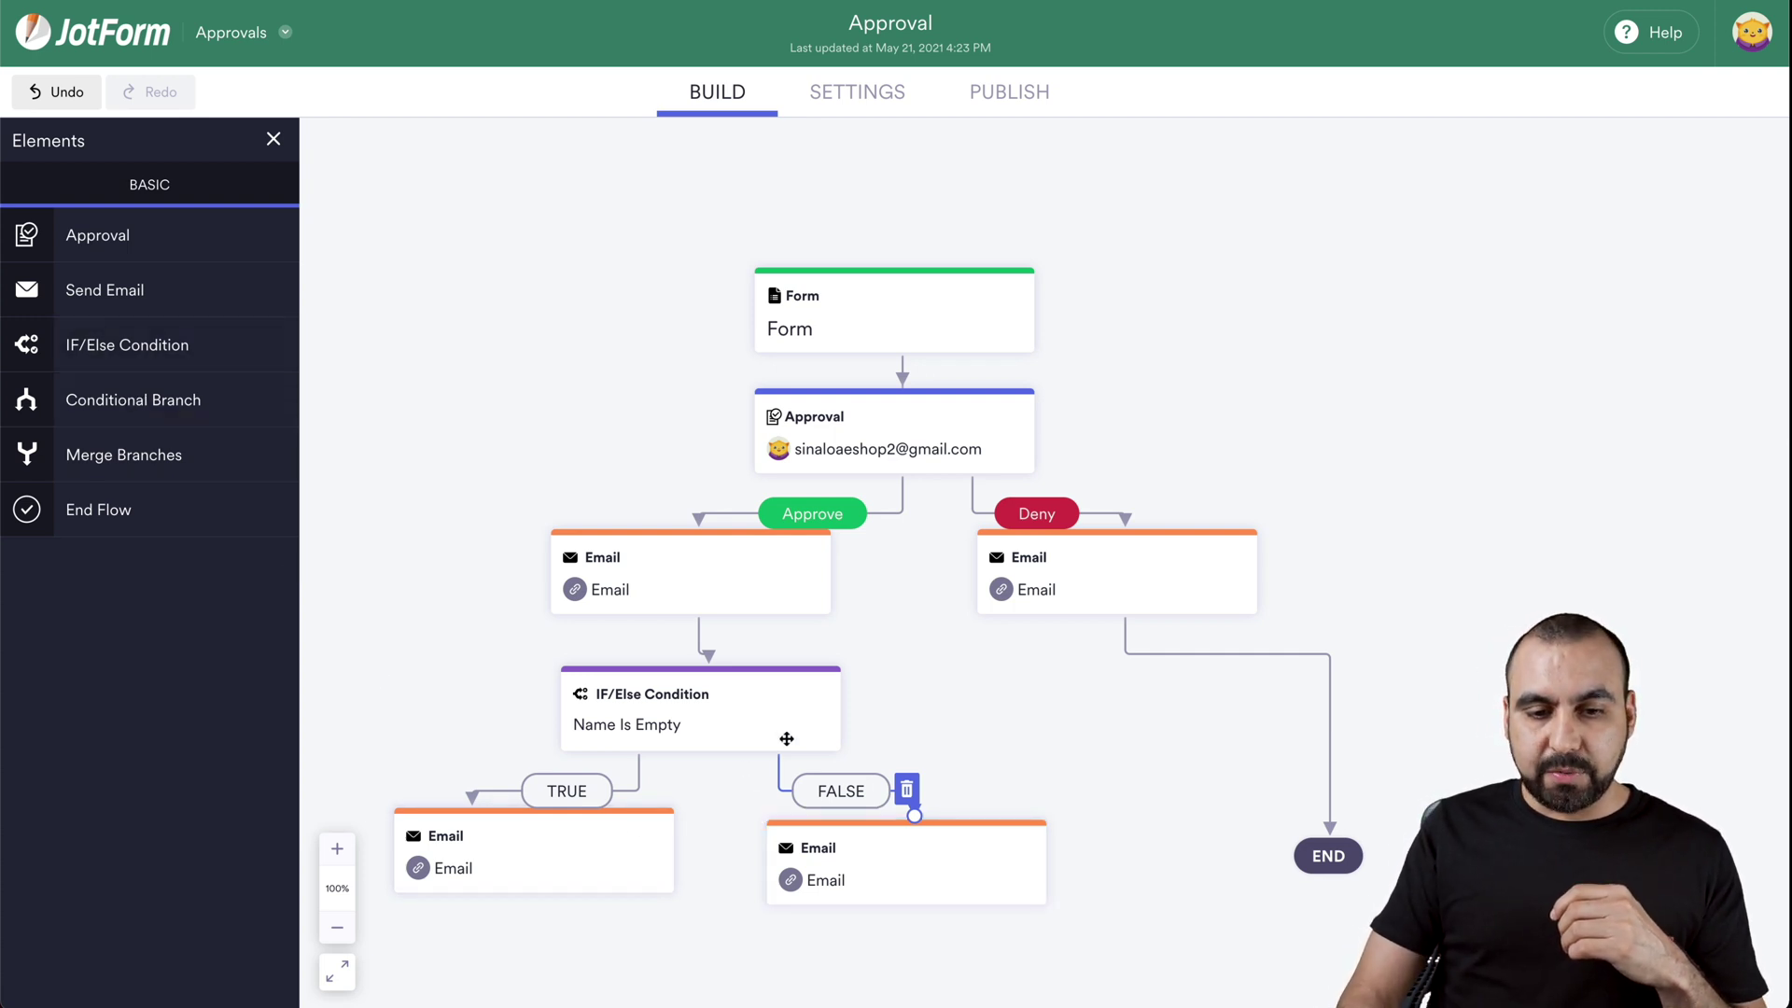
left_click(866, 736)
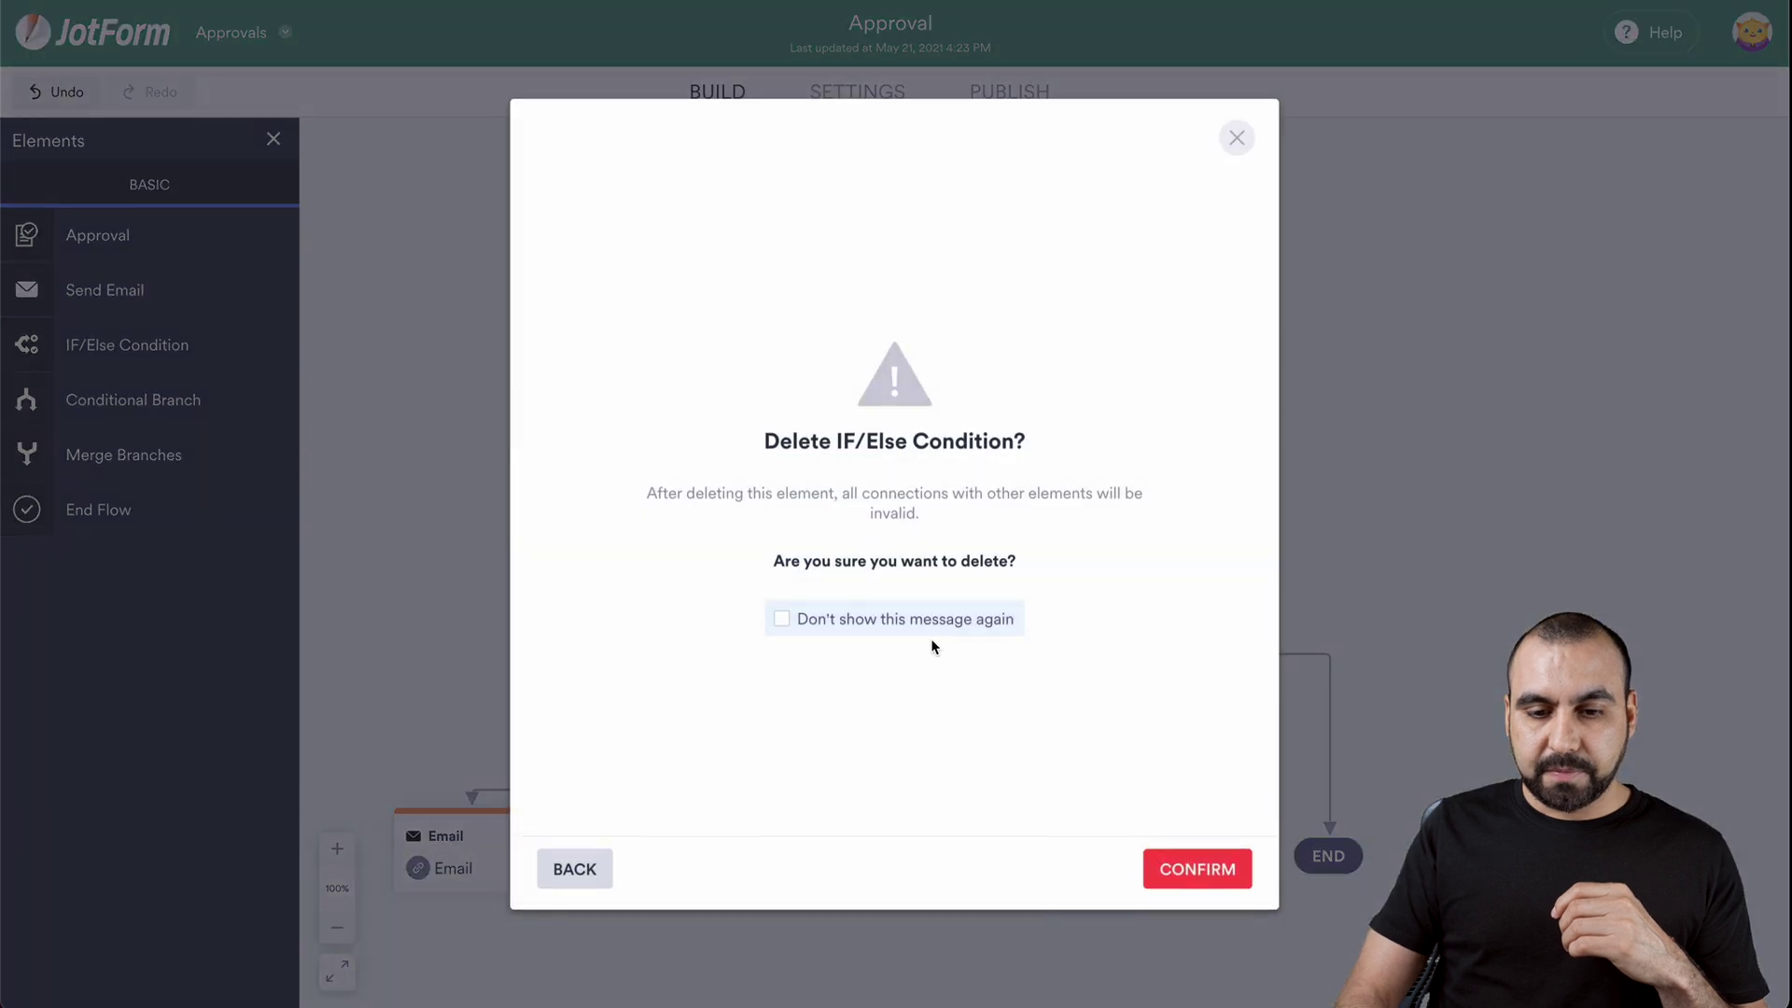
Confirm removing the IF/Else condition and drop a Conditional Branch into the empty slot
left_click(1194, 866)
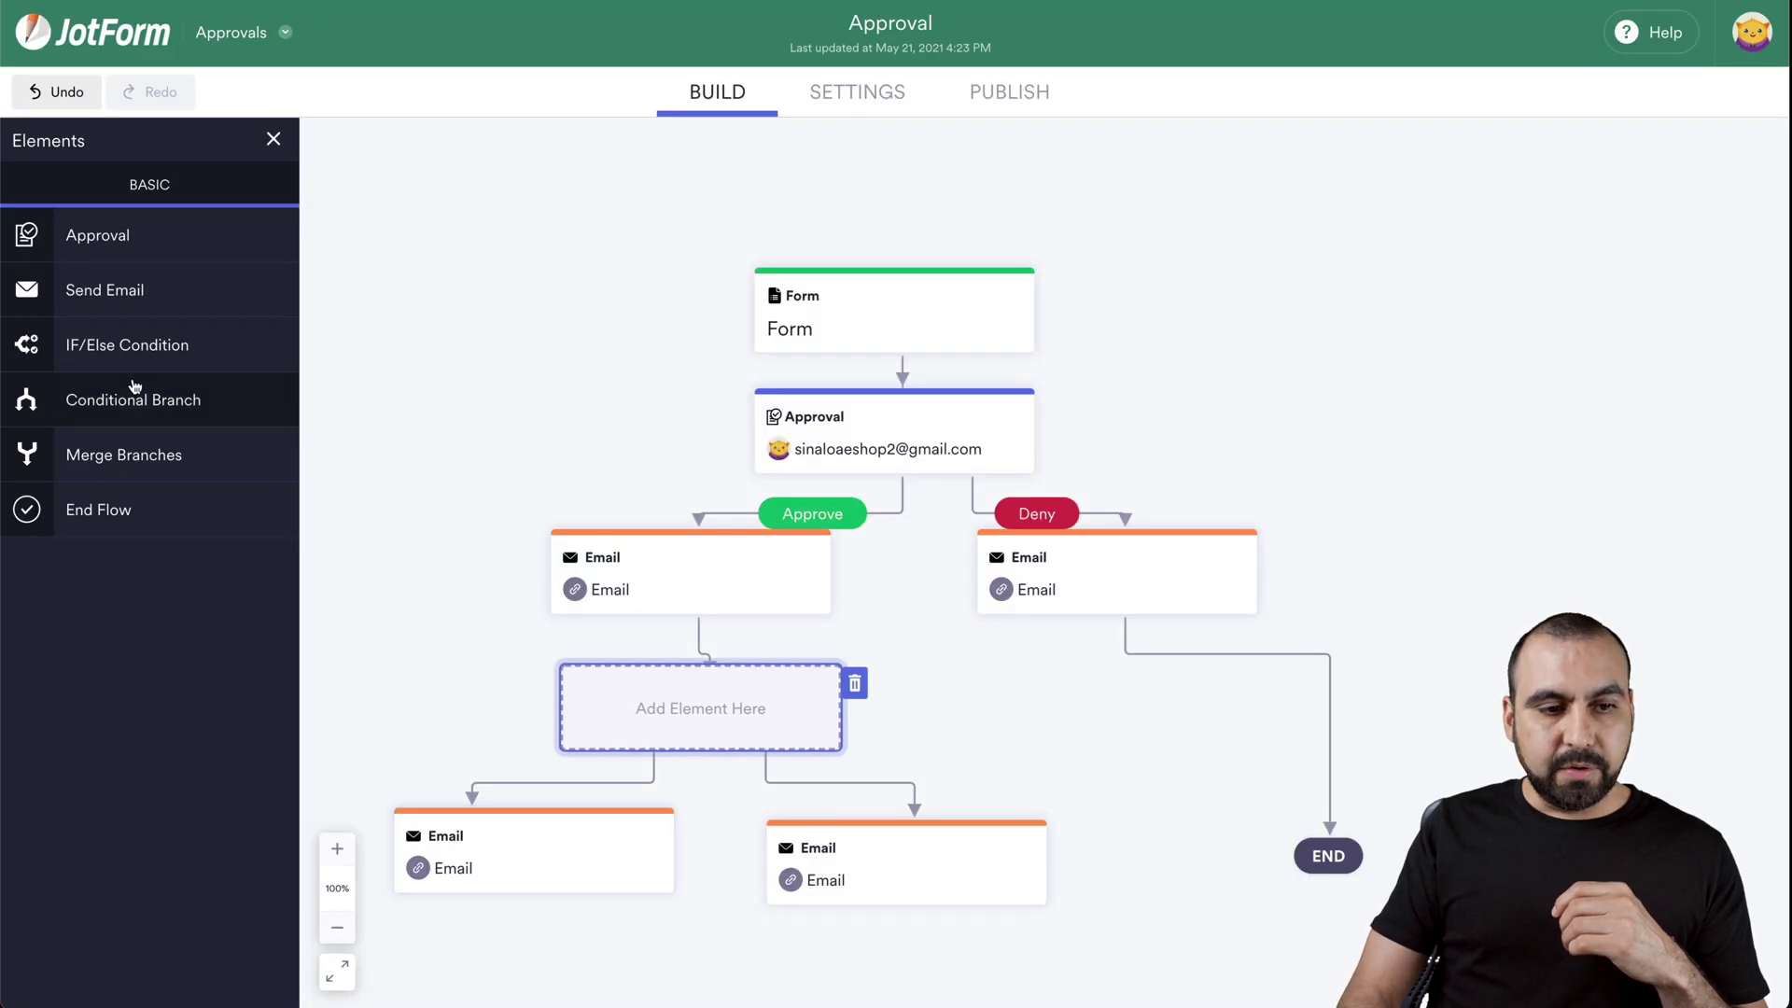
left_click_drag(140, 401, 671, 696)
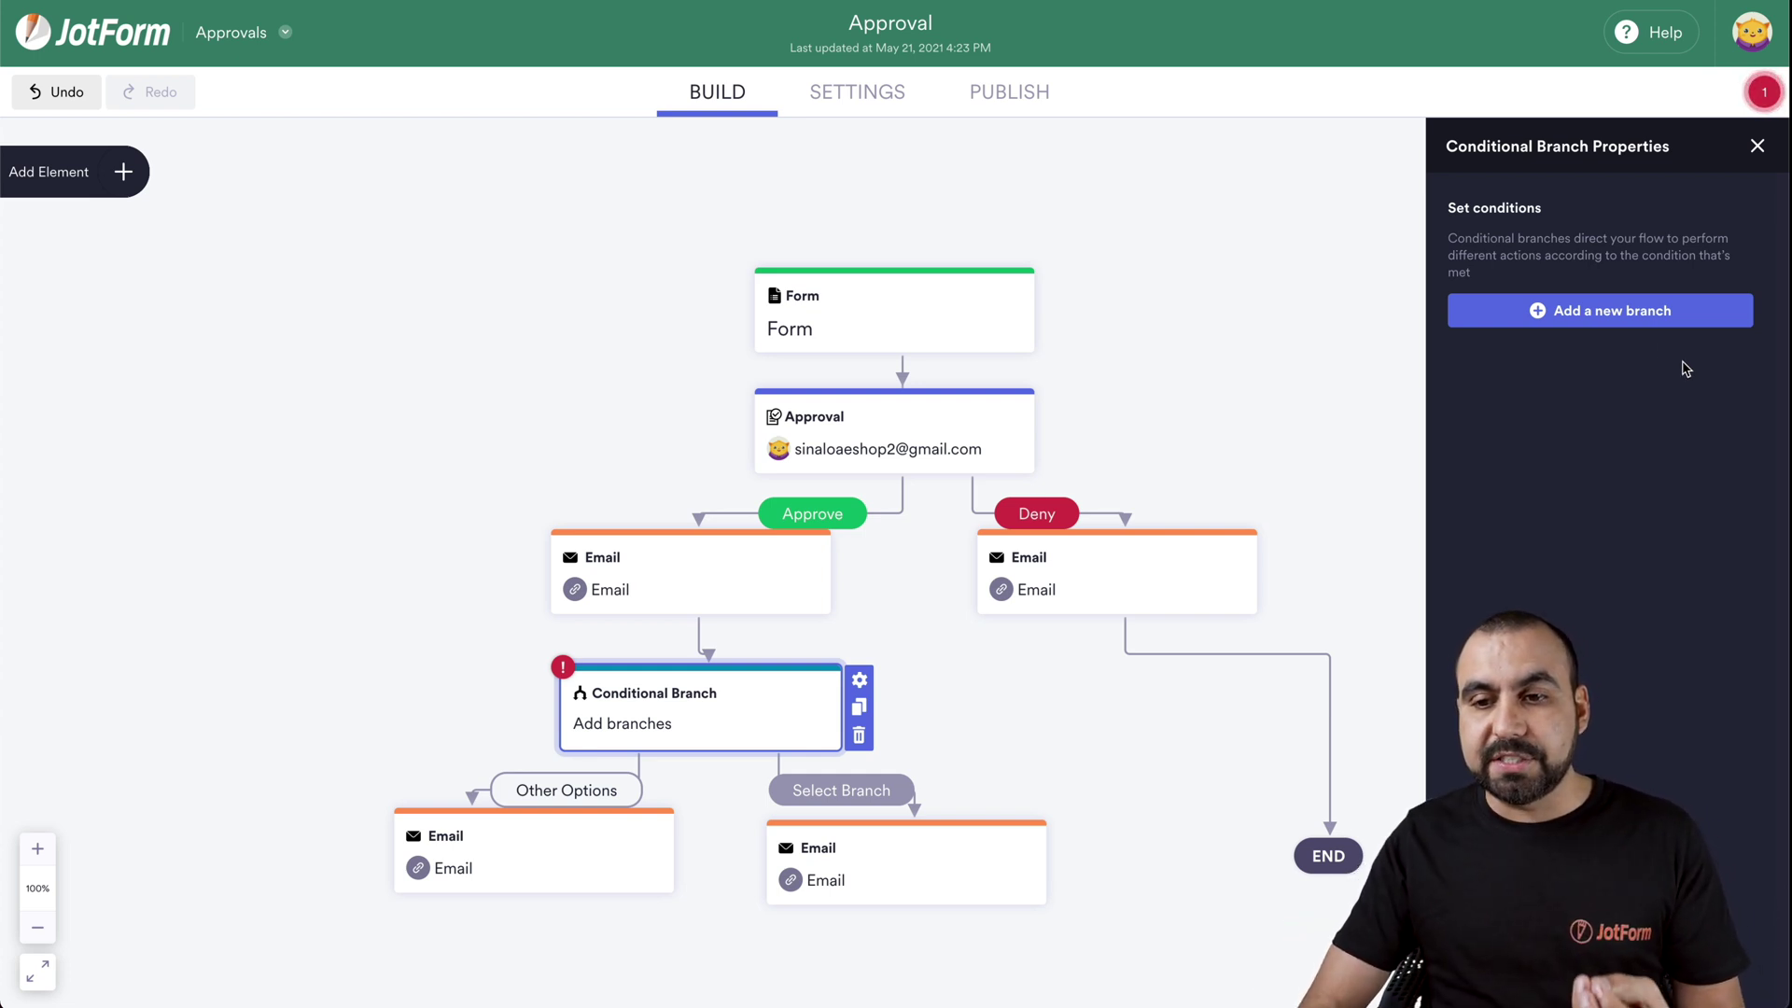
Add a first branch to the Conditional Branch: Name Is Empty
left_click(1647, 311)
left_click(1645, 301)
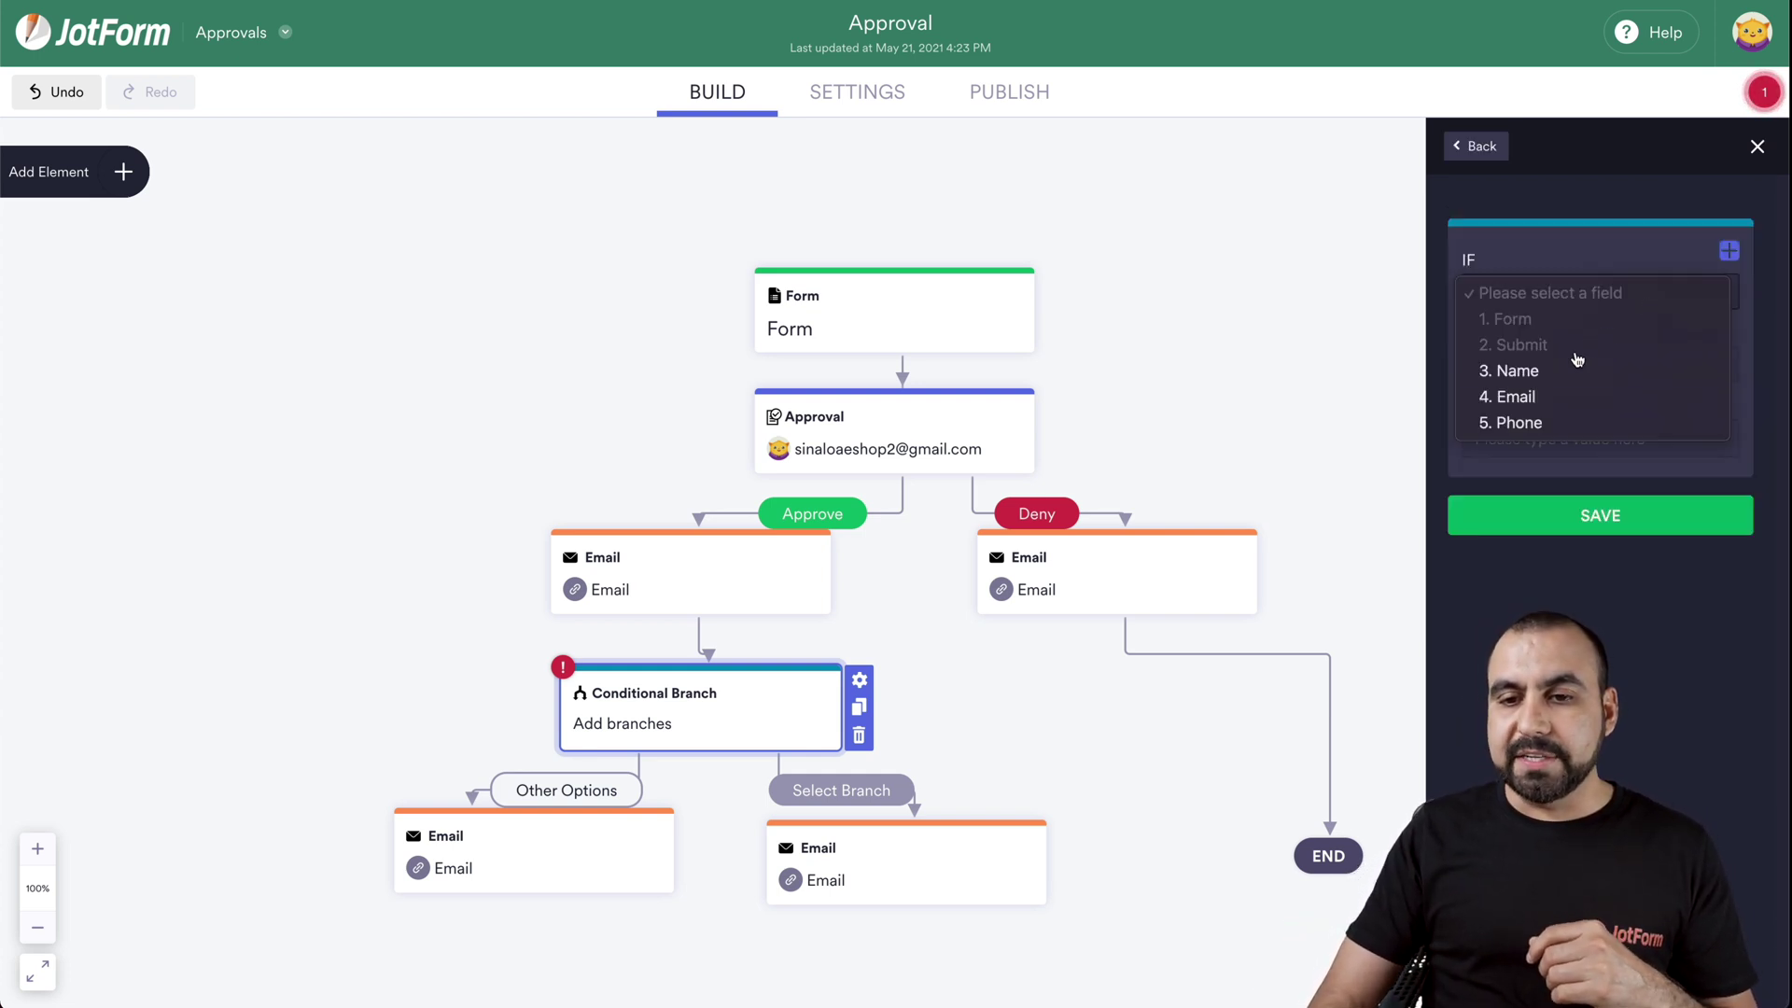
left_click(1572, 370)
left_click(1563, 366)
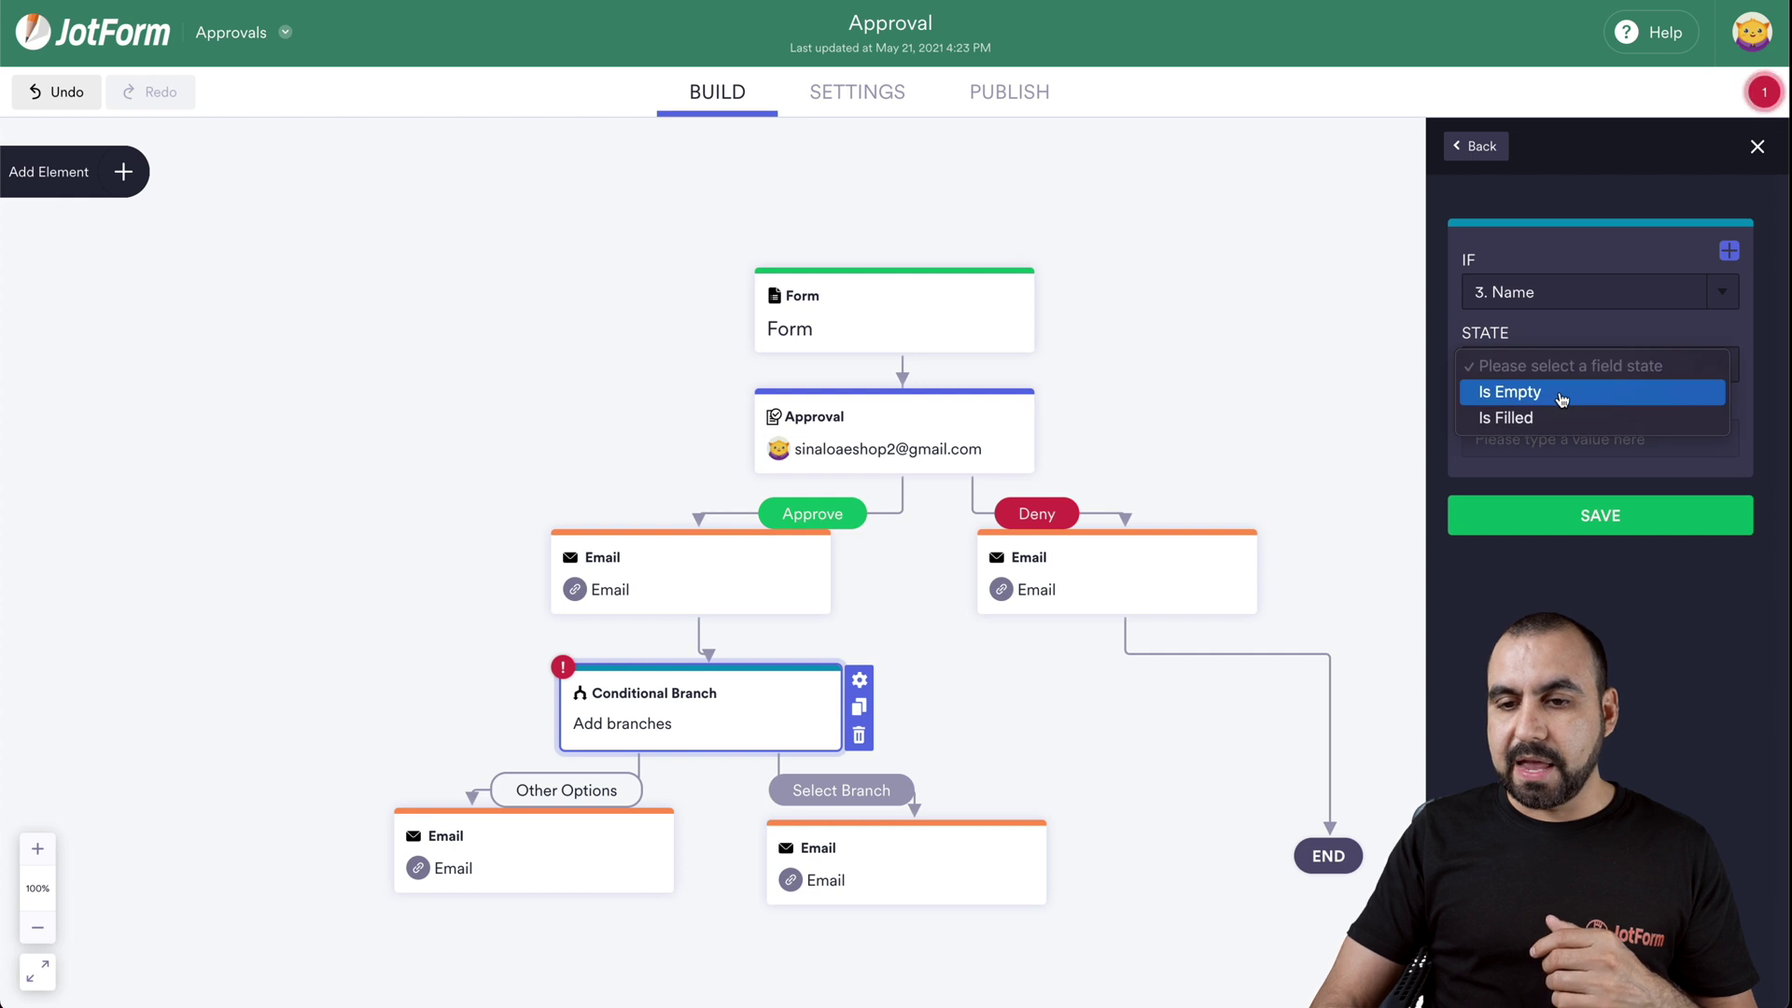
left_click(1561, 396)
left_click(1596, 459)
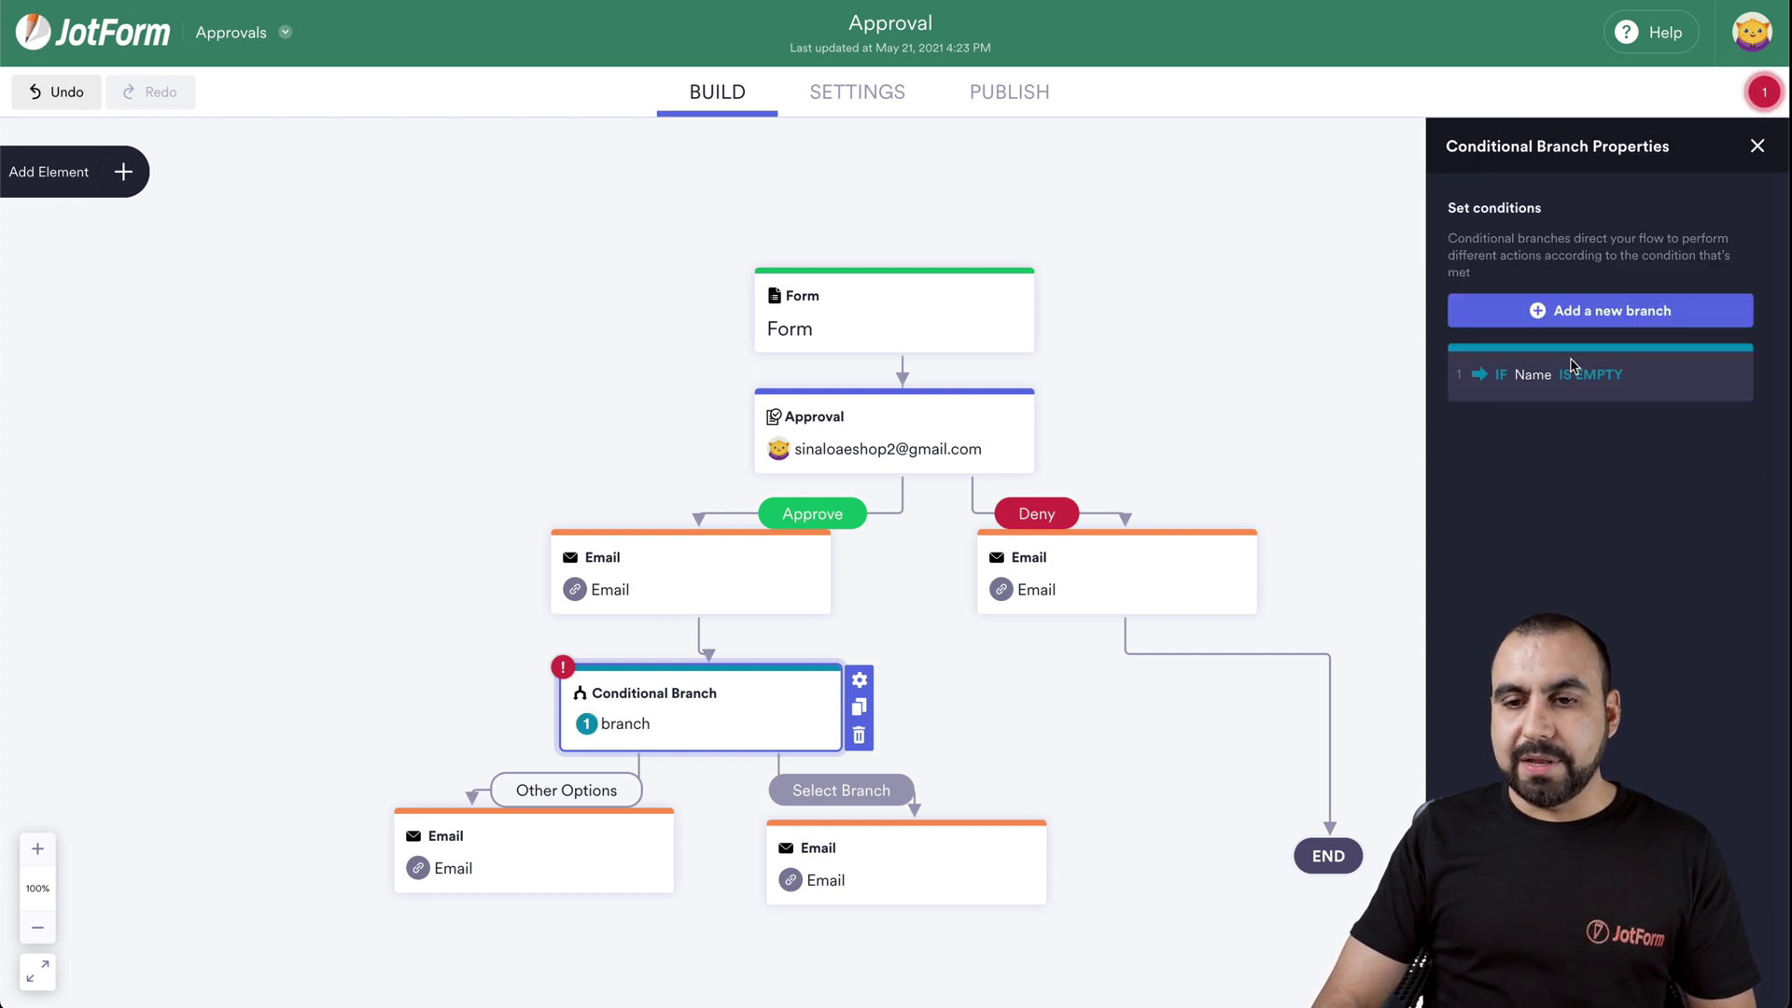
Add a second branch: Email Contains the typed value 'gmail'
left_click(1604, 320)
left_click(1596, 306)
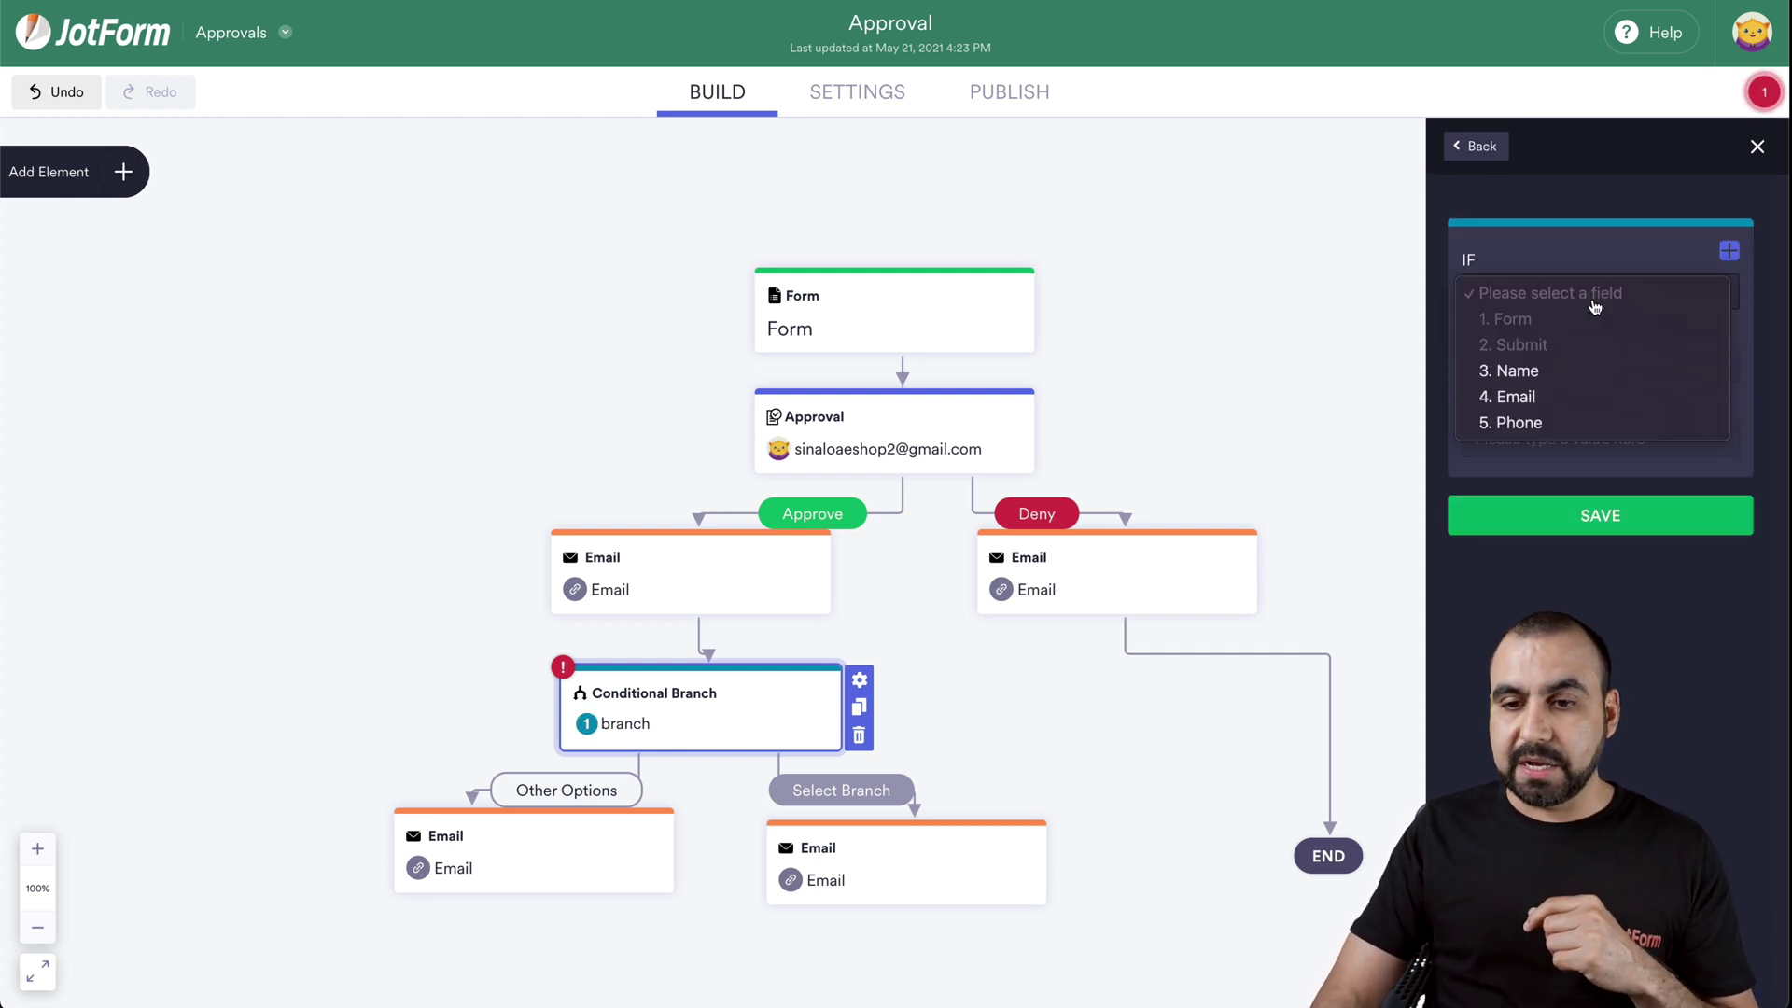
left_click(1572, 400)
left_click(1568, 371)
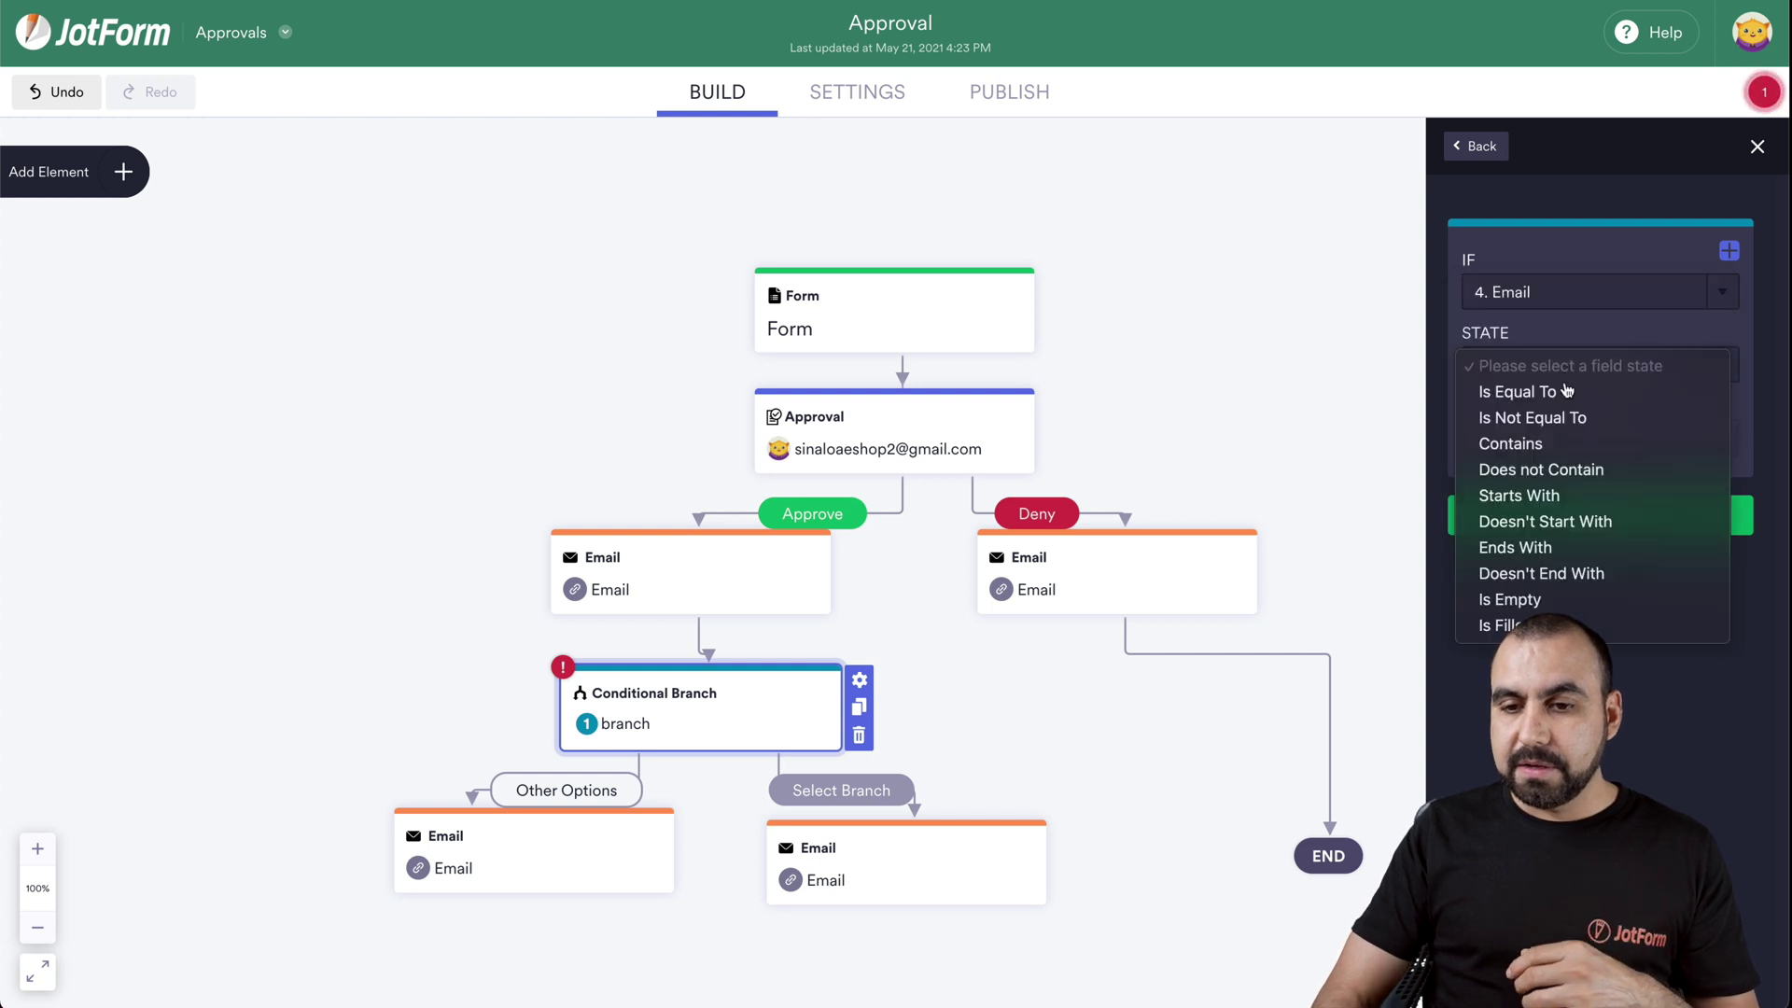
left_click(1599, 452)
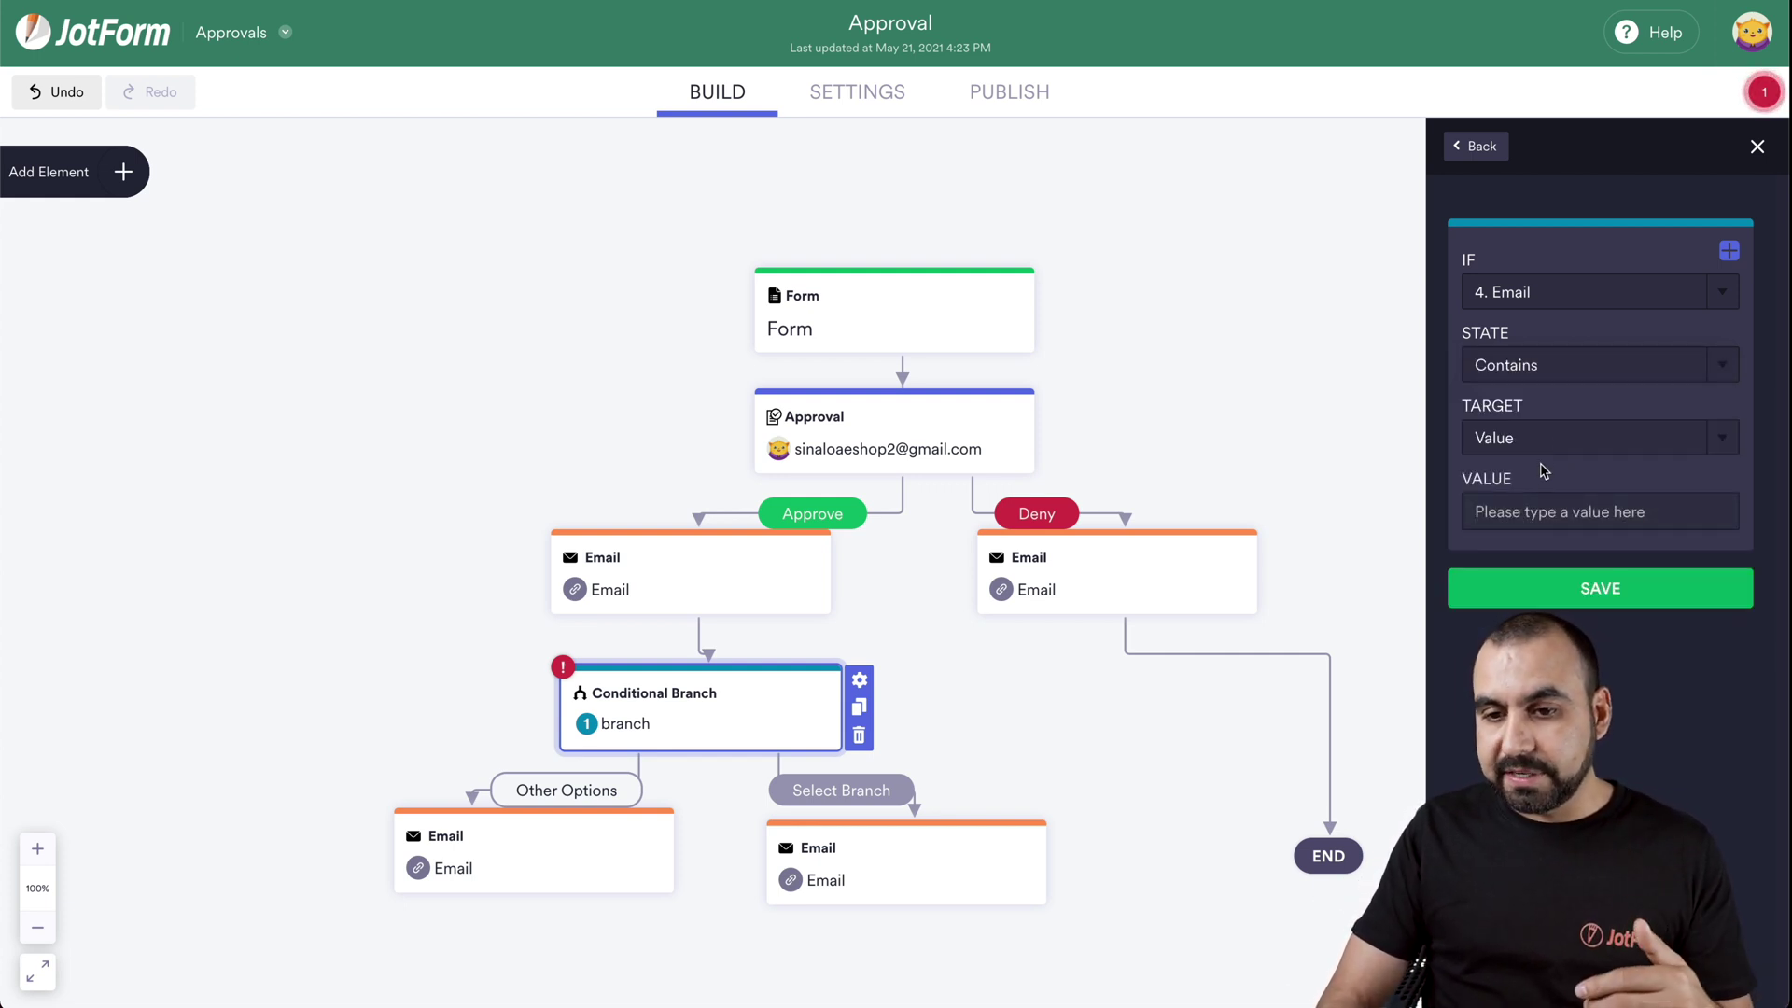
left_click(1543, 442)
left_click(1543, 442)
left_click(1546, 509)
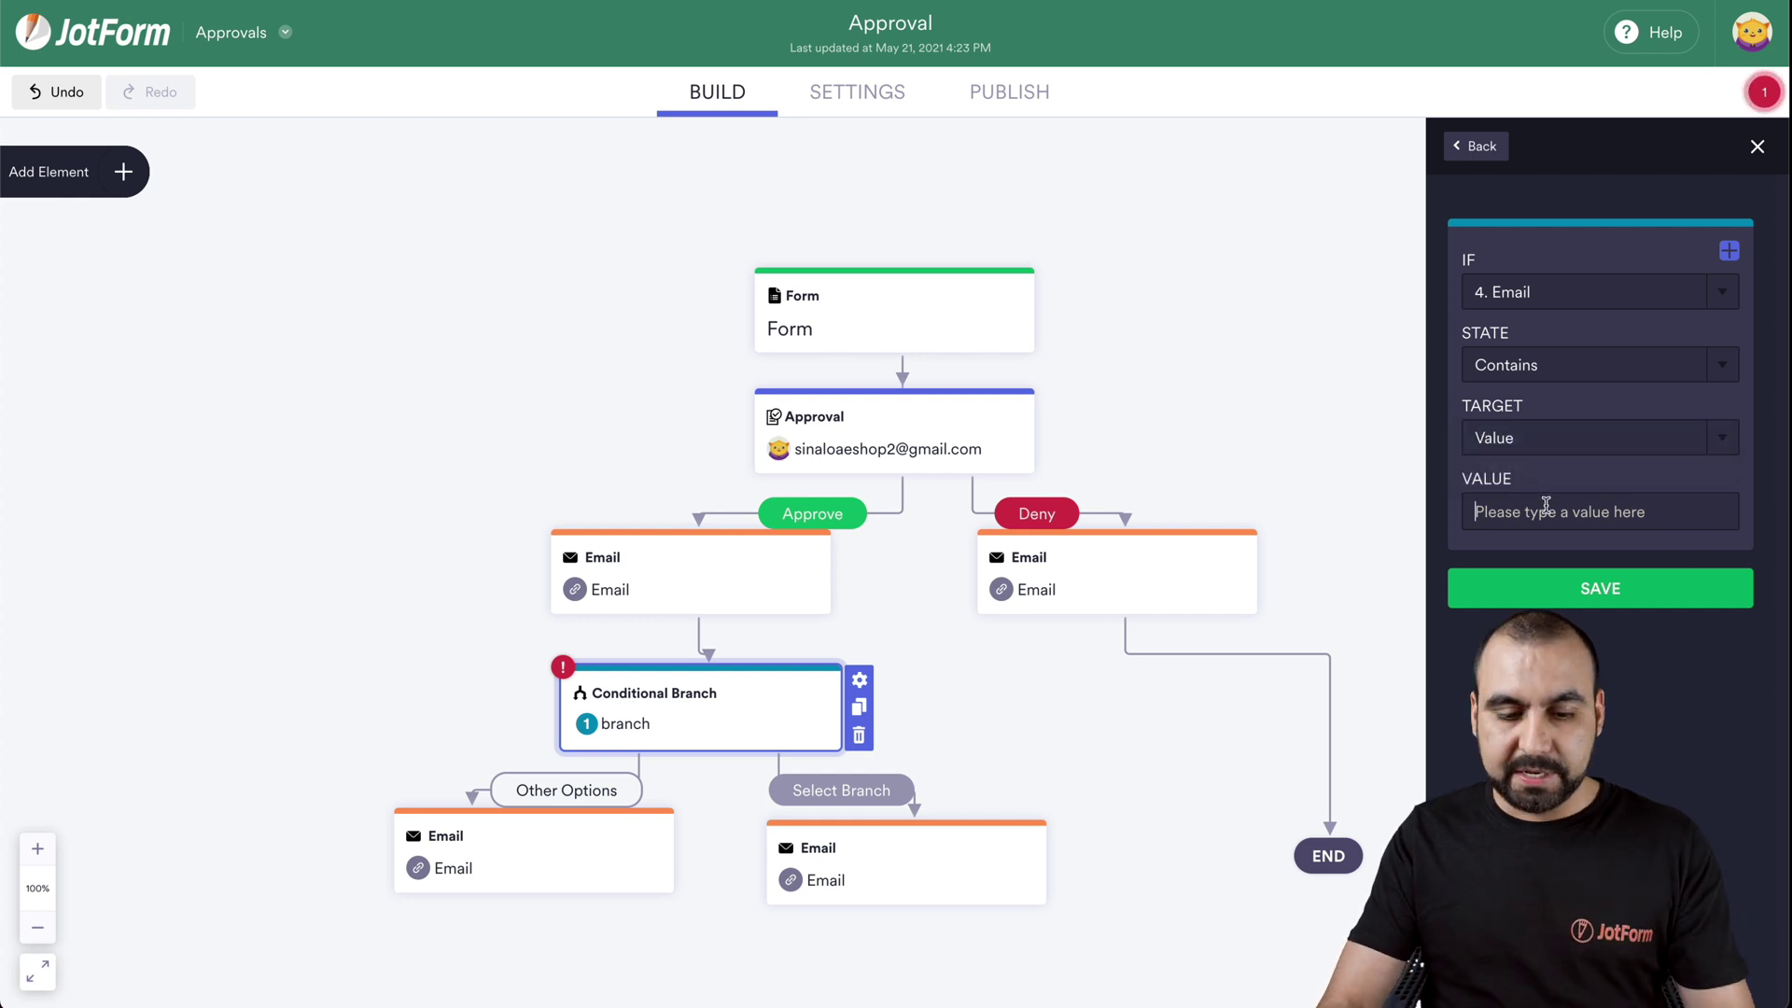
type("gmail")
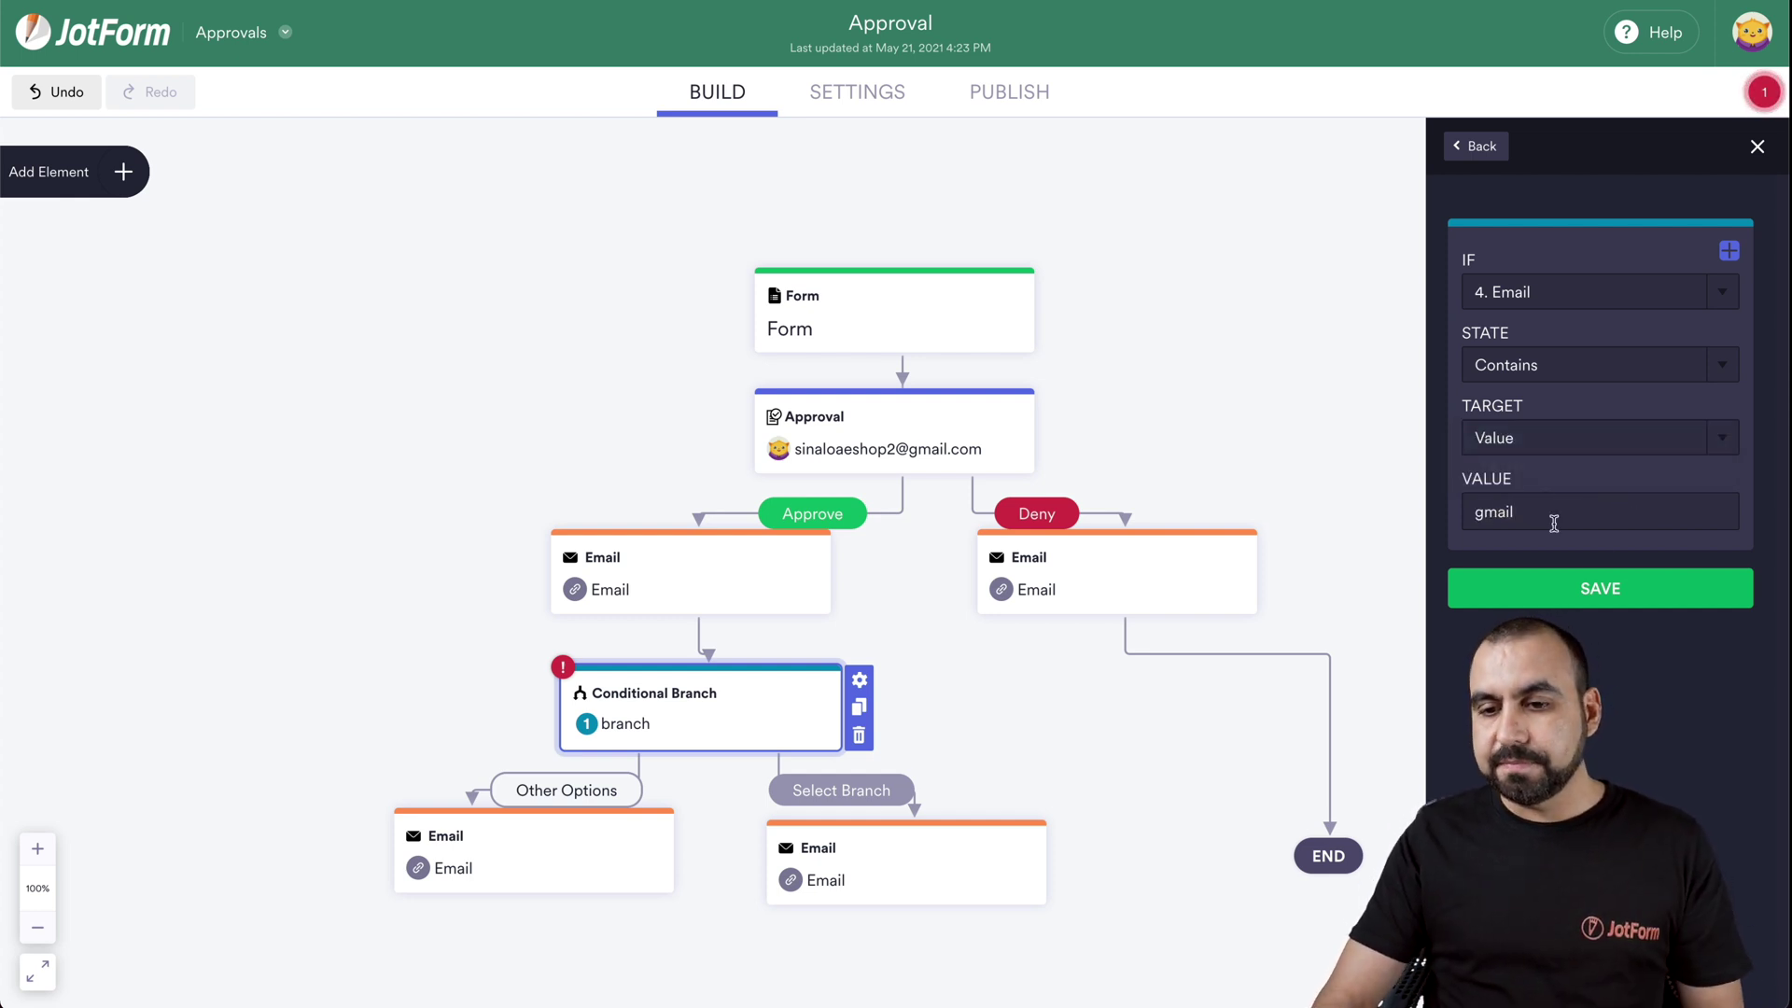
left_click(1618, 589)
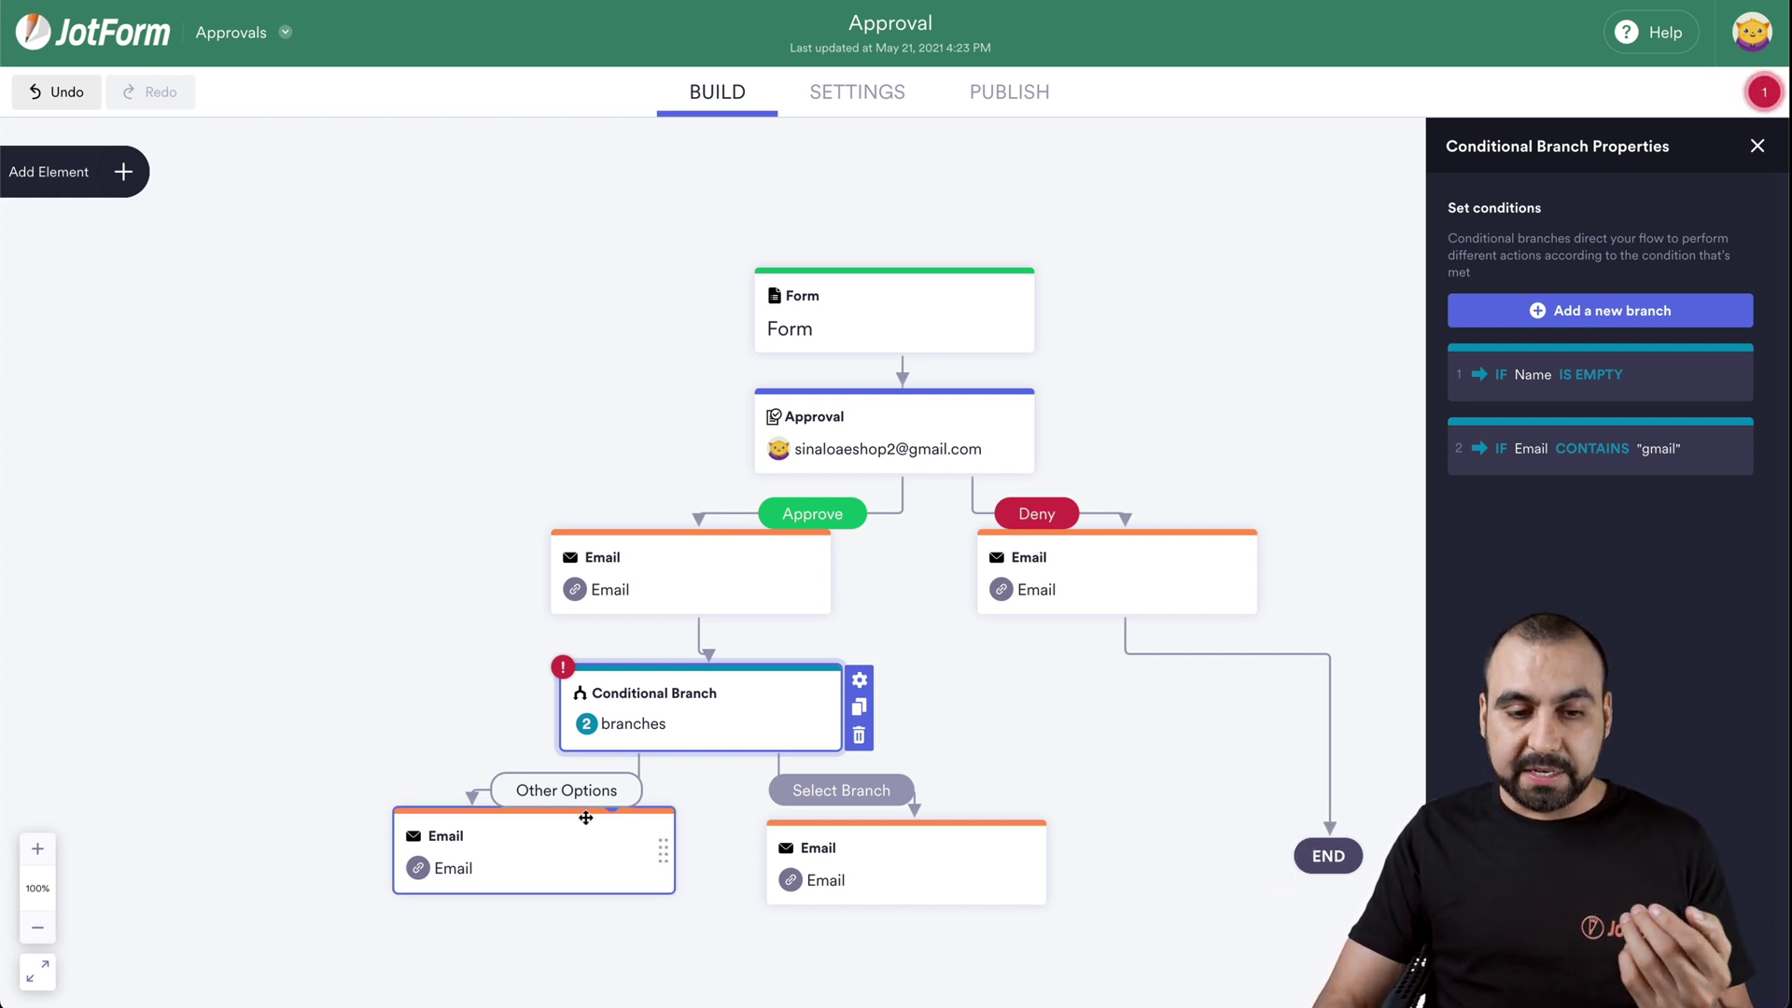
Route the left email to 'Name Is Empty' and the right email to 'Email Contains gmail'
left_click(569, 792)
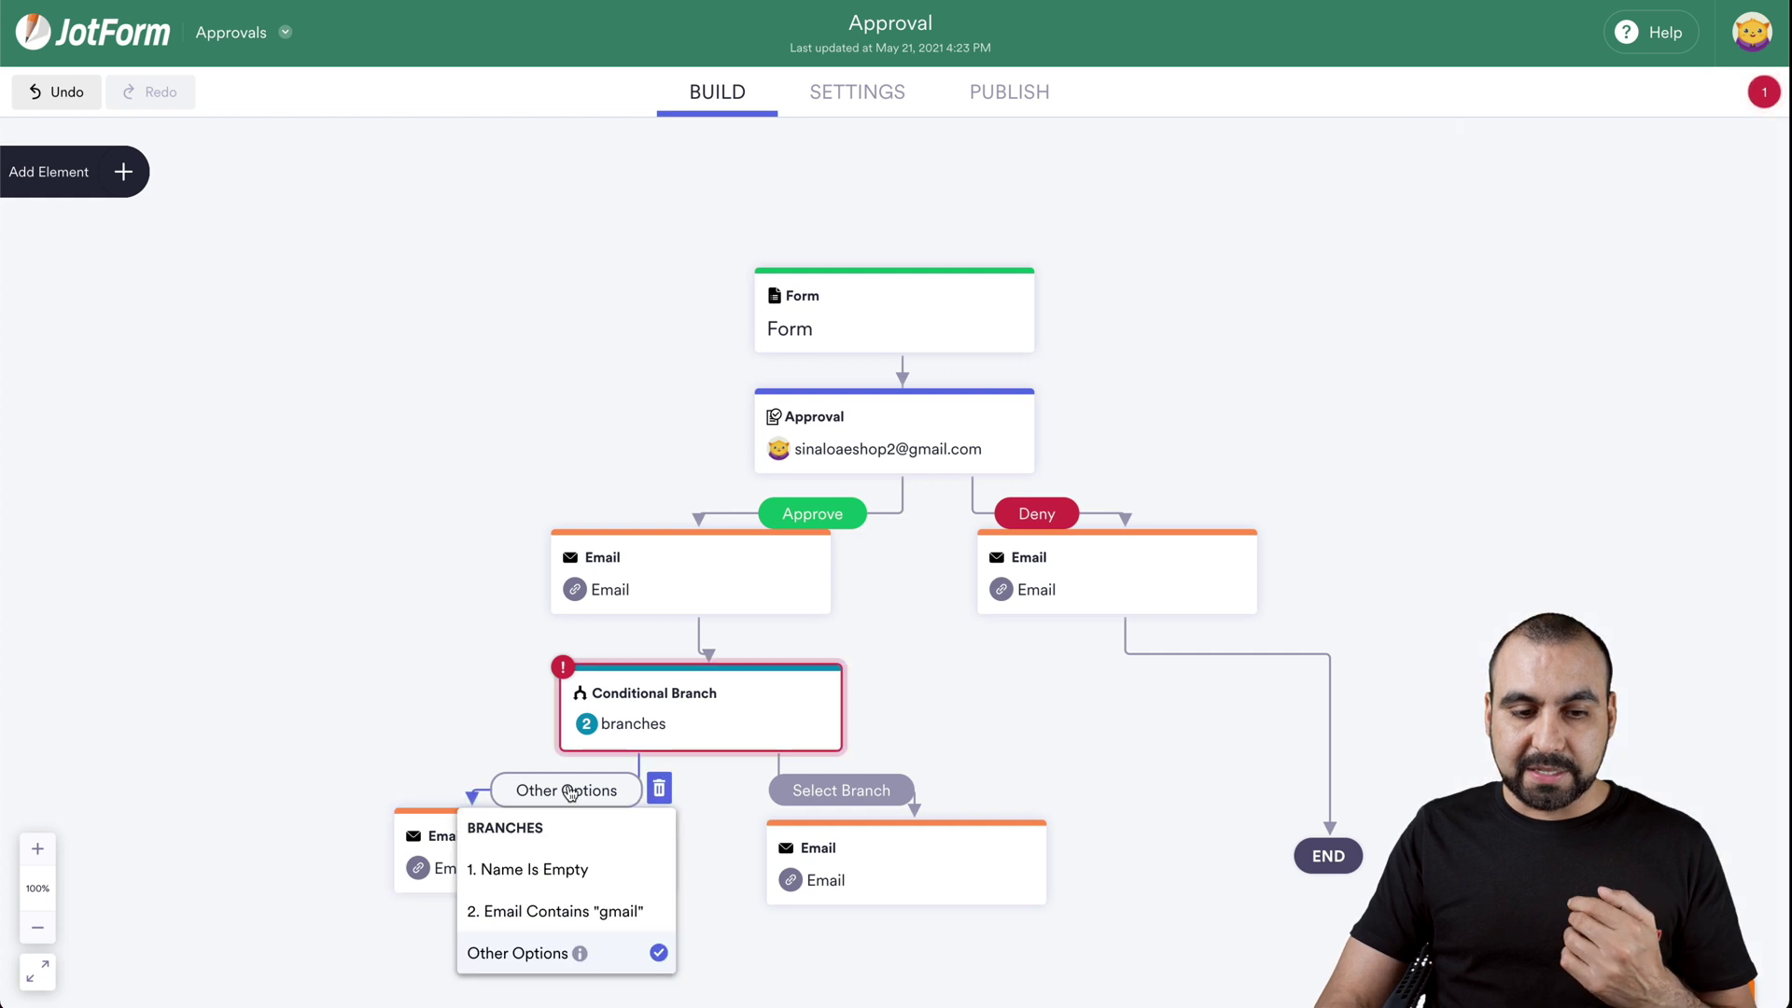
left_click(552, 867)
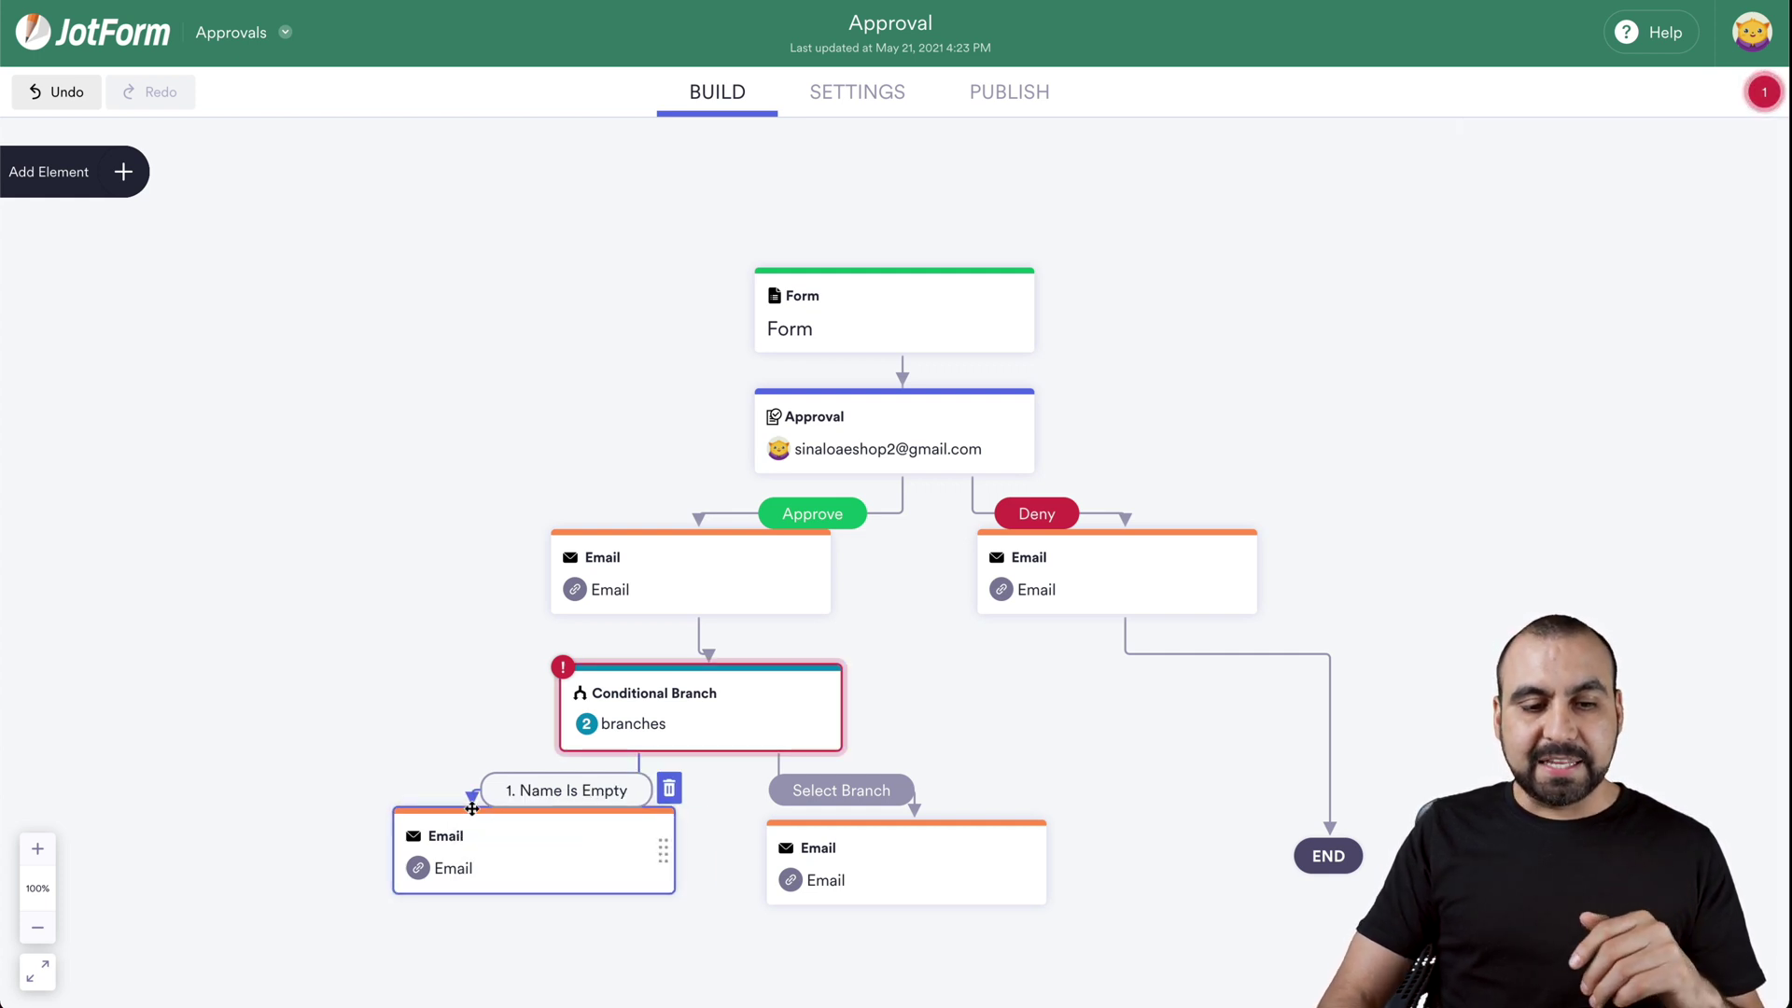
left_click(841, 792)
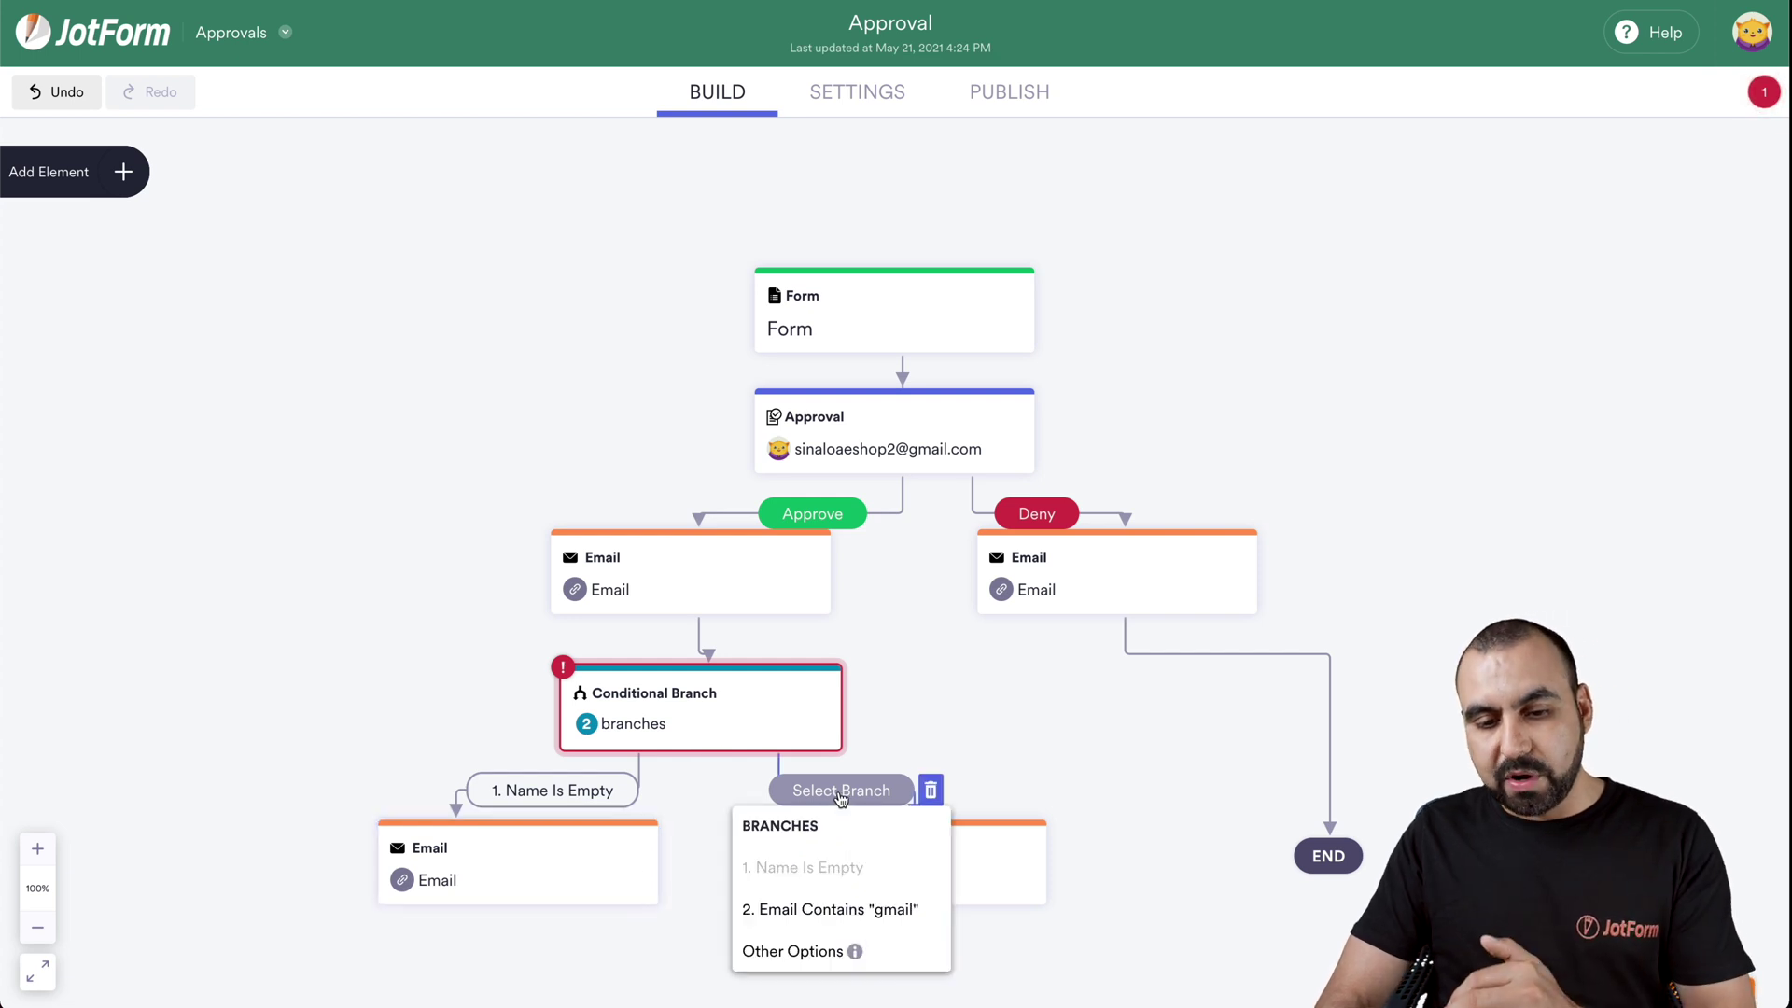
left_click(844, 915)
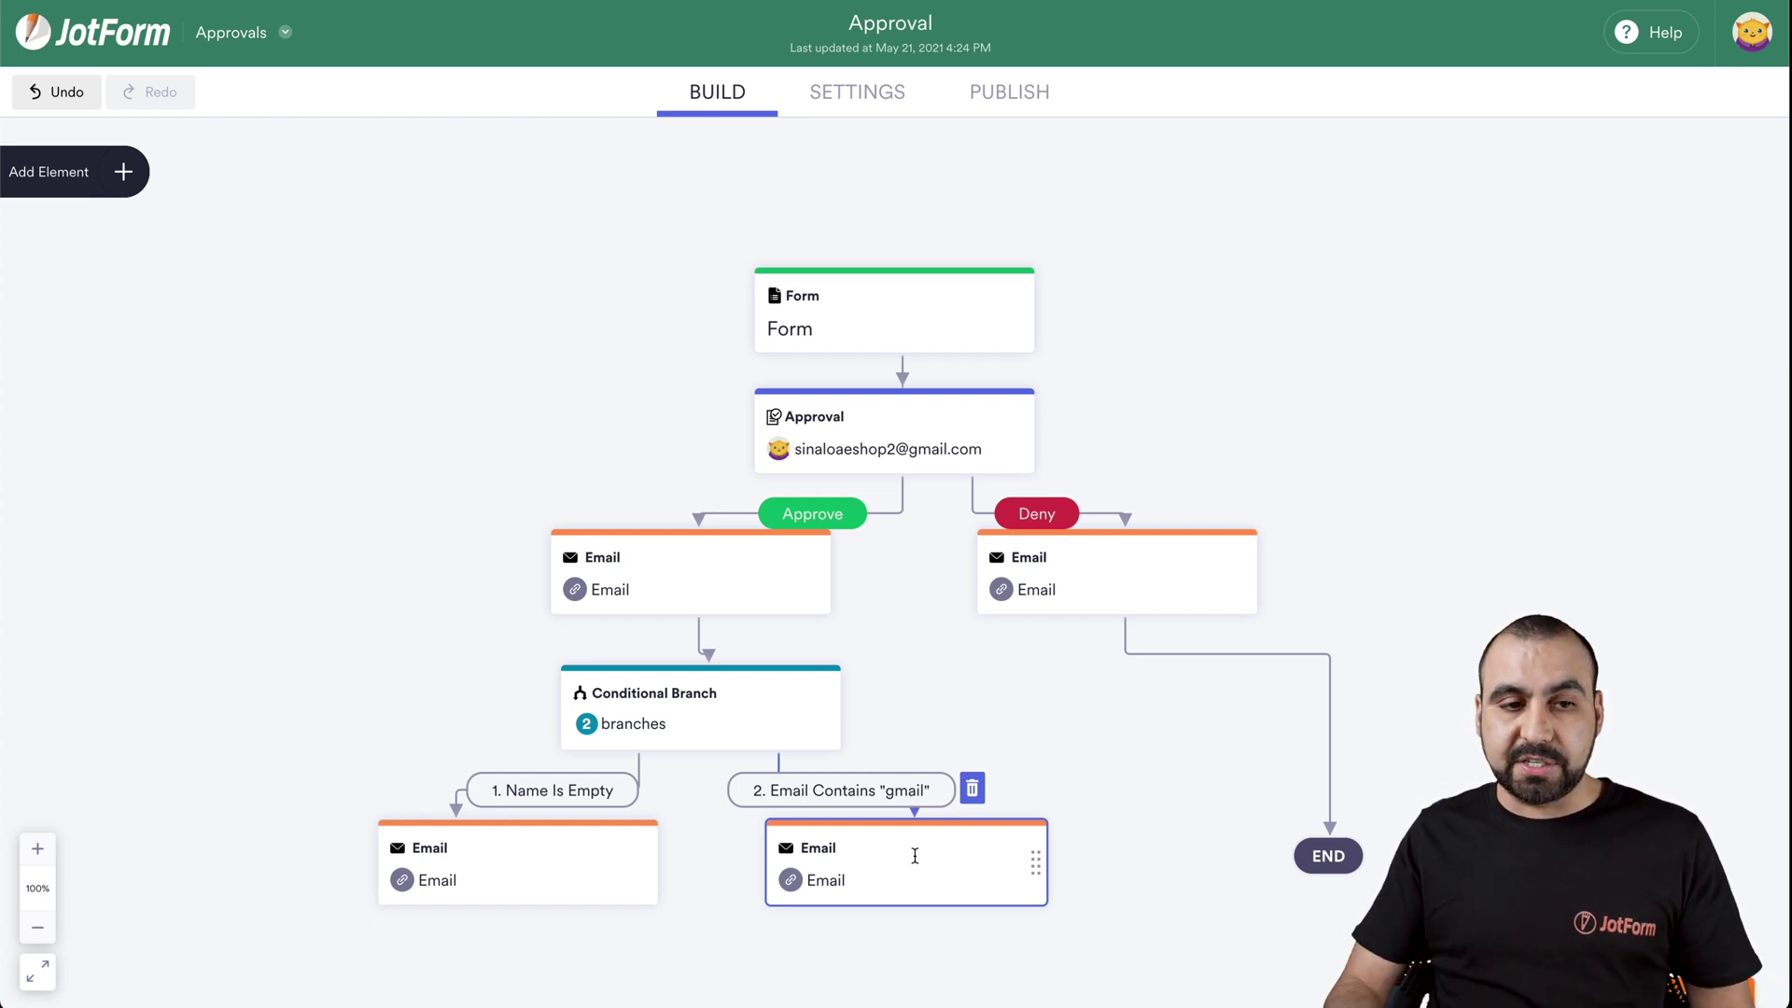
left_click_drag(940, 821, 935, 874)
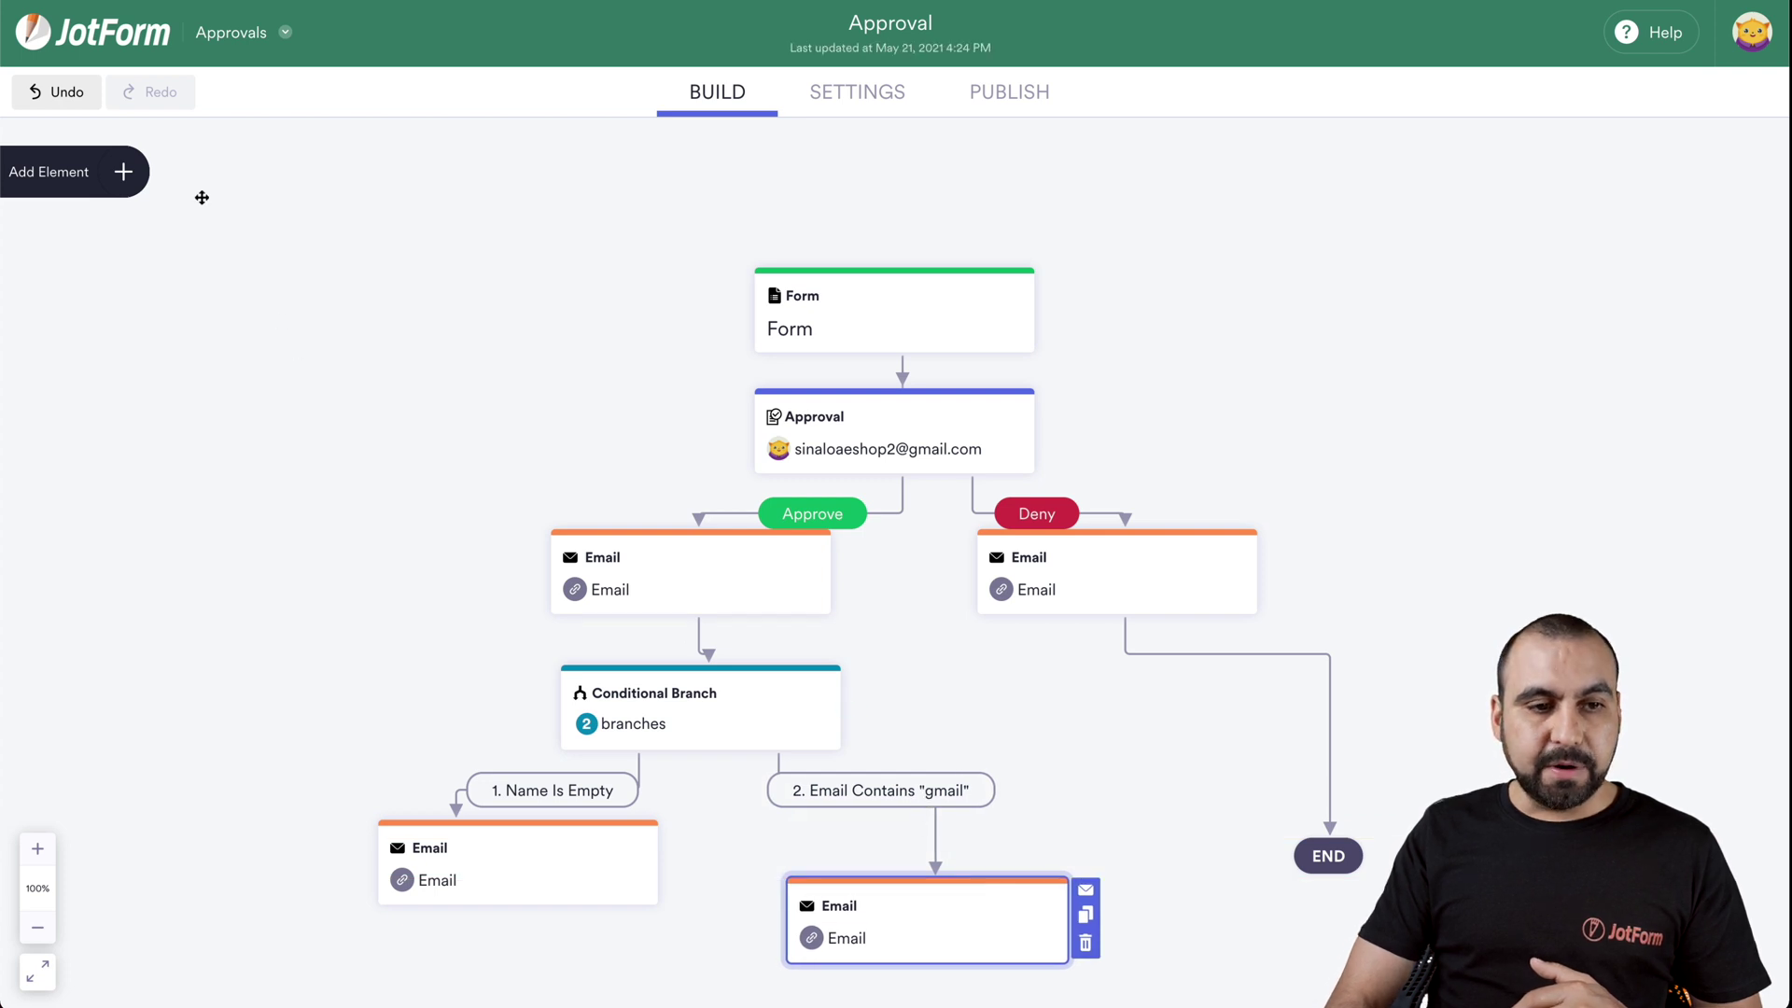
left_click(129, 172)
Insert an Approval above the gmail-branch Email, sending its Approve outcome to that email
left_click_drag(153, 232, 838, 805)
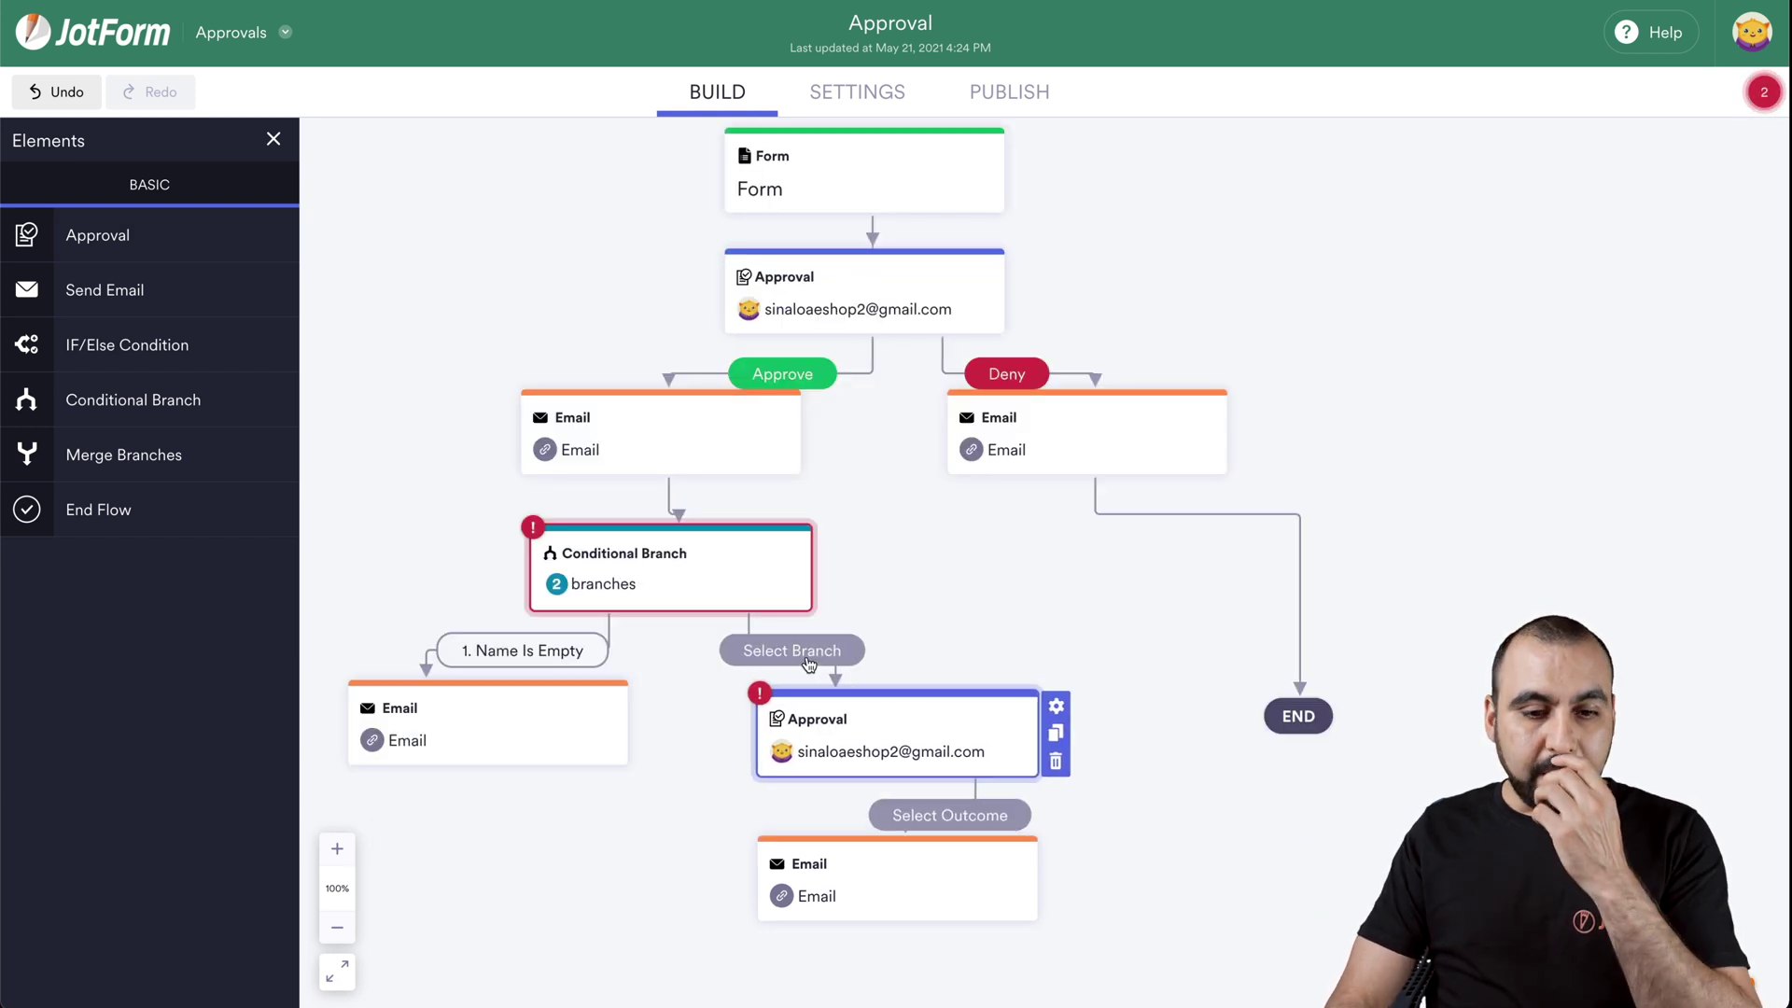
left_click(803, 654)
left_click(814, 768)
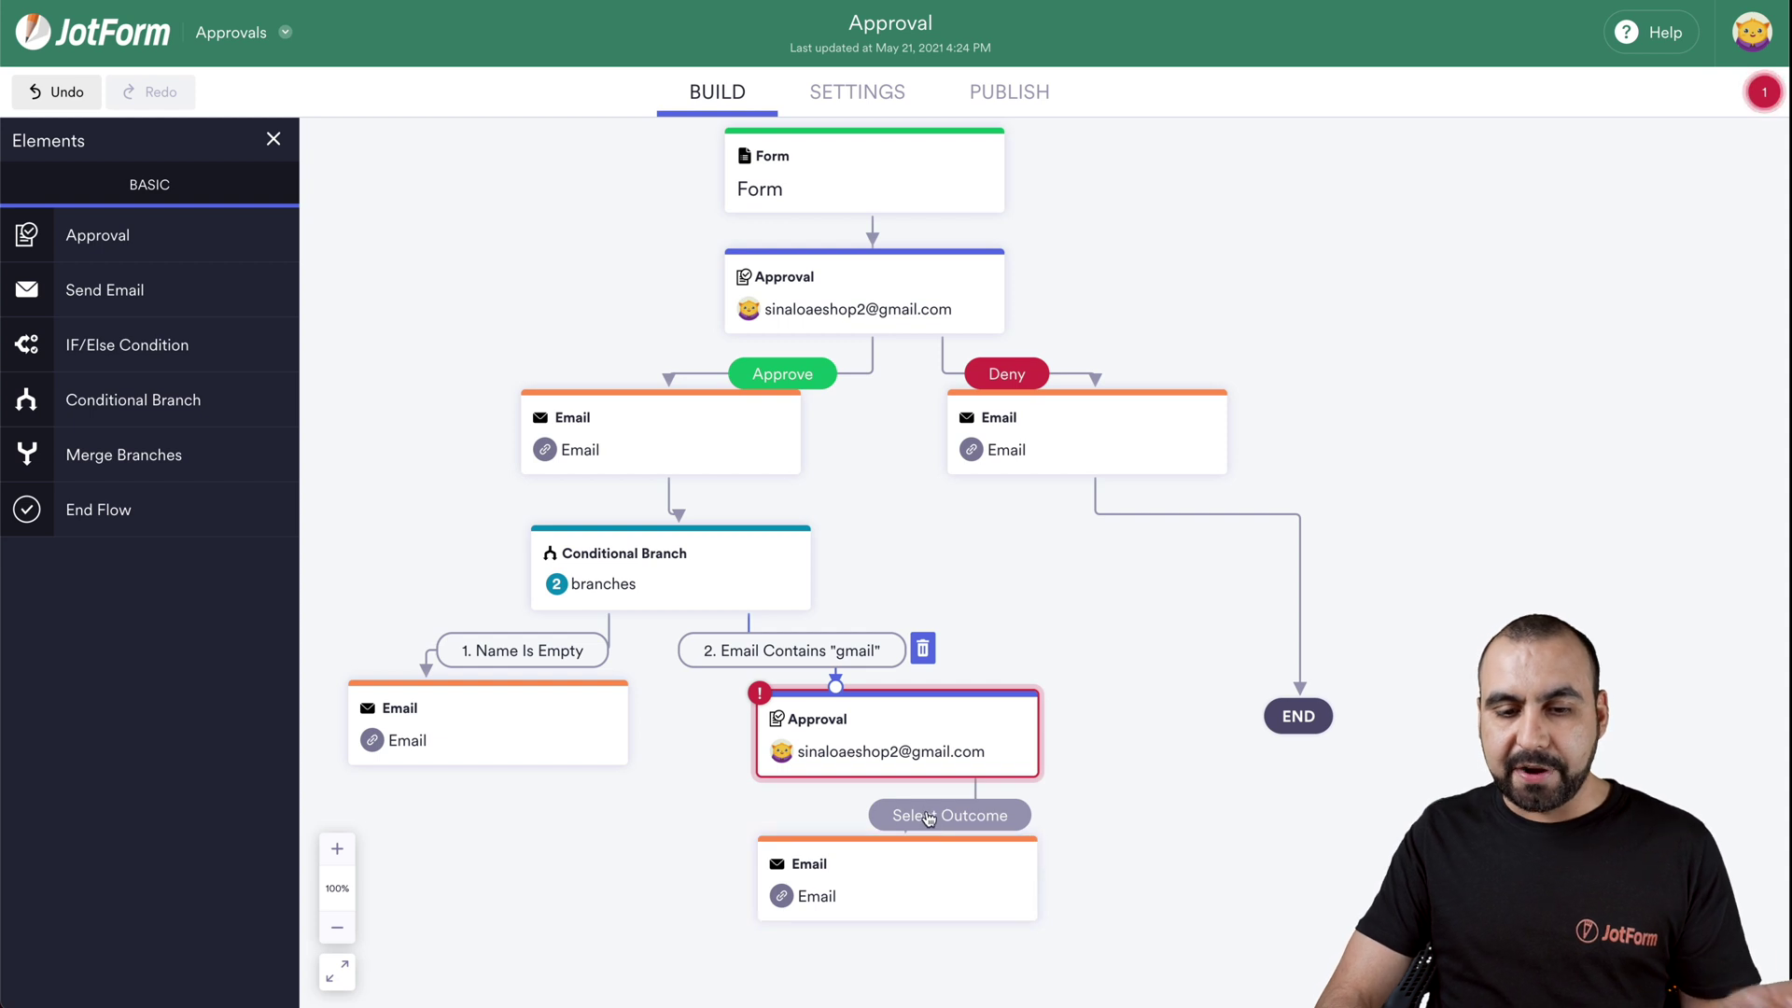
left_click(929, 819)
left_click(942, 893)
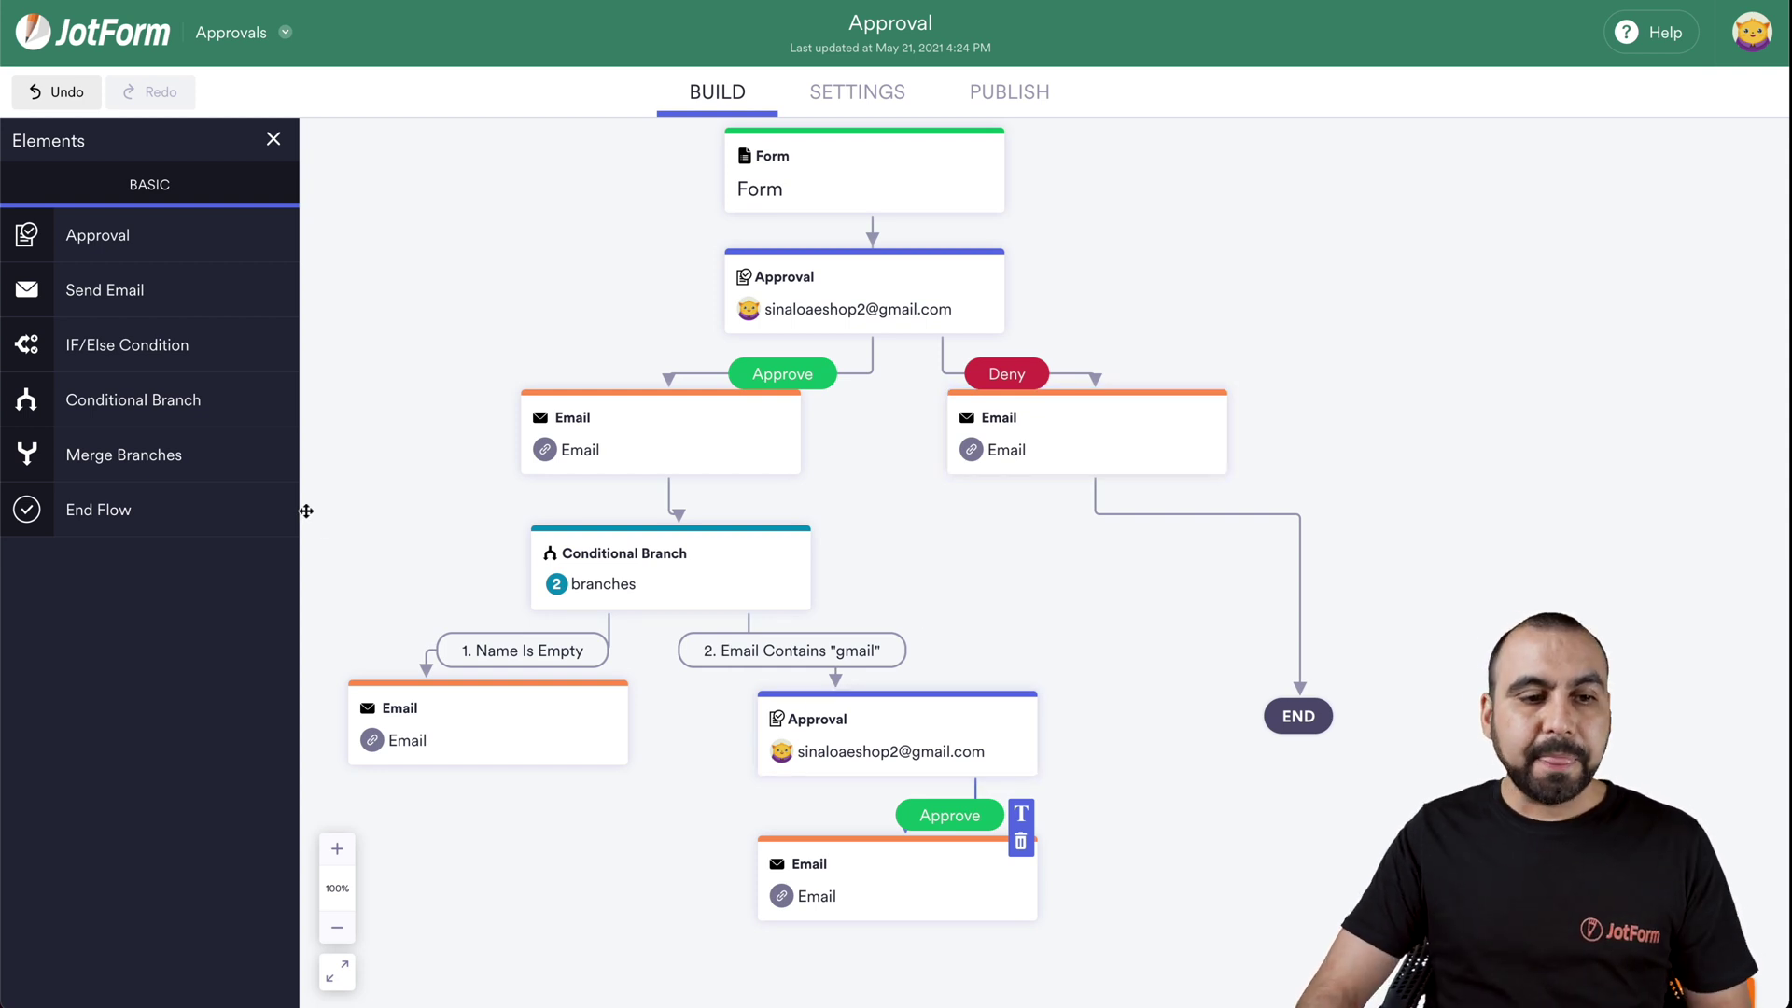
Add a Merge Branches node, shift it left, and move the END node lower
left_click_drag(149, 464, 1204, 826)
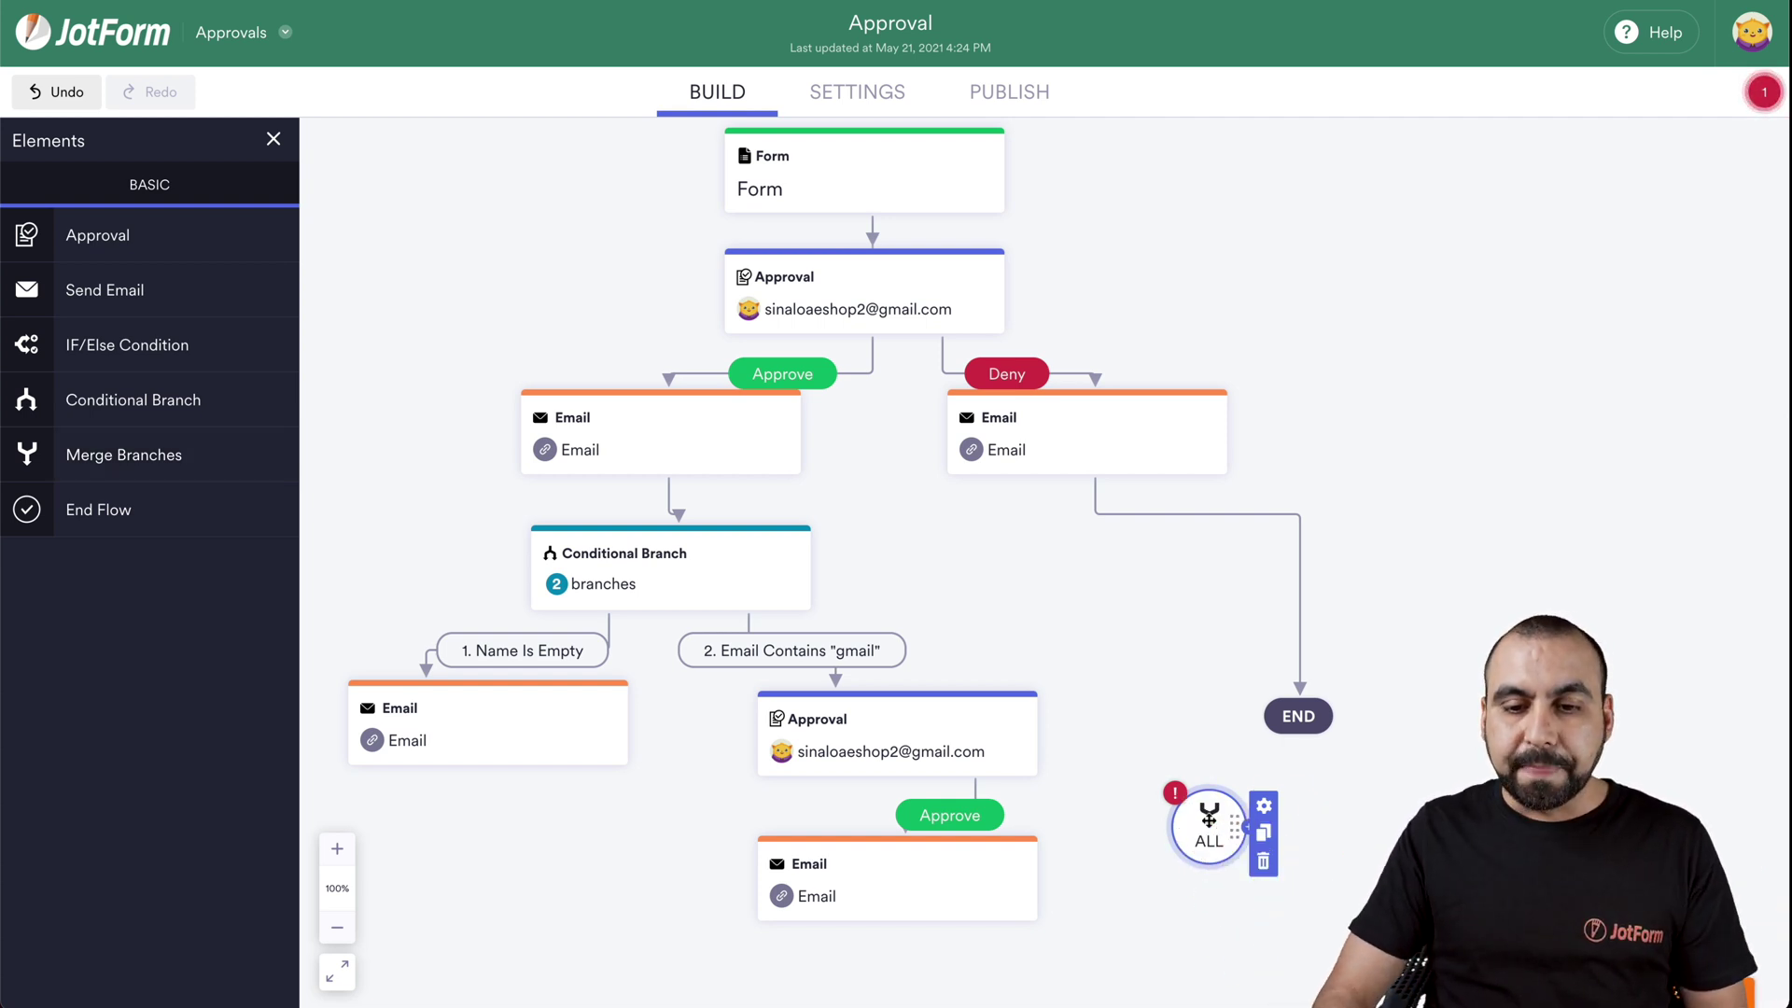
left_click_drag(1209, 820, 1133, 792)
left_click_drag(1299, 716, 1195, 973)
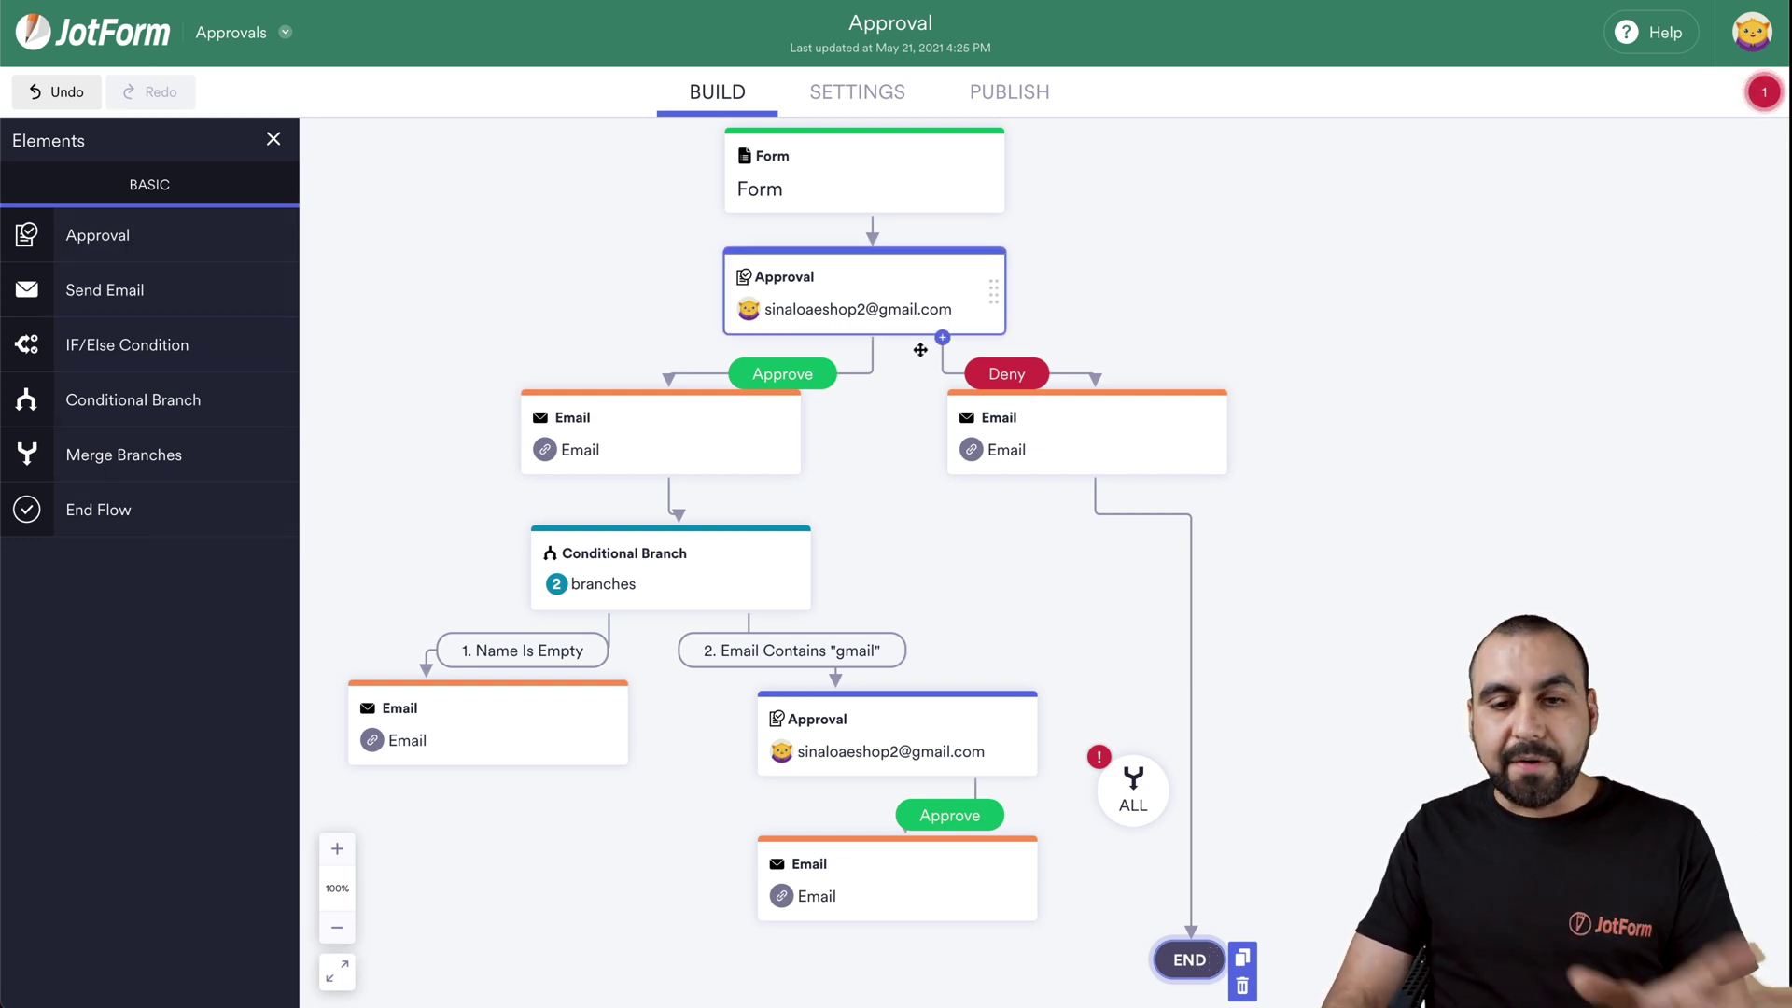
left_click(872, 100)
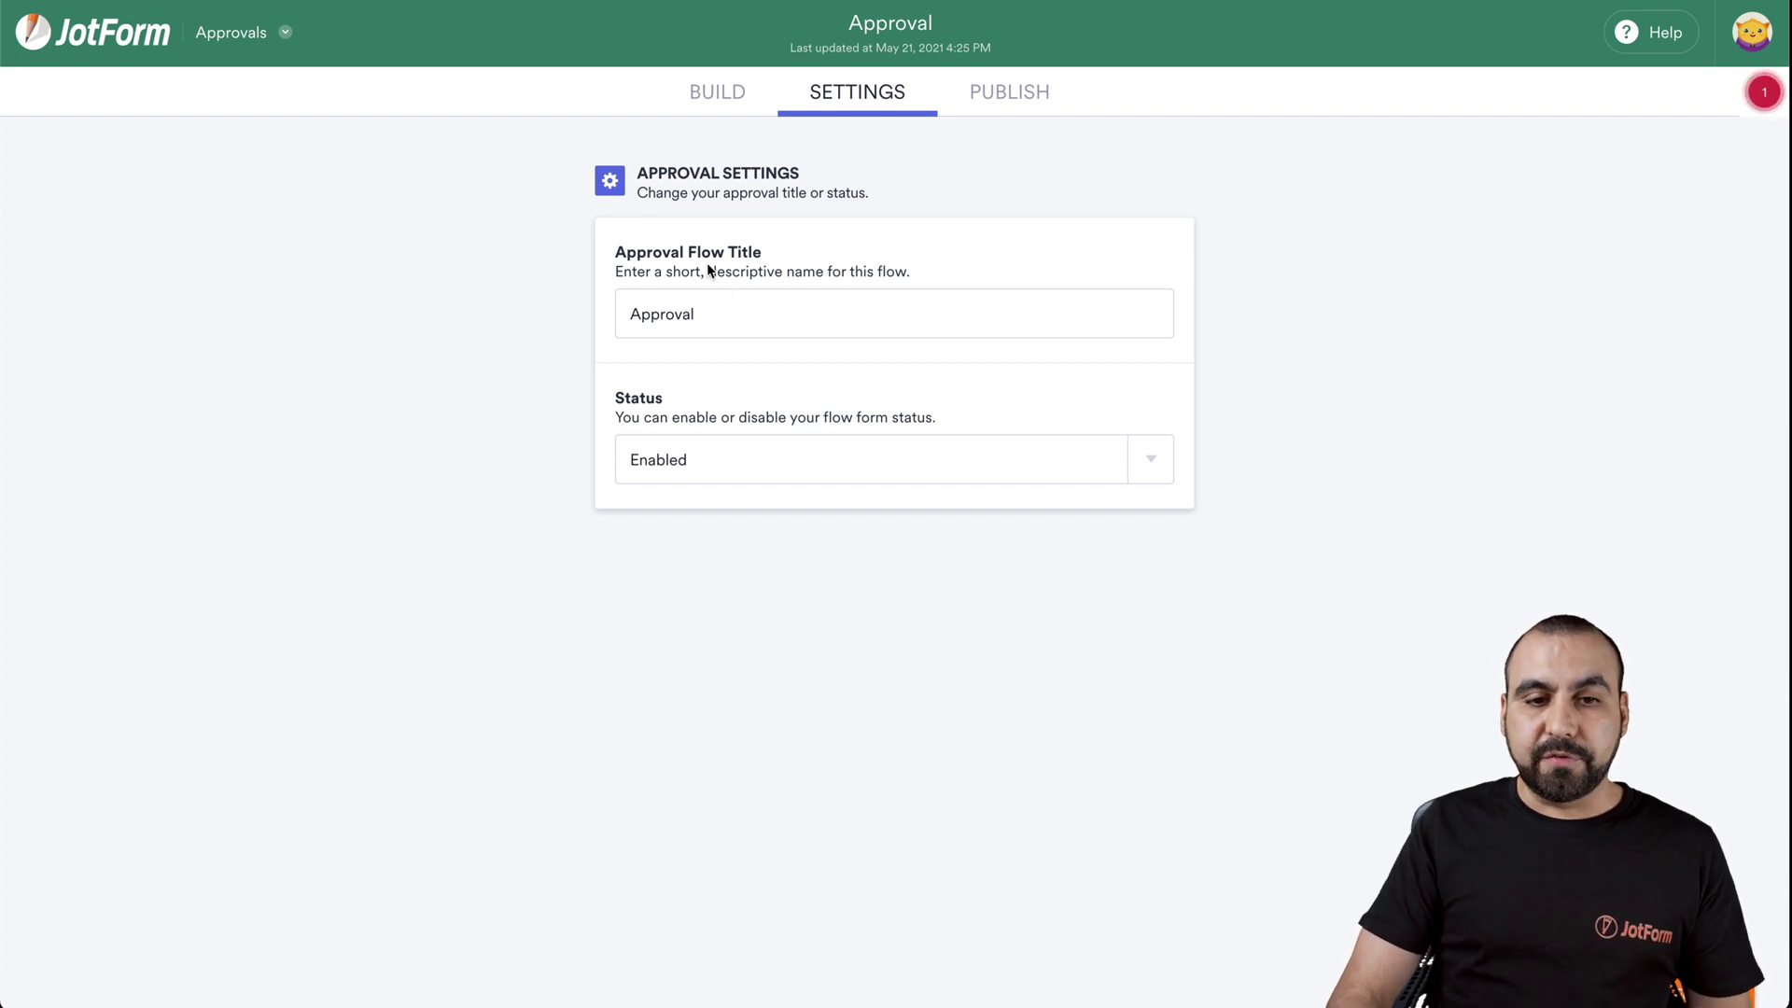
Review the 'Approval' flow title and the Enabled/Disabled status choices
double_click(726, 314)
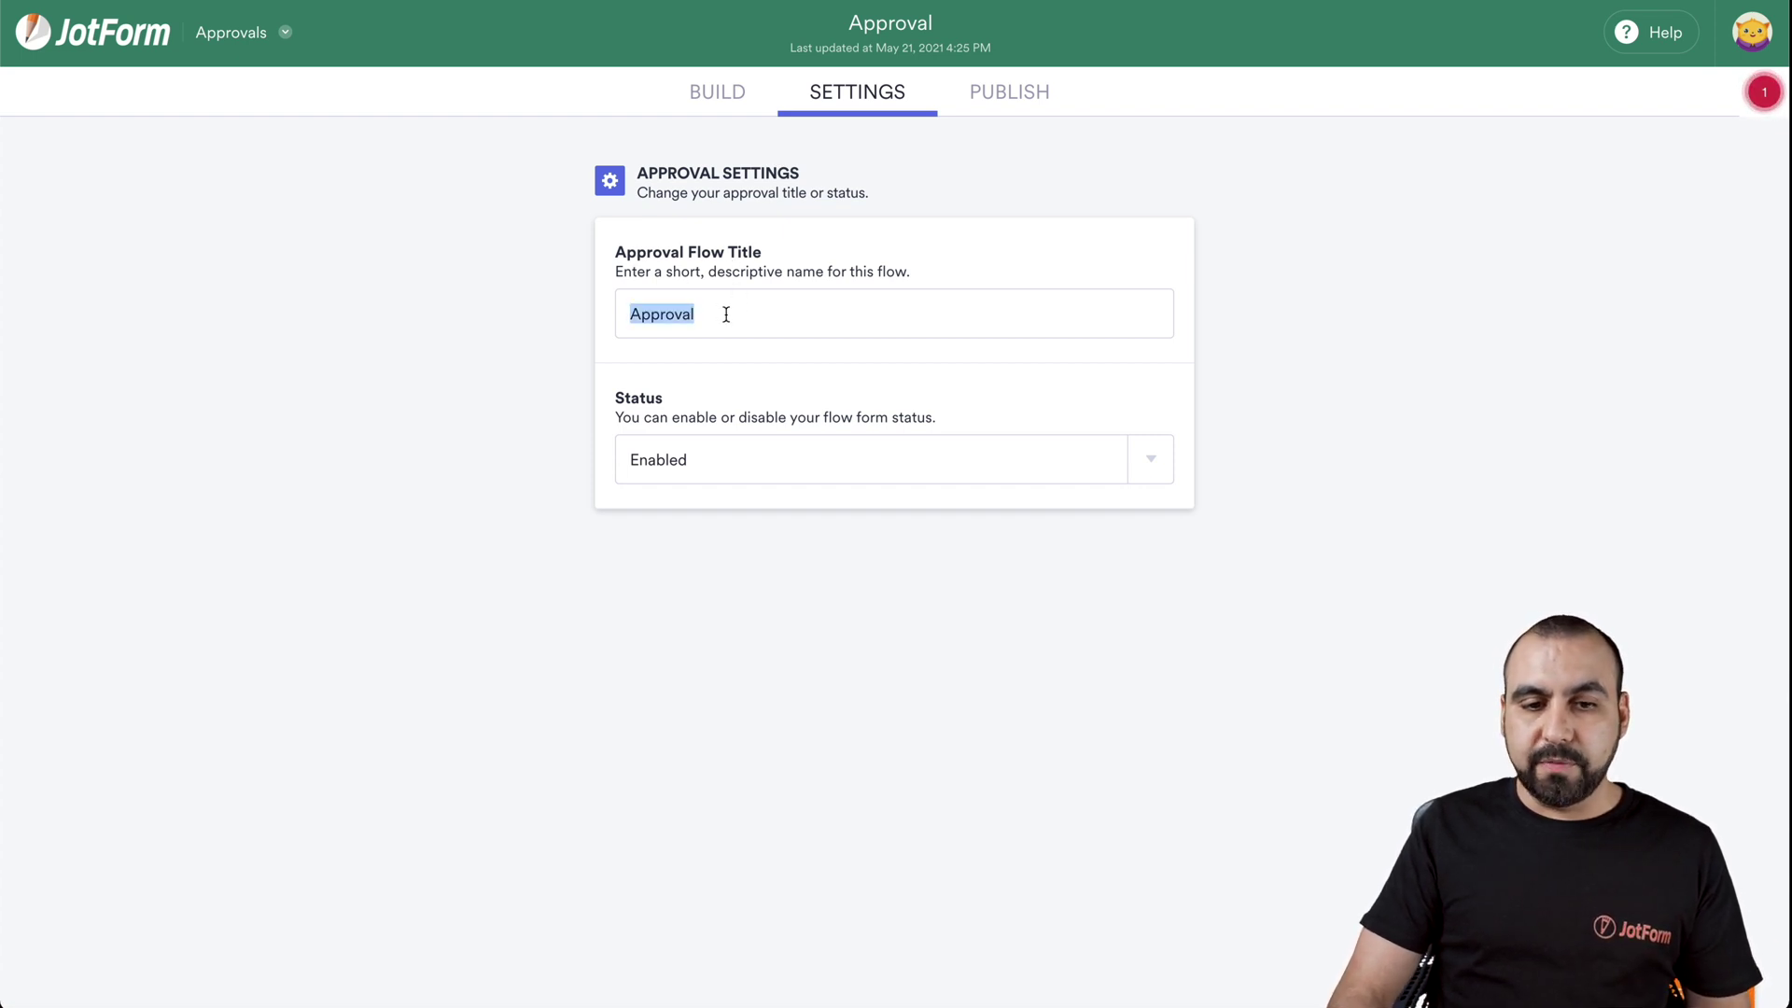
left_click(733, 312)
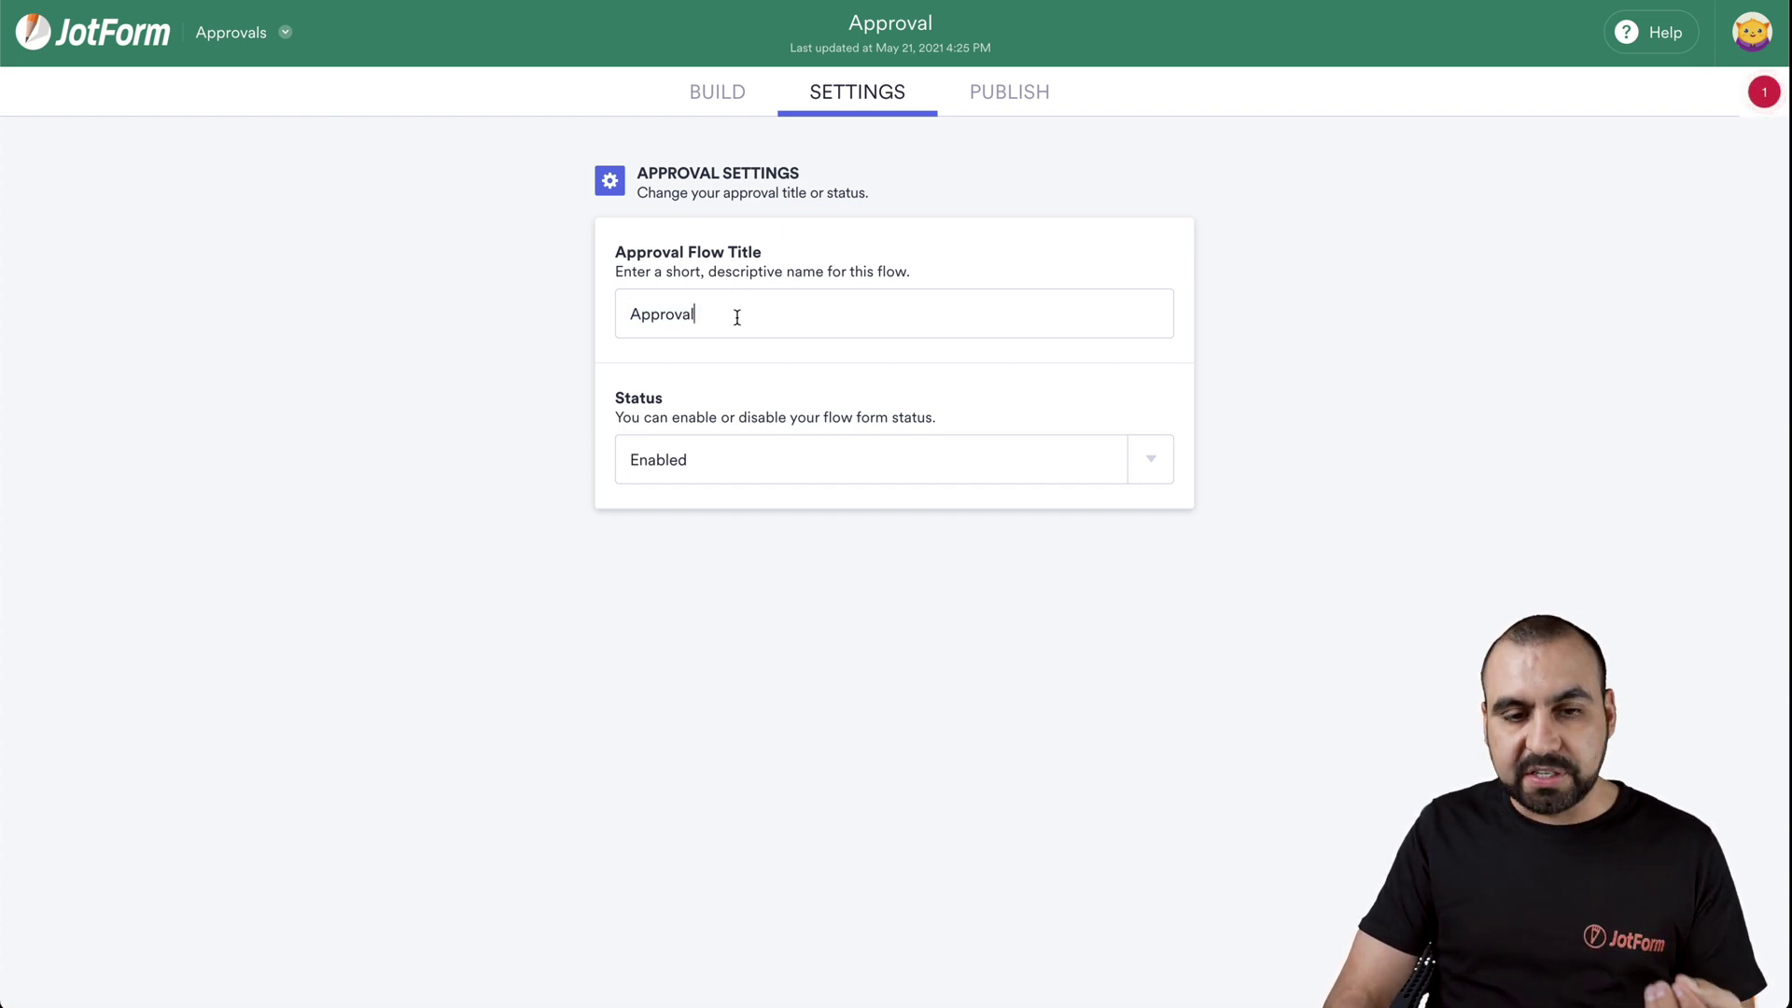
left_click(722, 462)
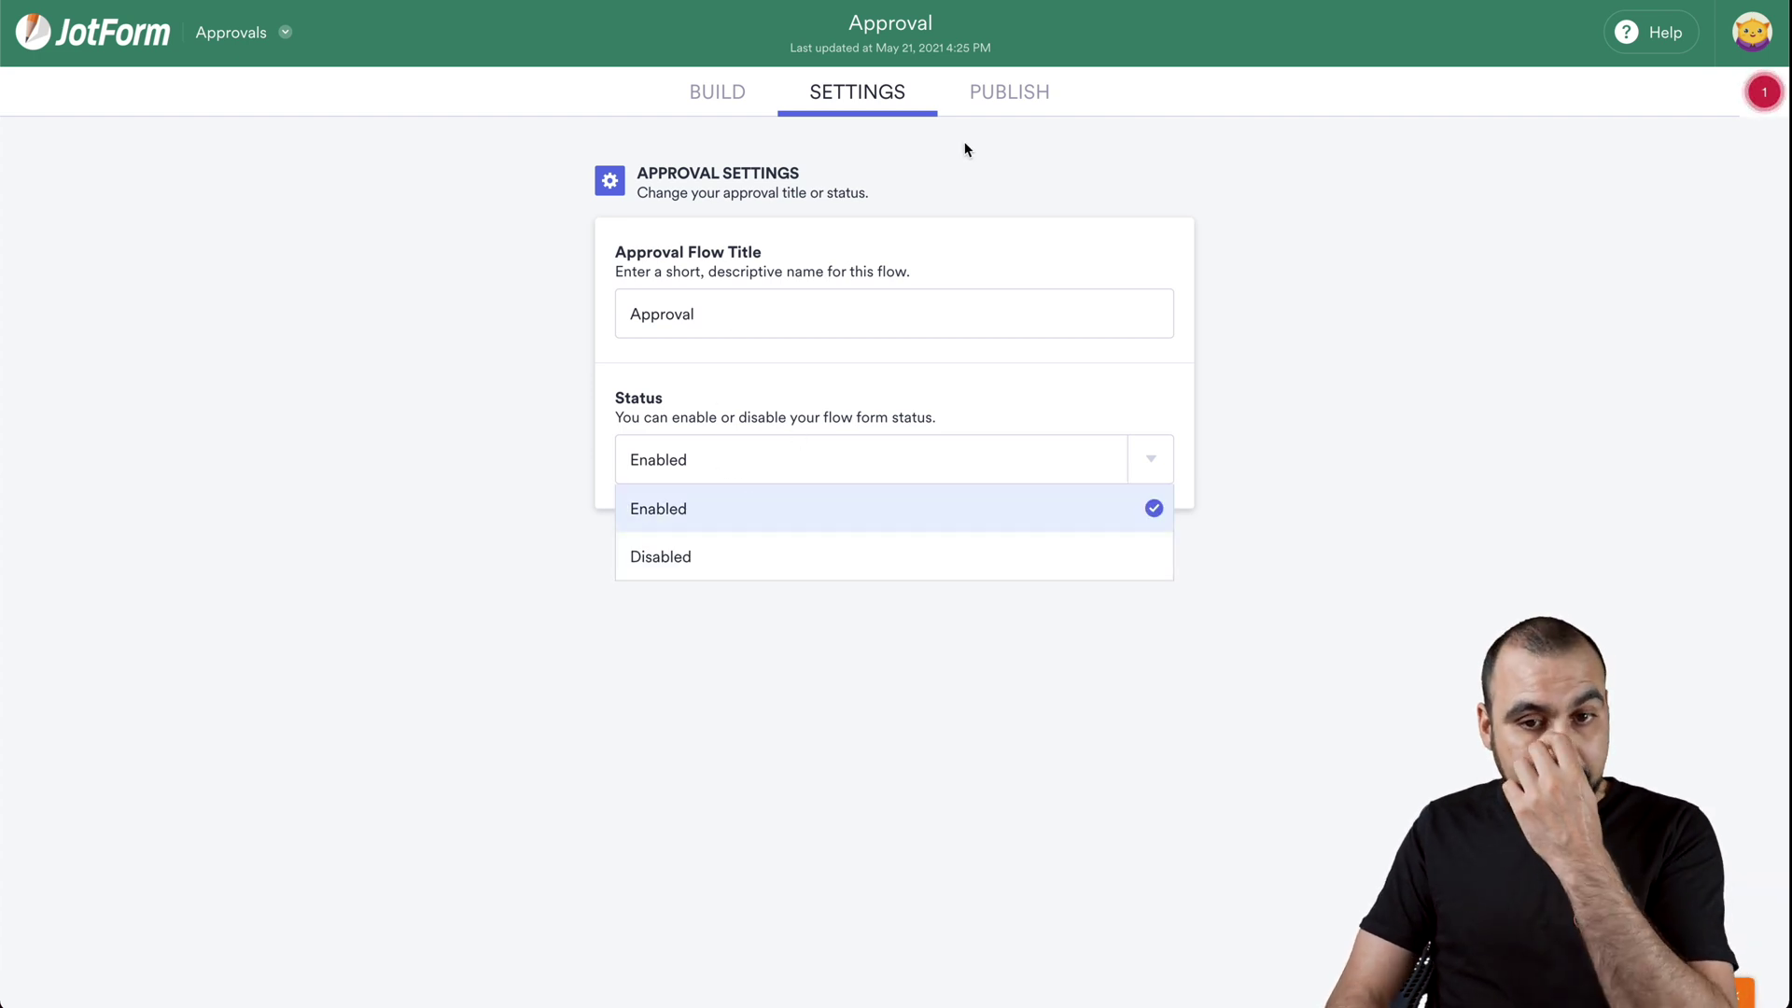
left_click(1001, 93)
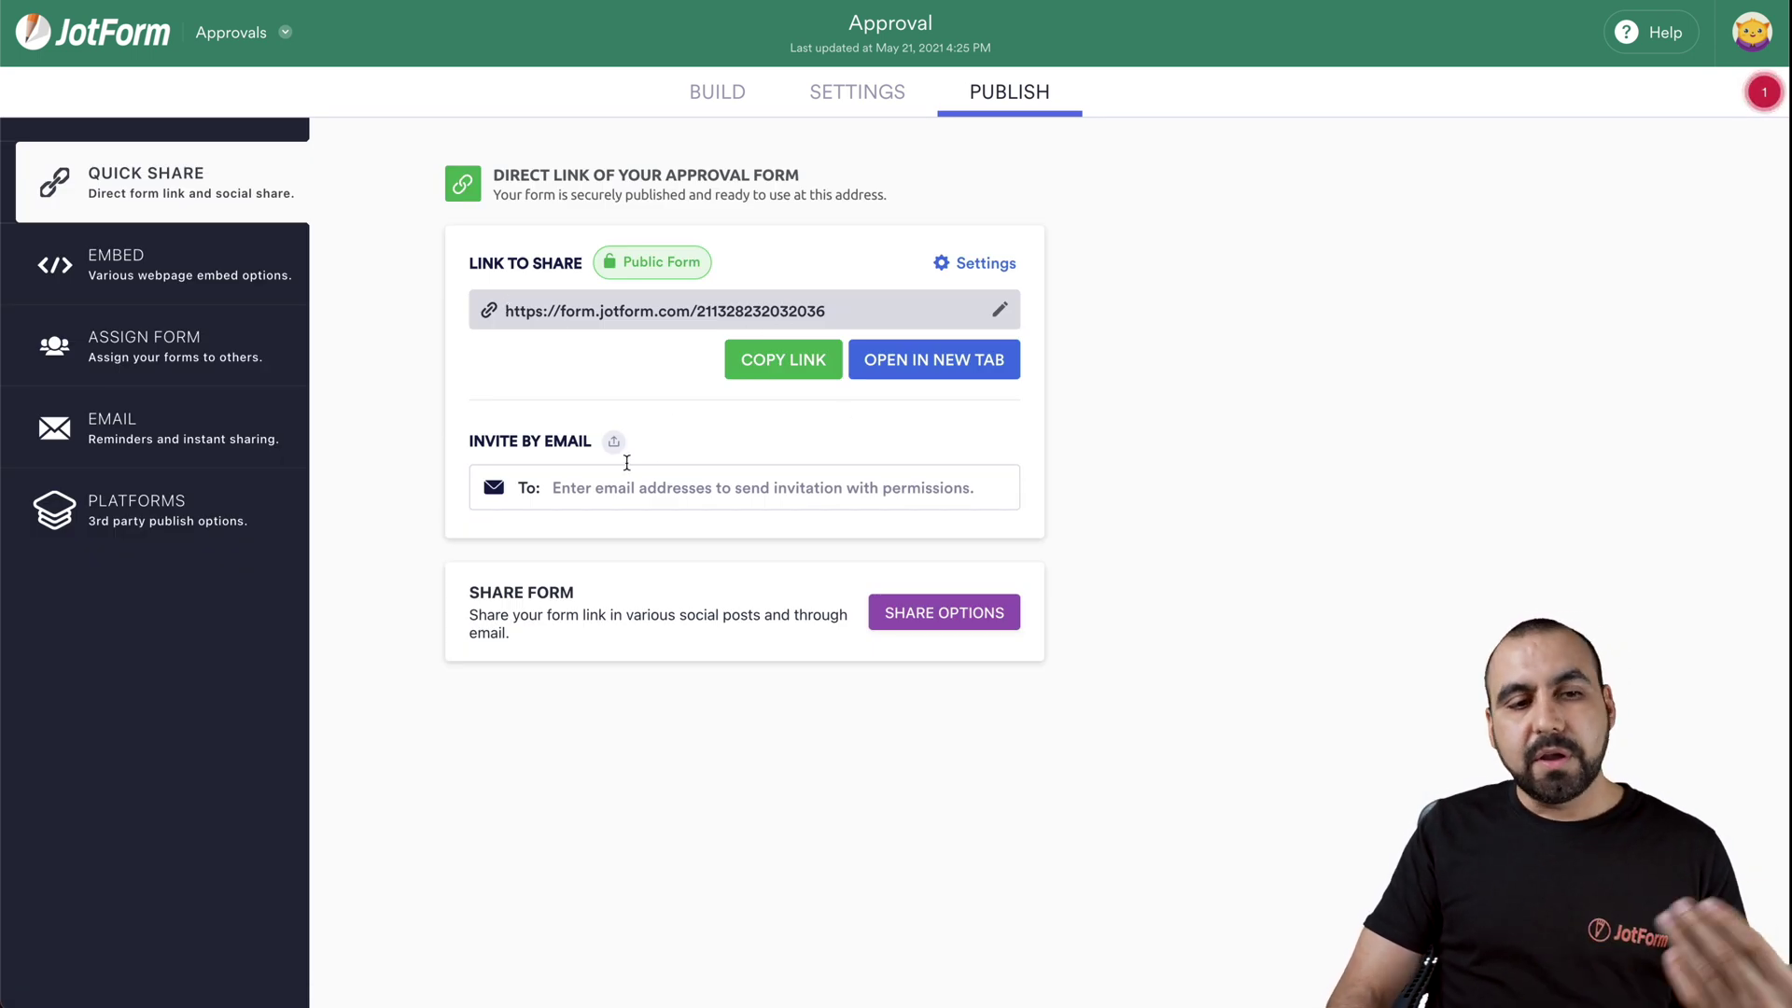
Browse the Embed, Assign Form, Email and Platforms publish options, then return to My Approvals
left_click(187, 261)
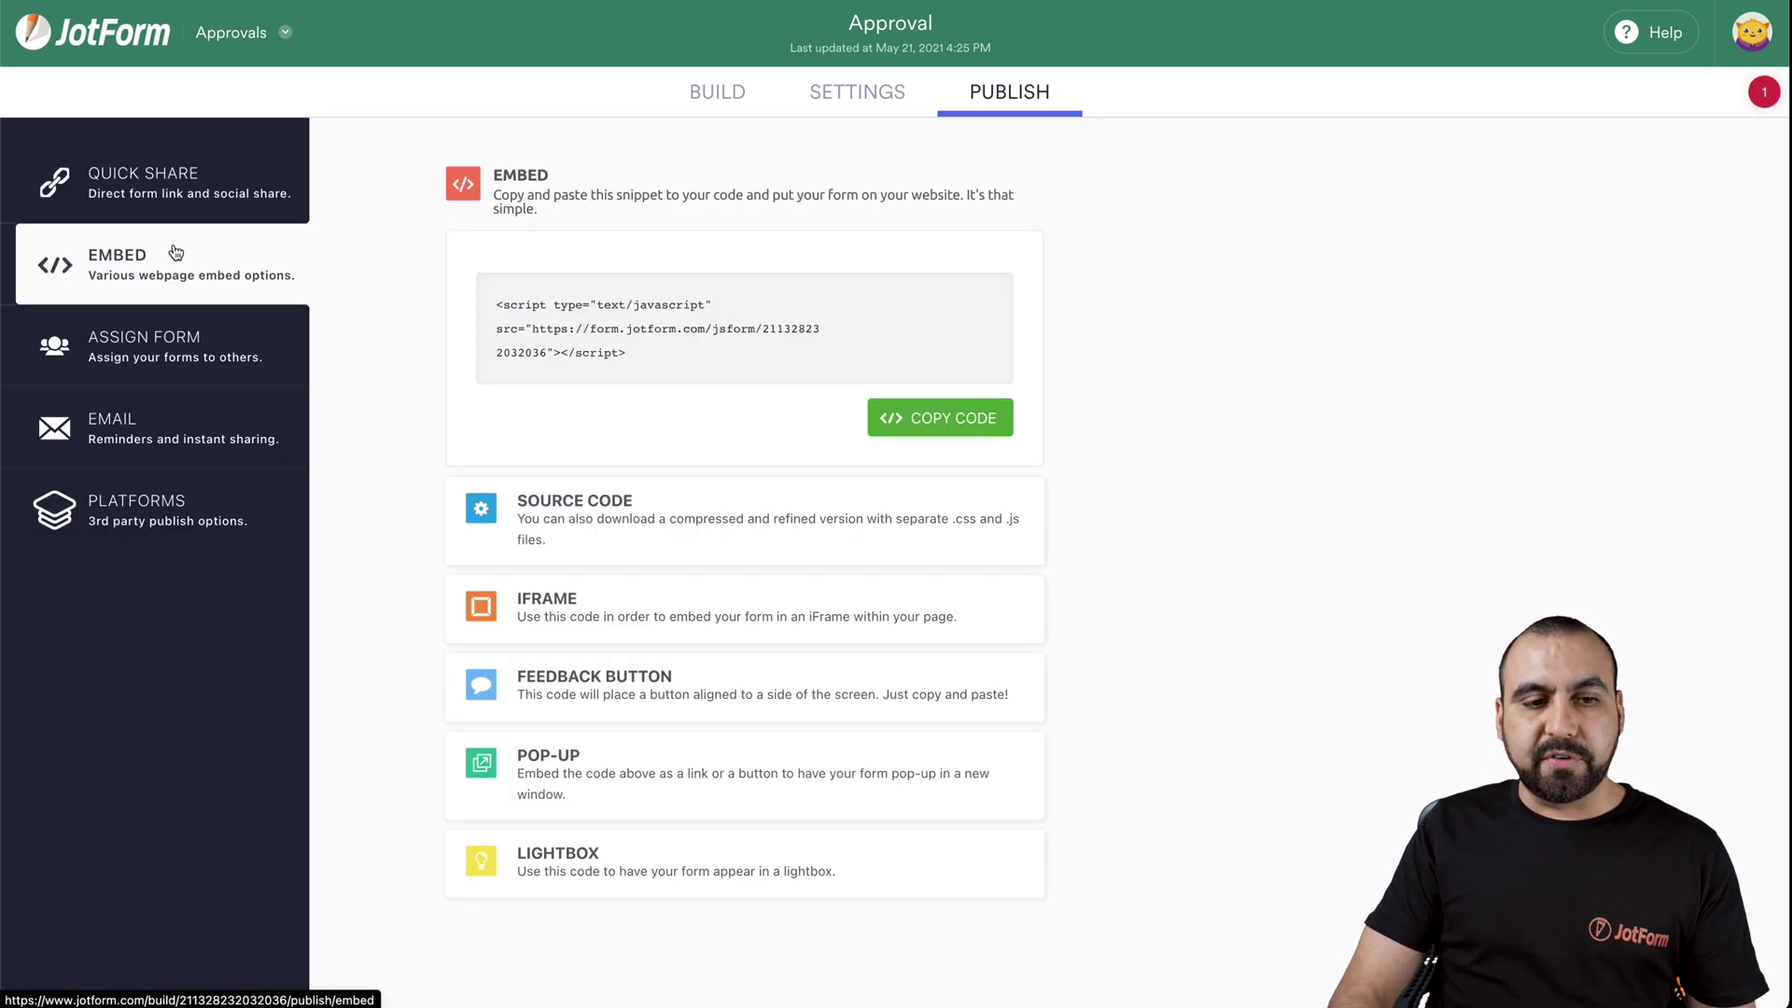
left_click(184, 333)
left_click(174, 414)
left_click(172, 498)
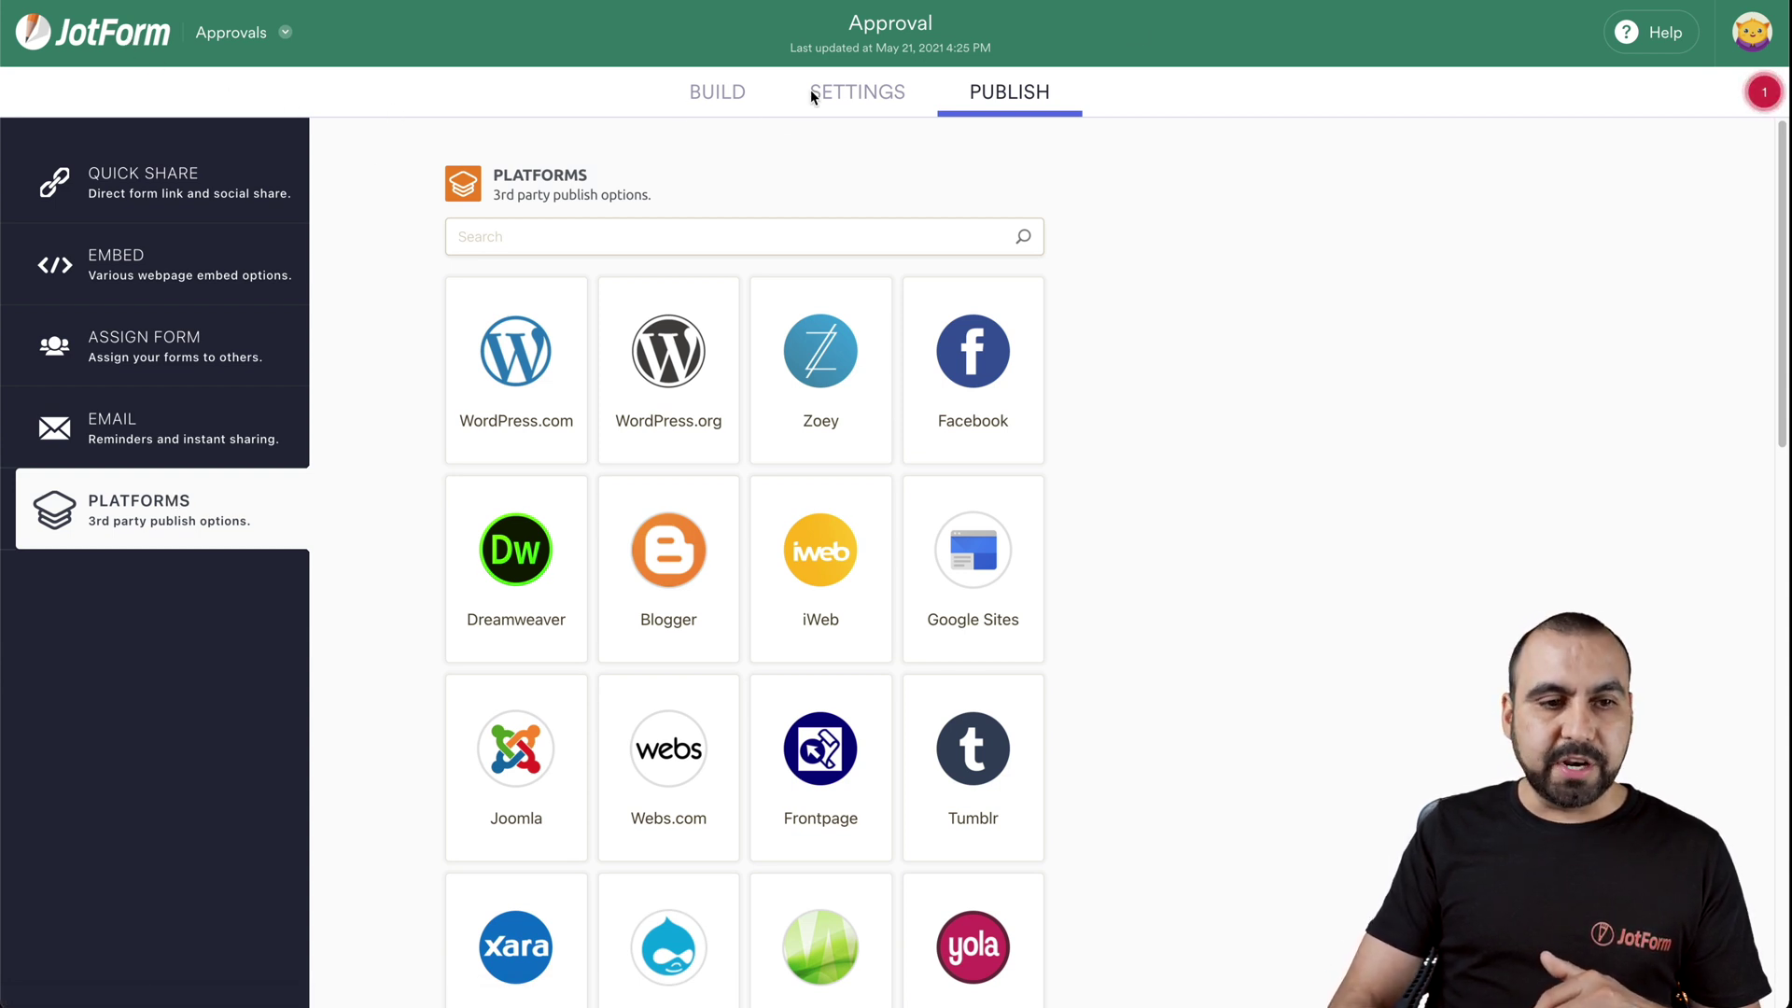
left_click(107, 52)
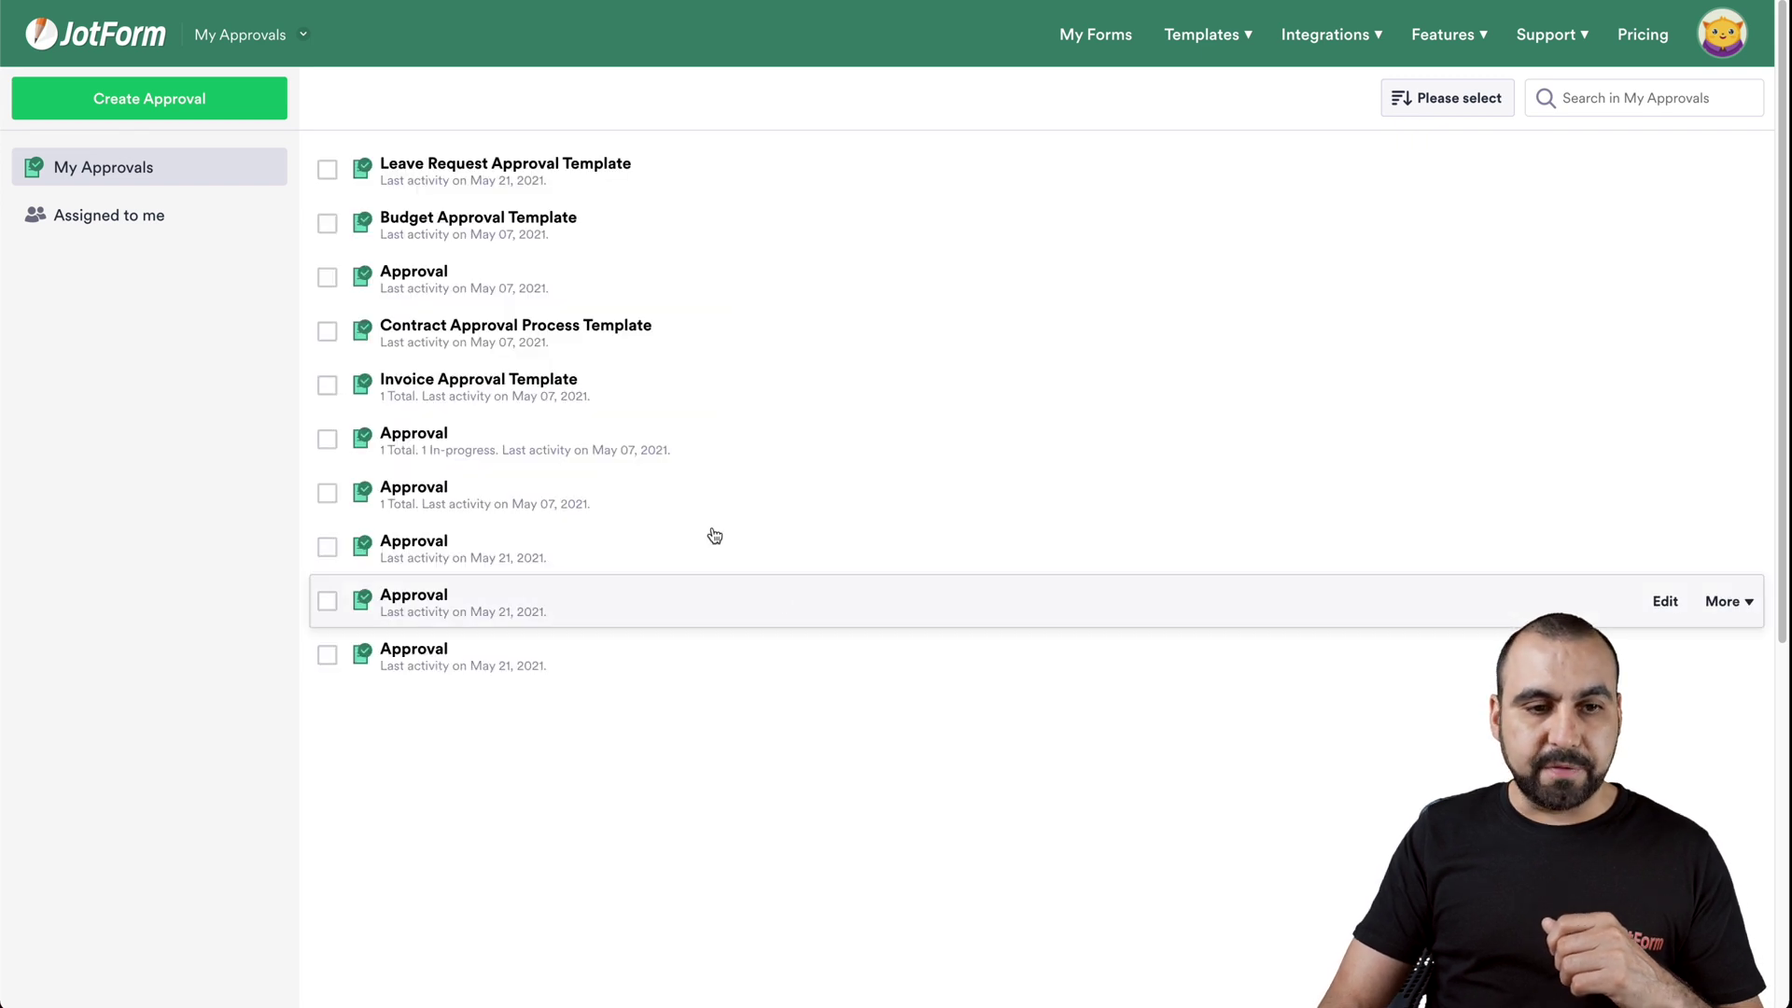
Select the Approval with one submission and open its Inbox
left_click(411, 500)
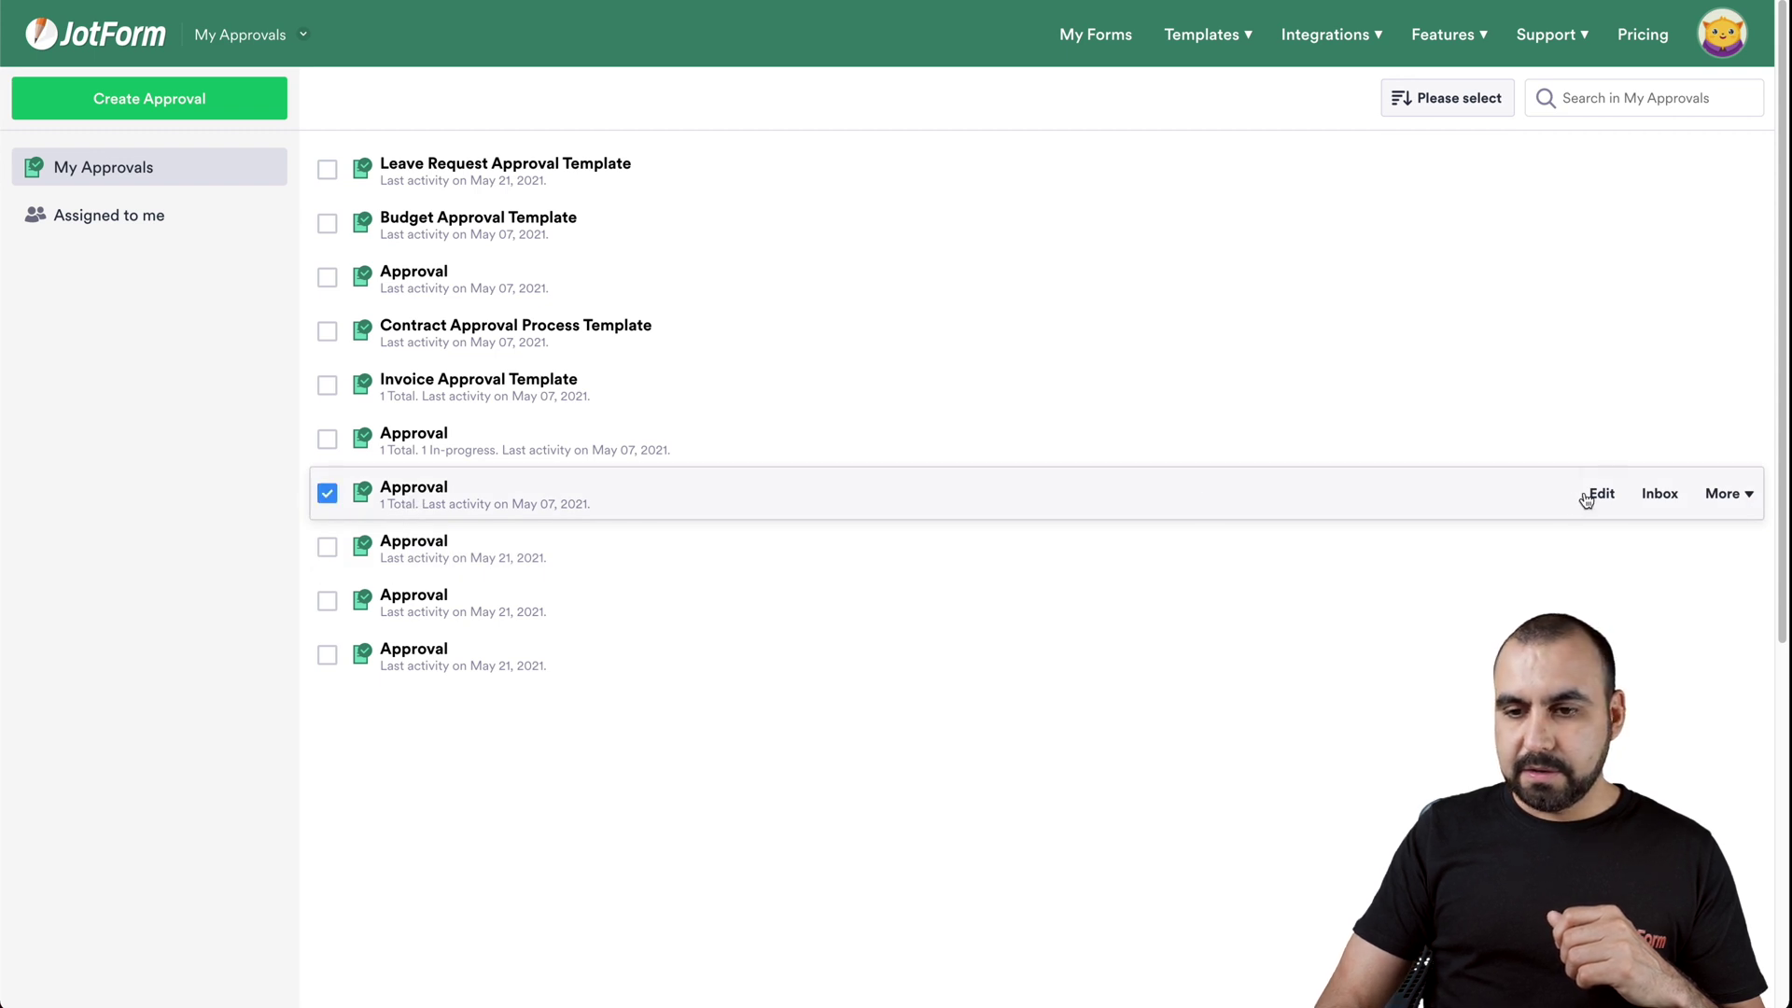
left_click(1676, 500)
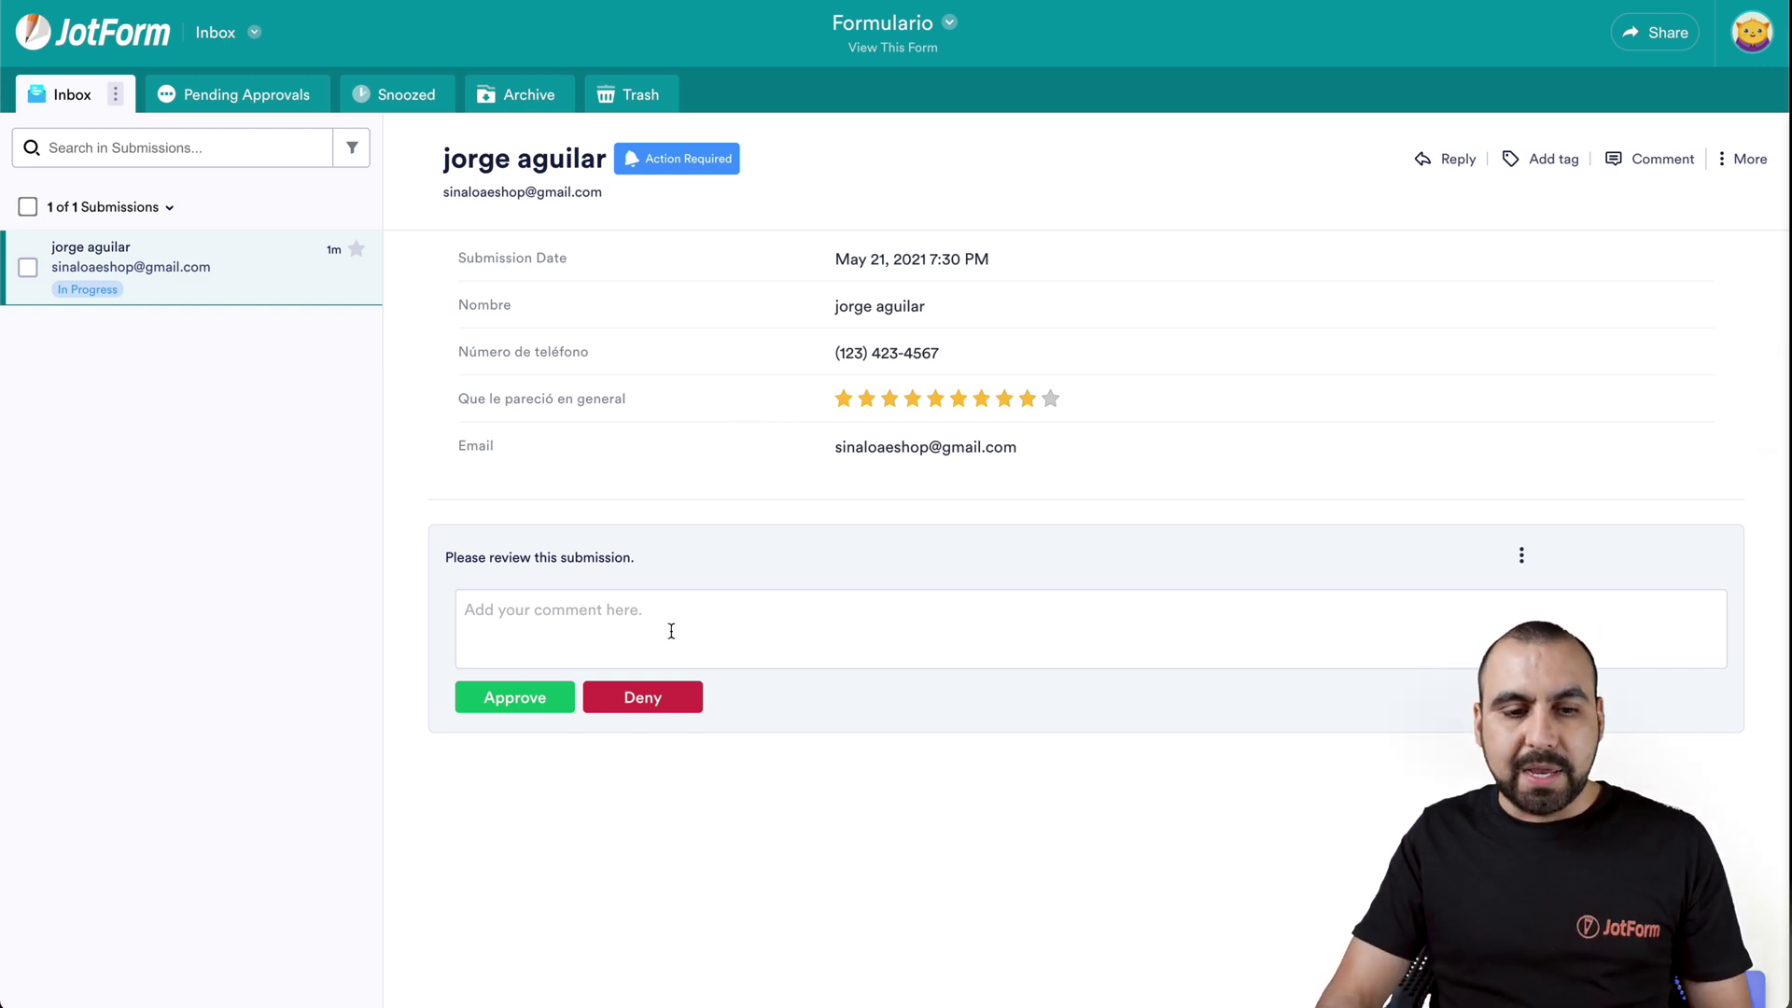
Start a review comment on the submission and reveal its More actions menu
left_click(702, 625)
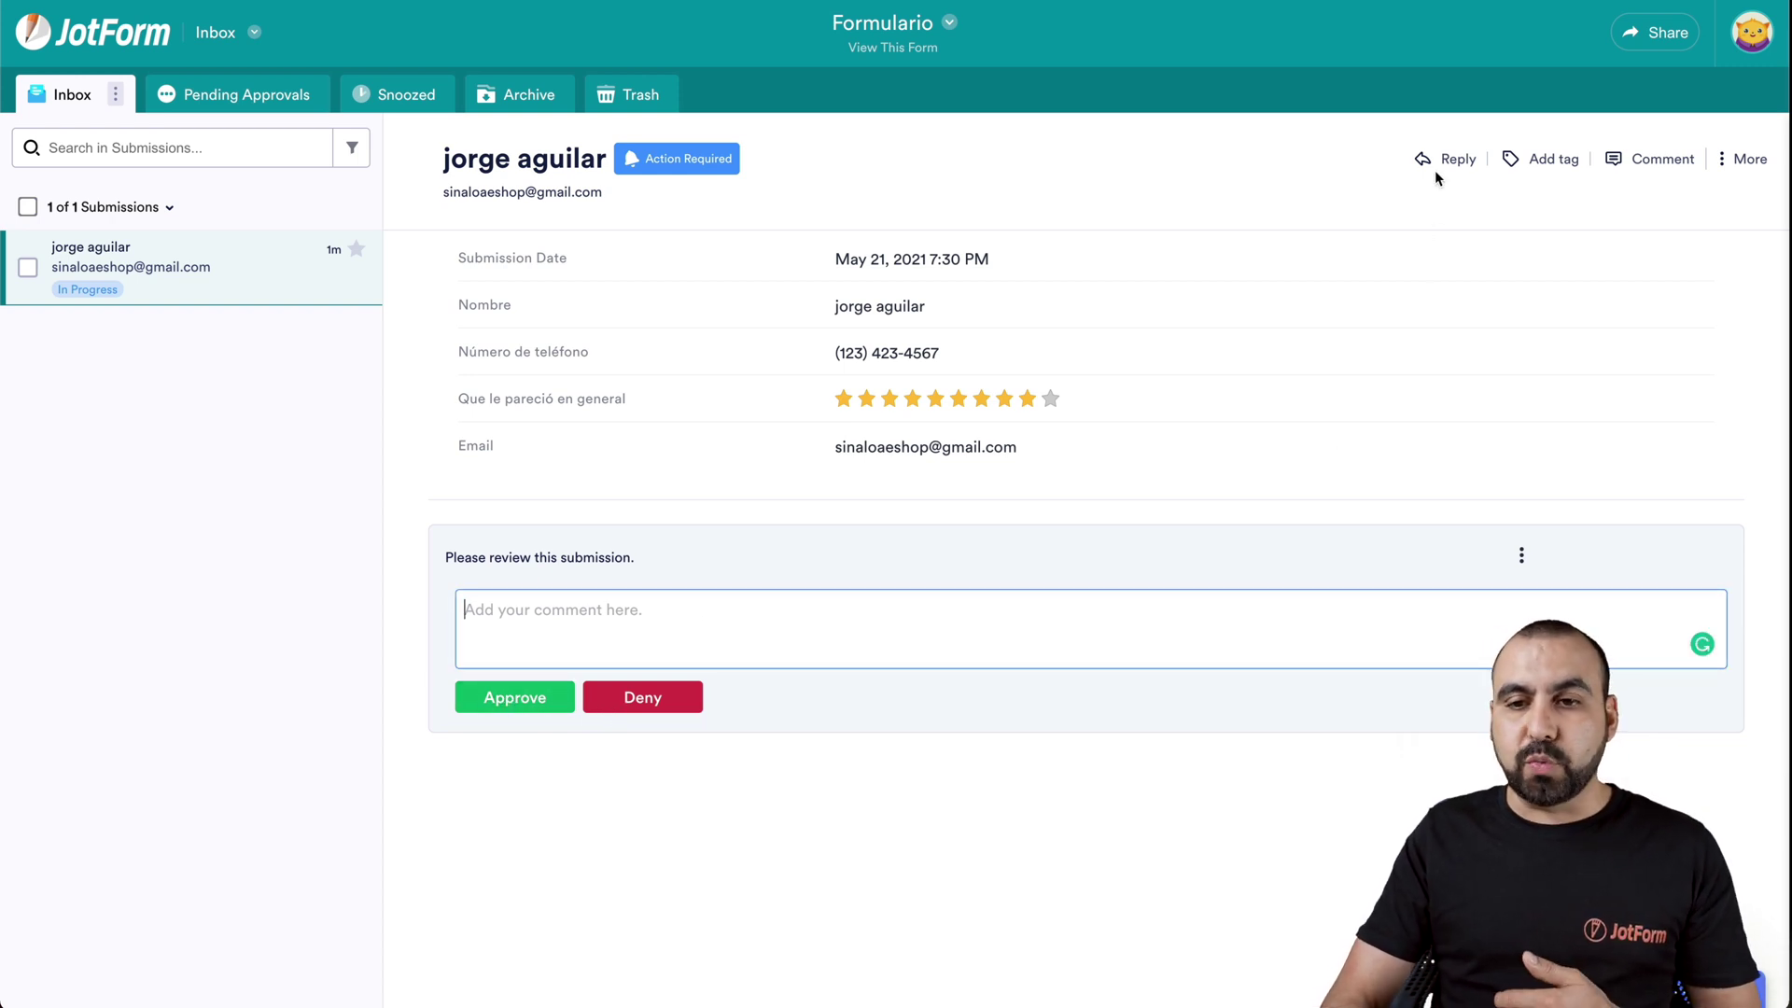
left_click(1751, 160)
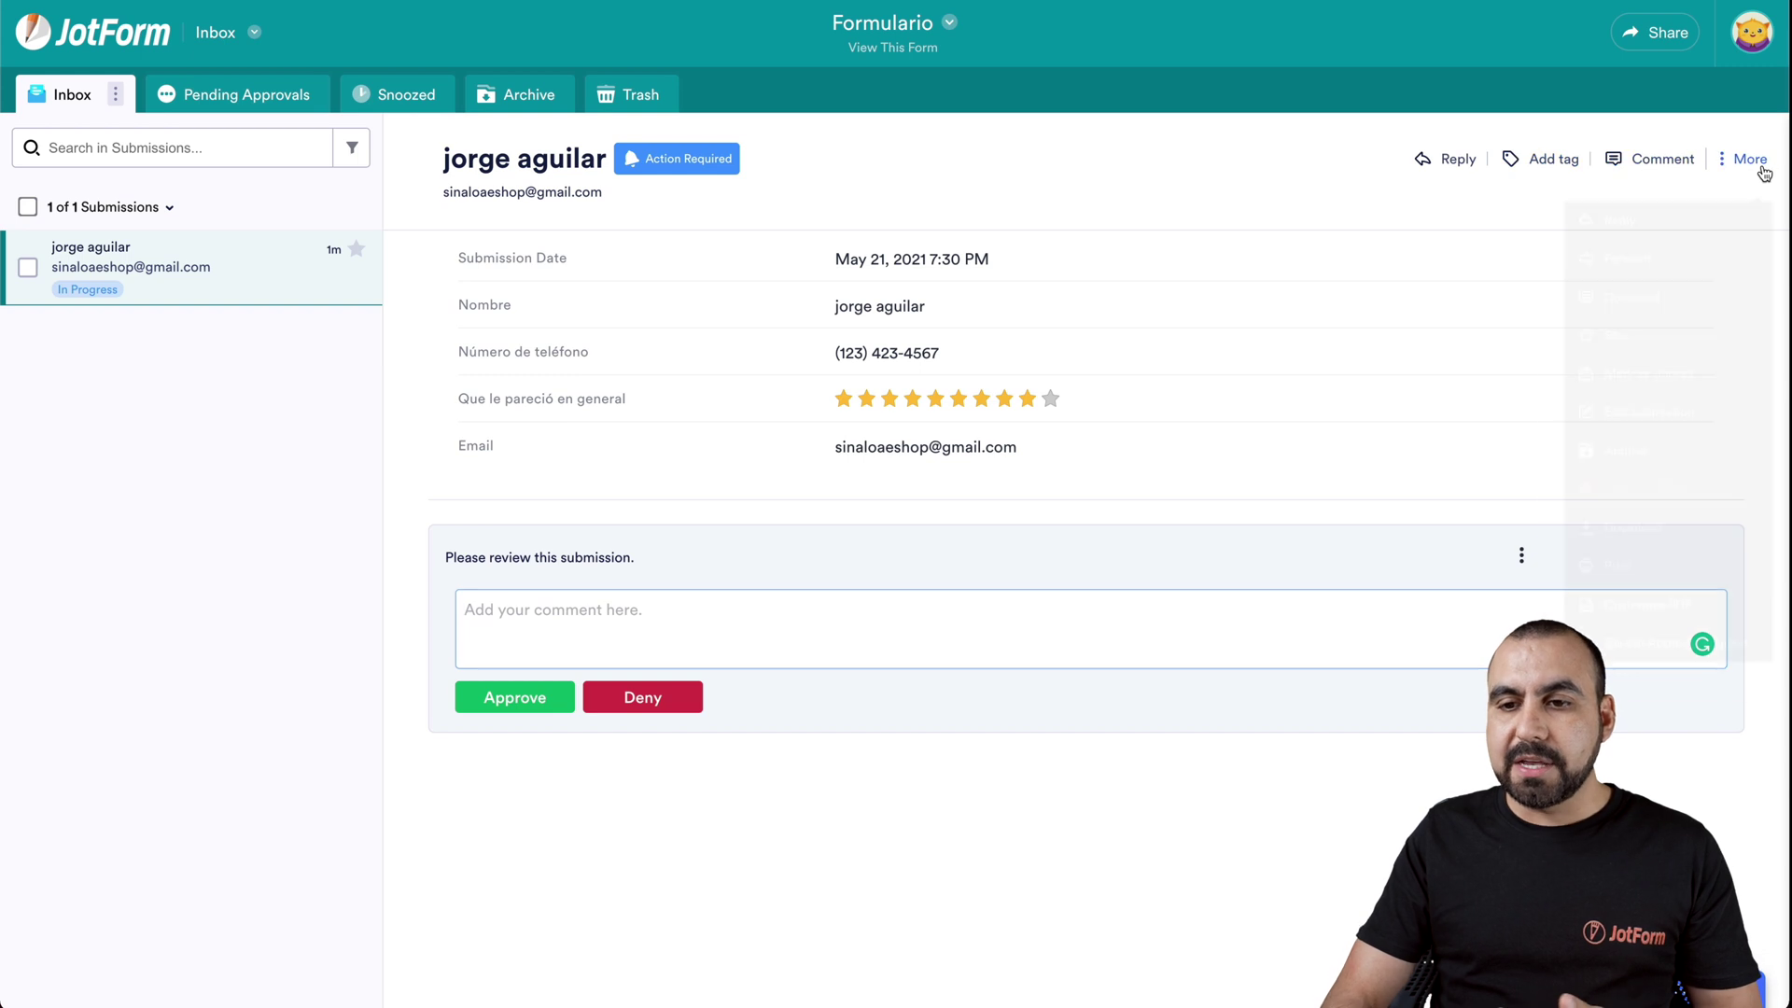